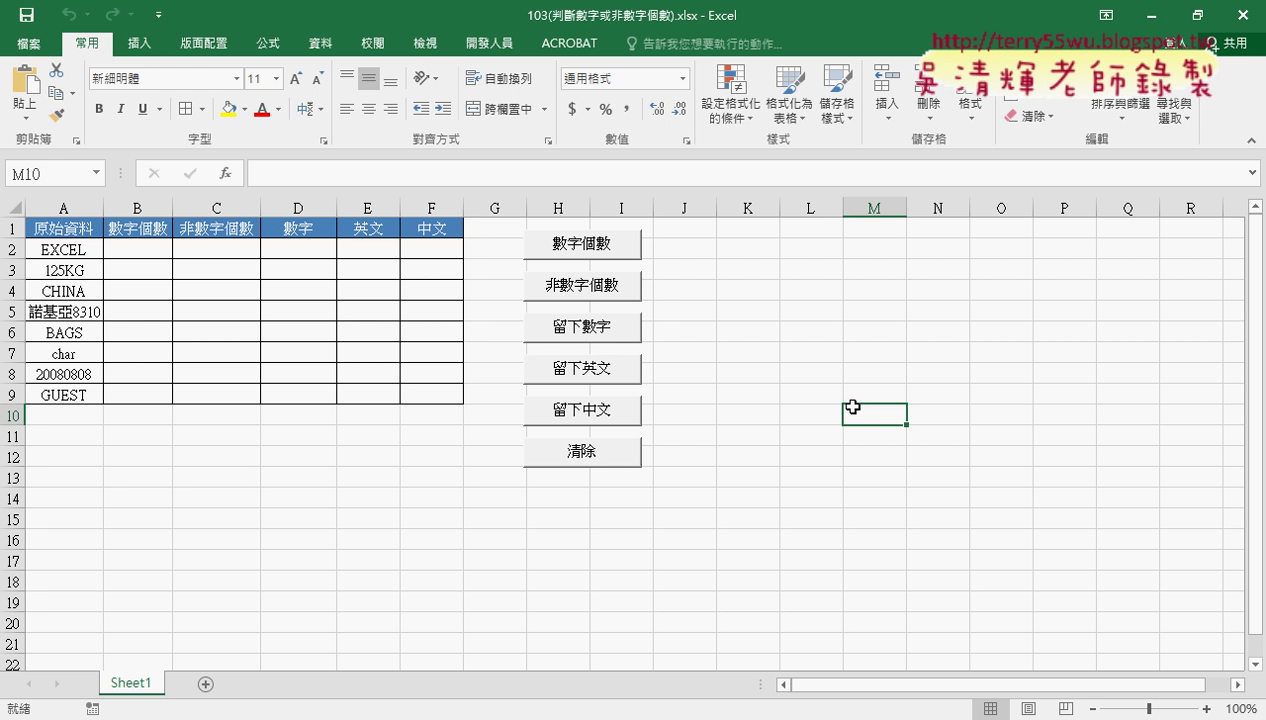
# Run the 數字個數 and 非數字個數 macros to fill columns B and C, then select columns B–F to review them.
pyautogui.click(584, 252)
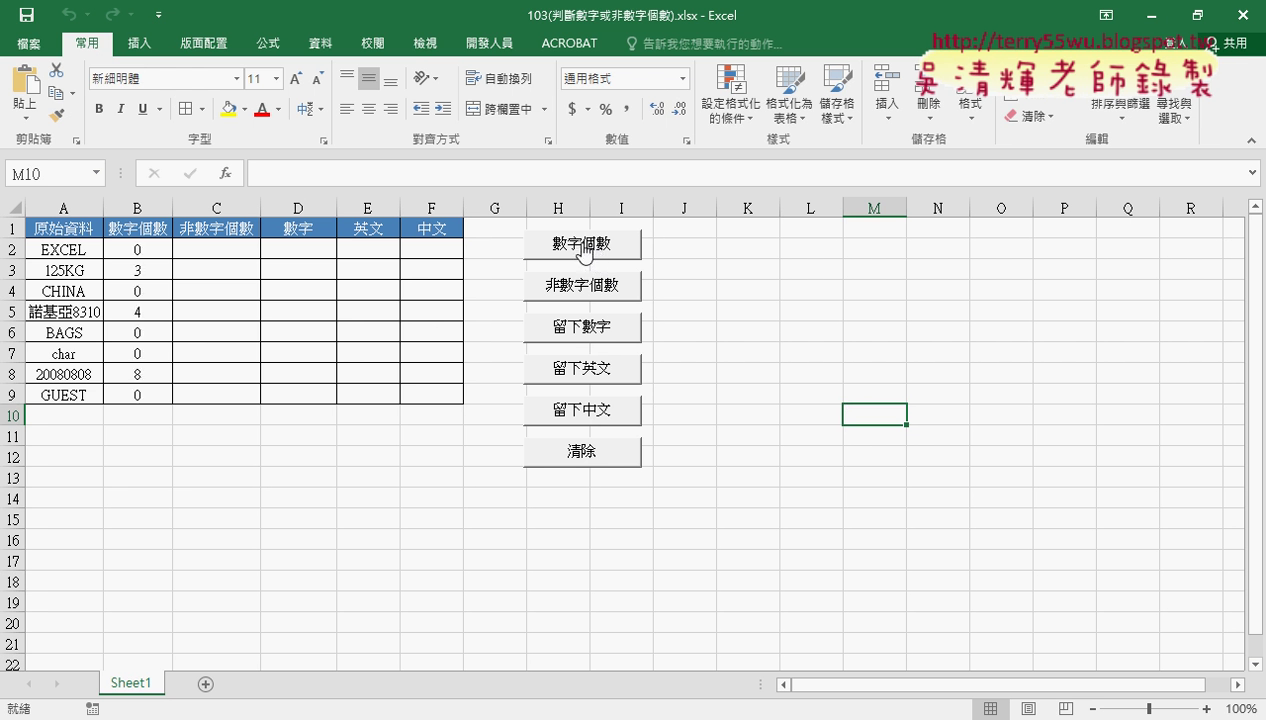
pyautogui.click(591, 290)
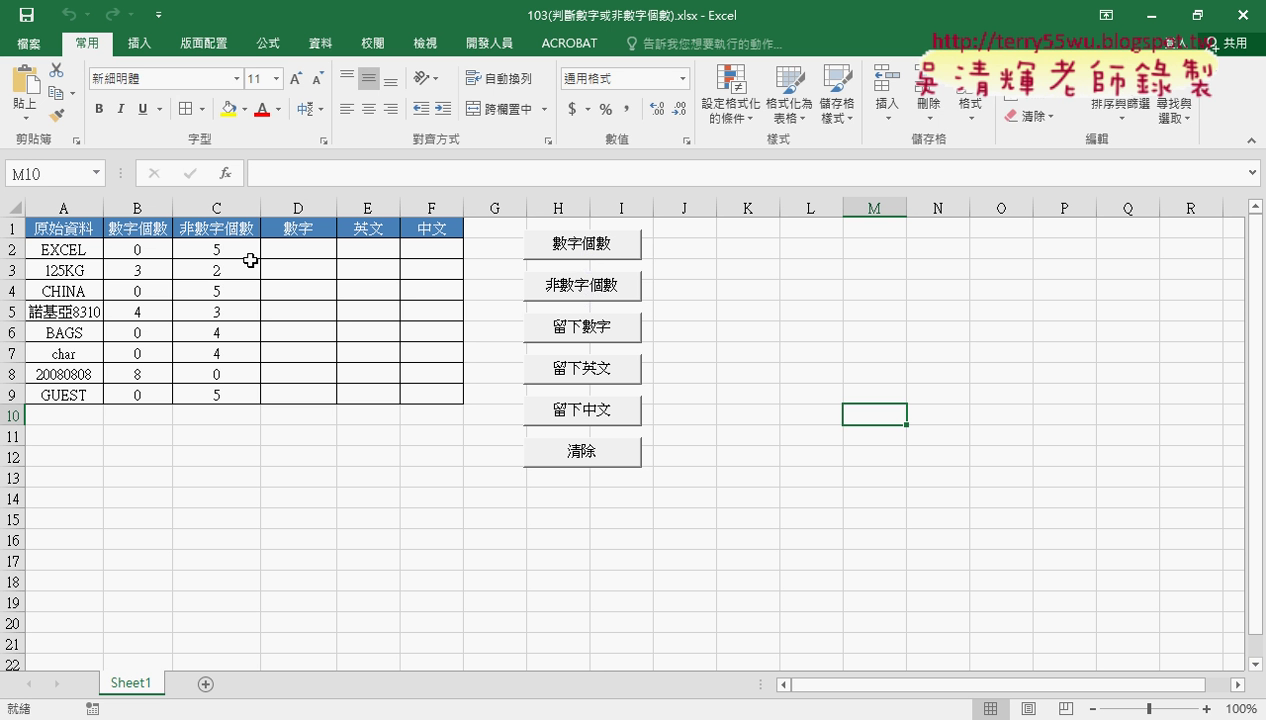
pyautogui.moveTo(216, 207); pyautogui.dragTo(139, 217)
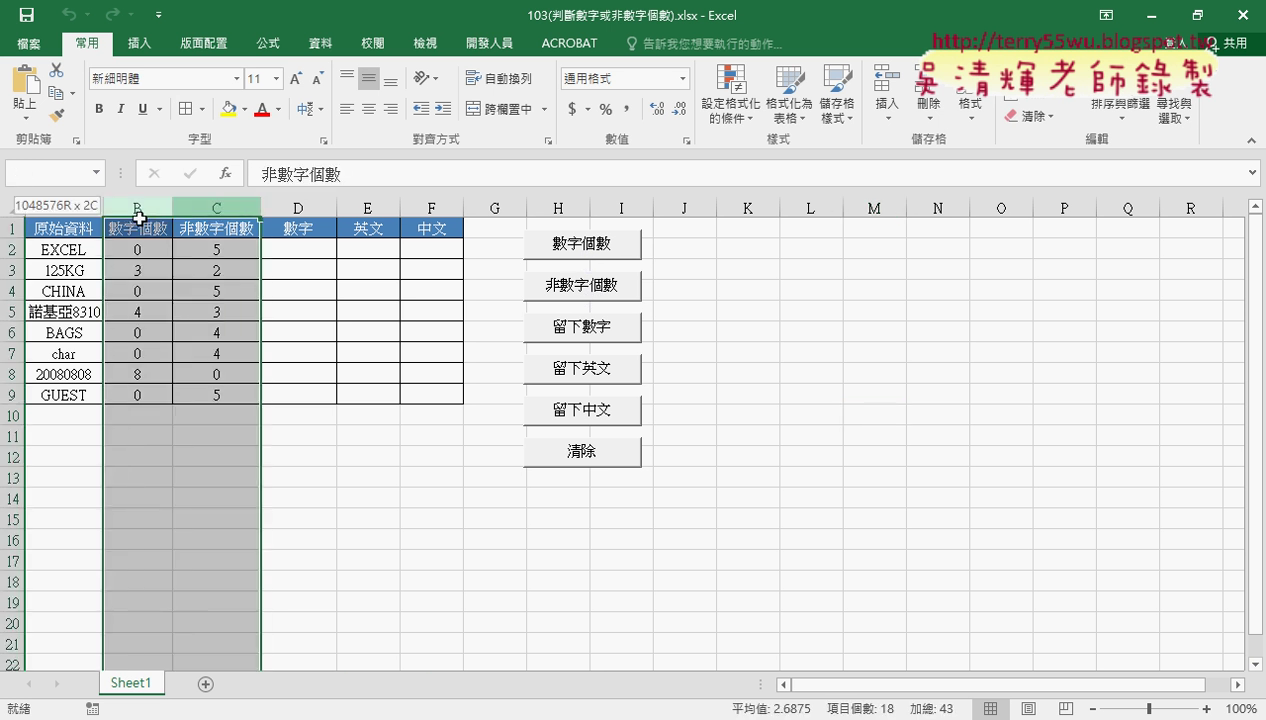
pyautogui.click(297, 207)
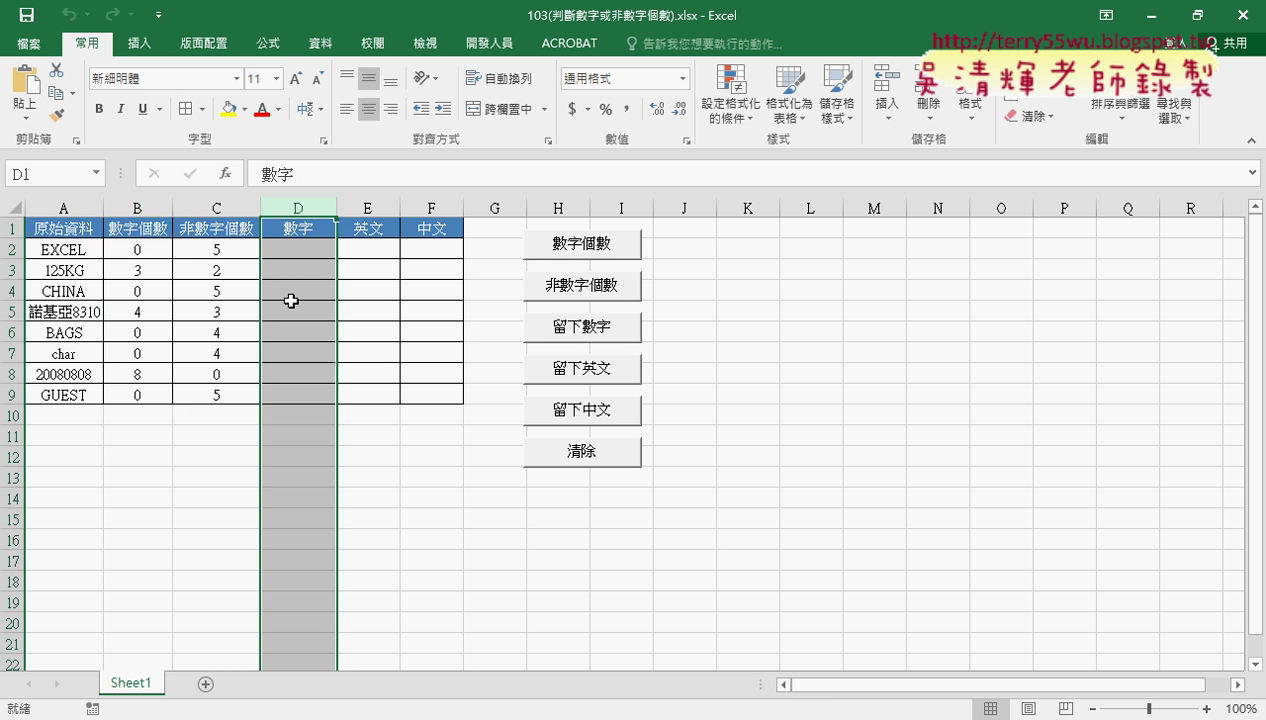
pyautogui.click(381, 207)
pyautogui.click(439, 208)
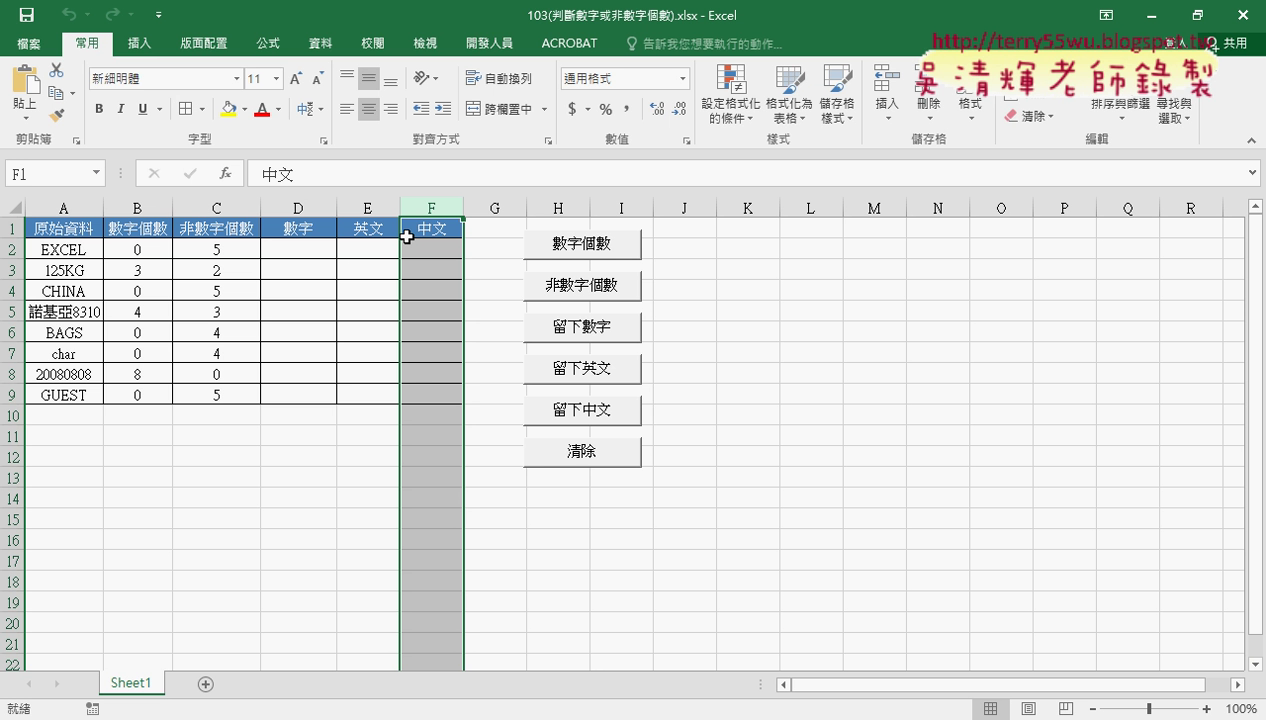
# Run the 留下數字, 留下英文 and 留下中文 extractions, clear the table, then refill column B with digit counts.
pyautogui.click(601, 336)
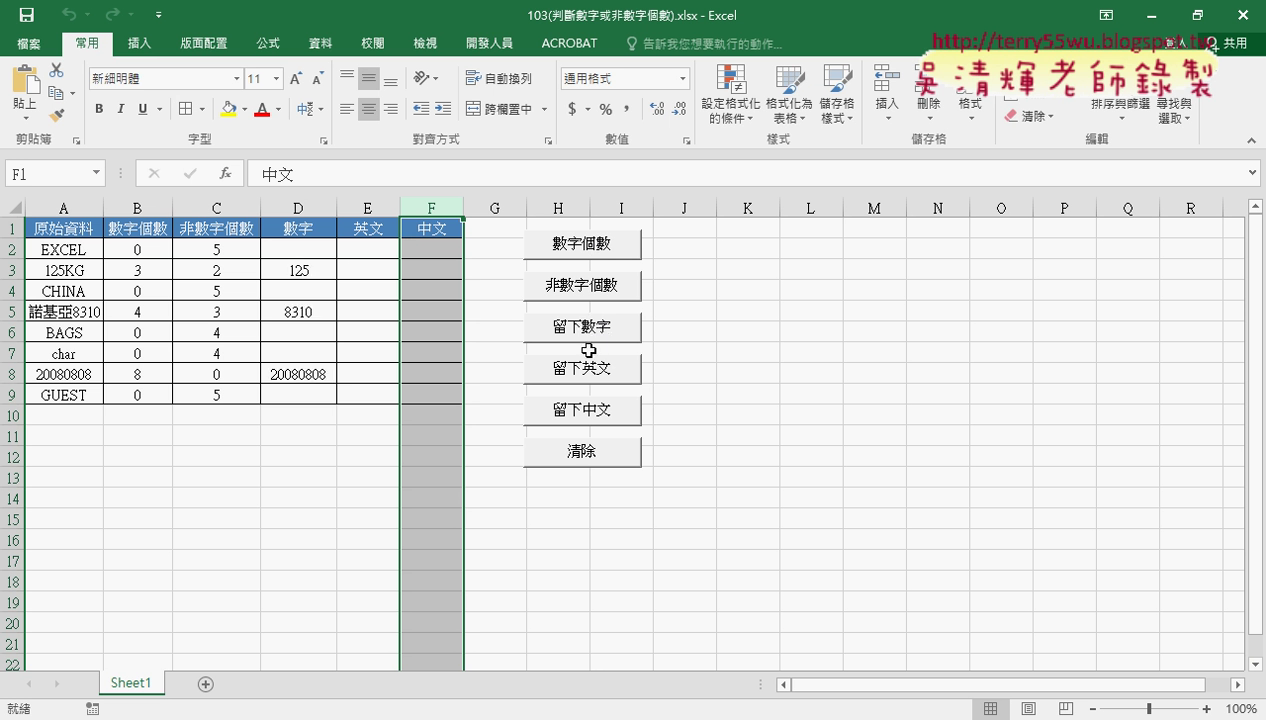
pyautogui.click(580, 370)
pyautogui.click(586, 410)
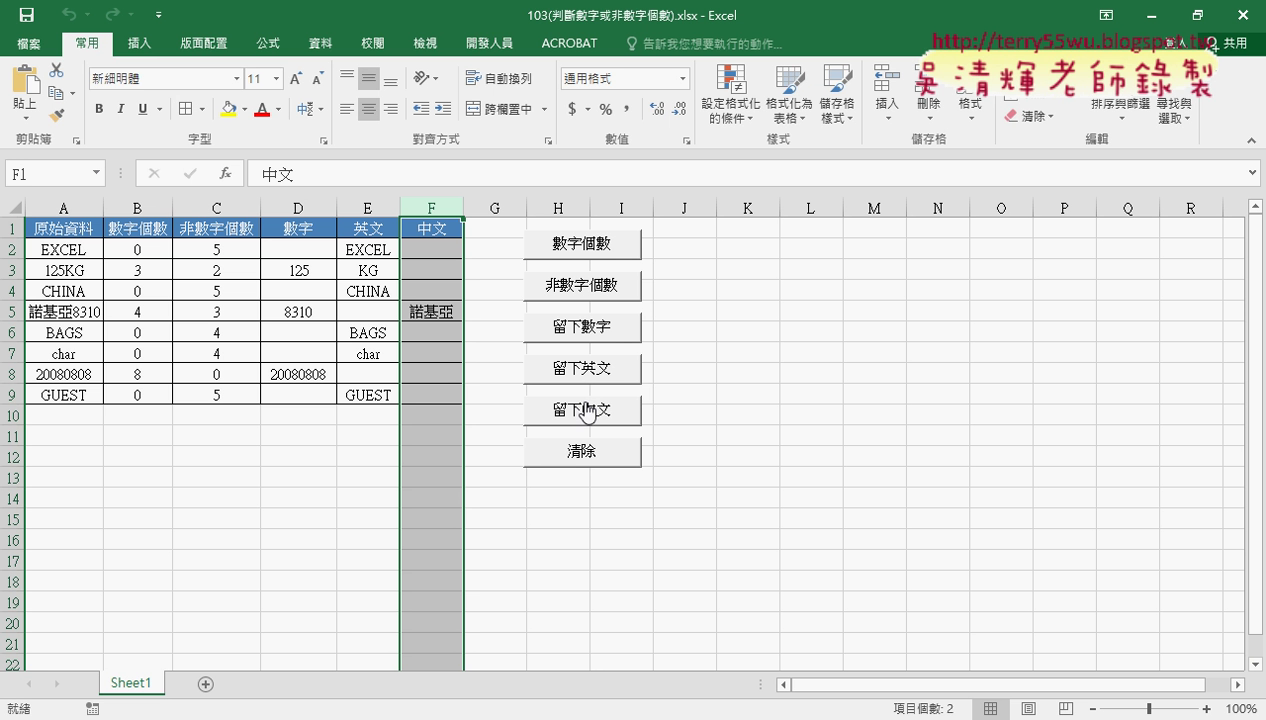
pyautogui.click(620, 463)
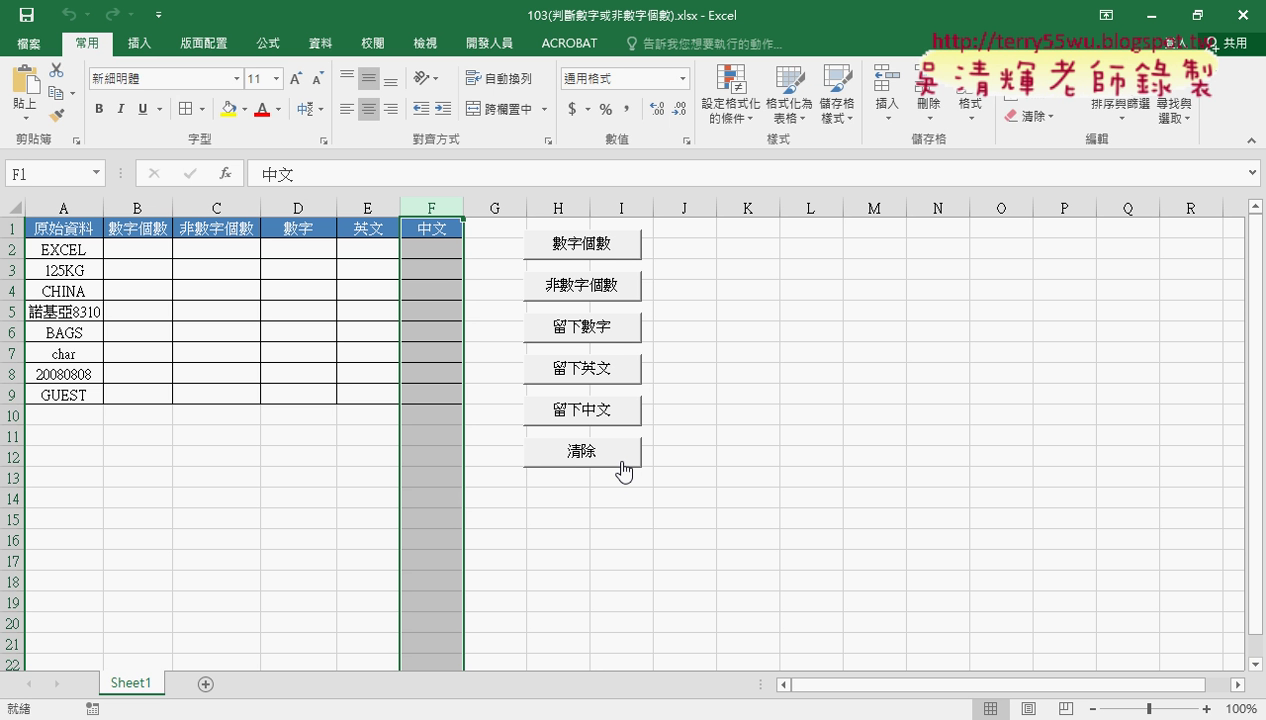
pyautogui.click(580, 245)
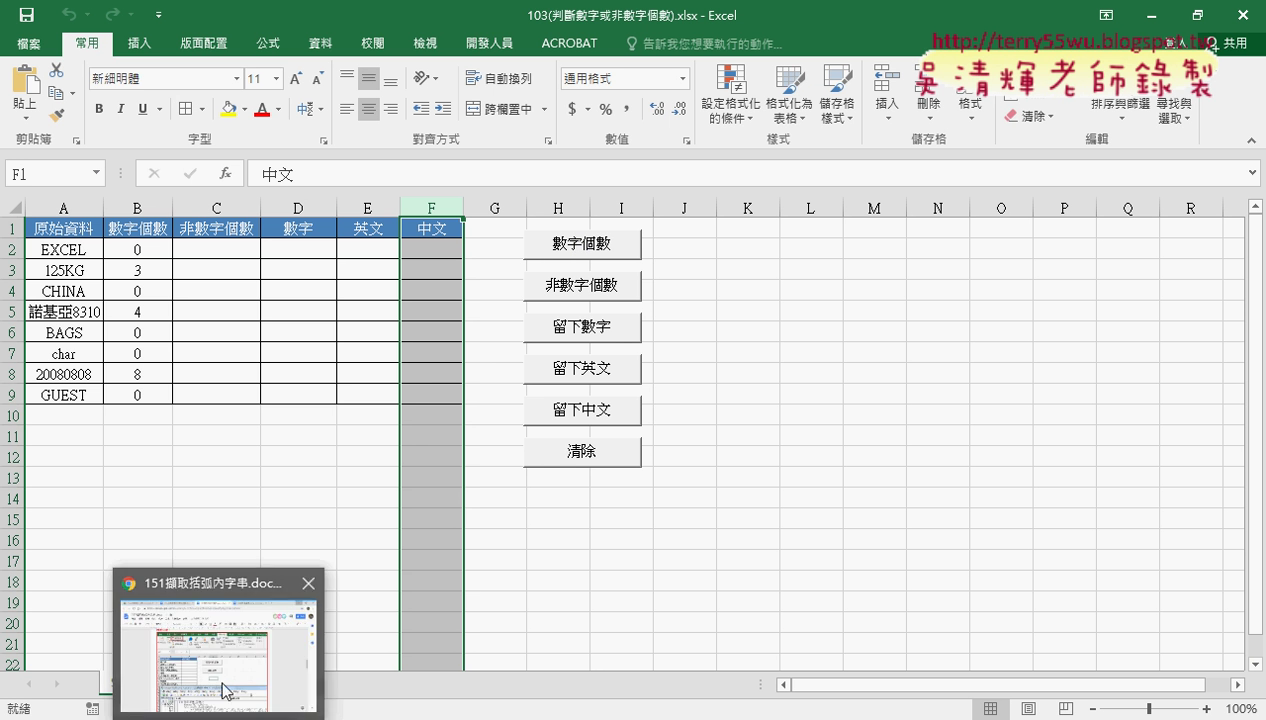
# Open the 103 tutorial document in Chrome.
pyautogui.click(225, 680)
pyautogui.click(325, 20)
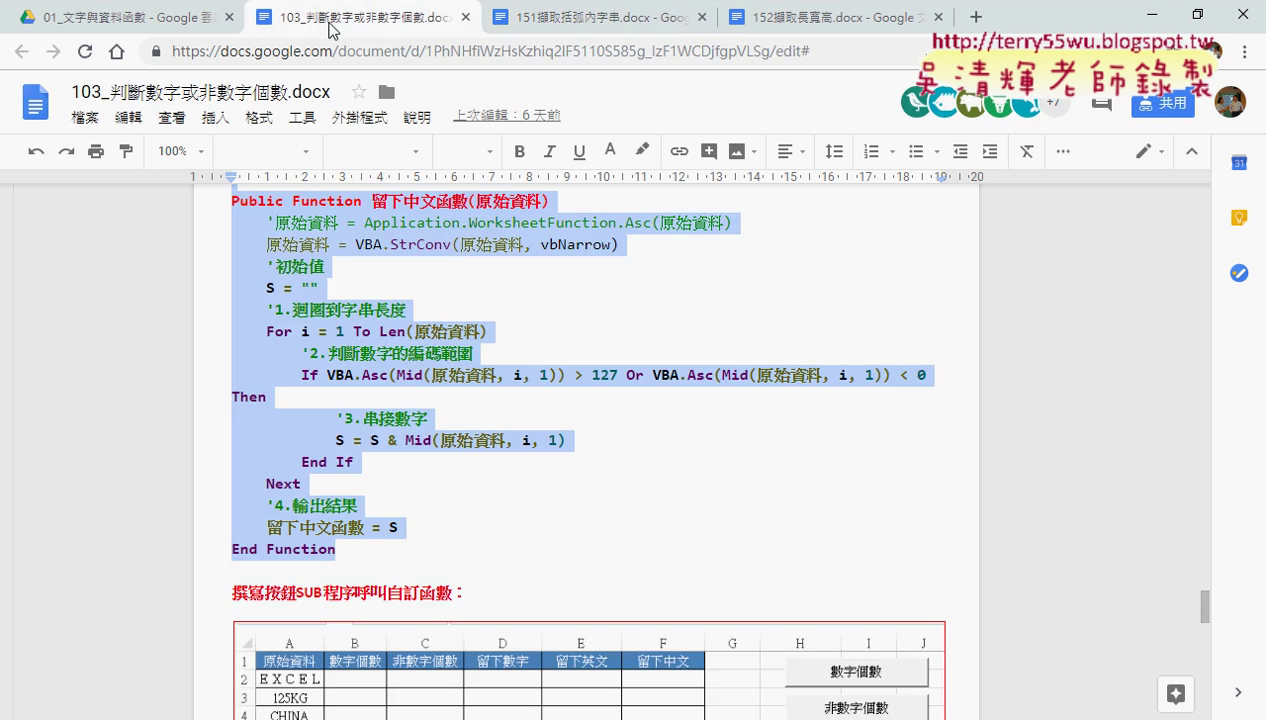
pyautogui.click(553, 372)
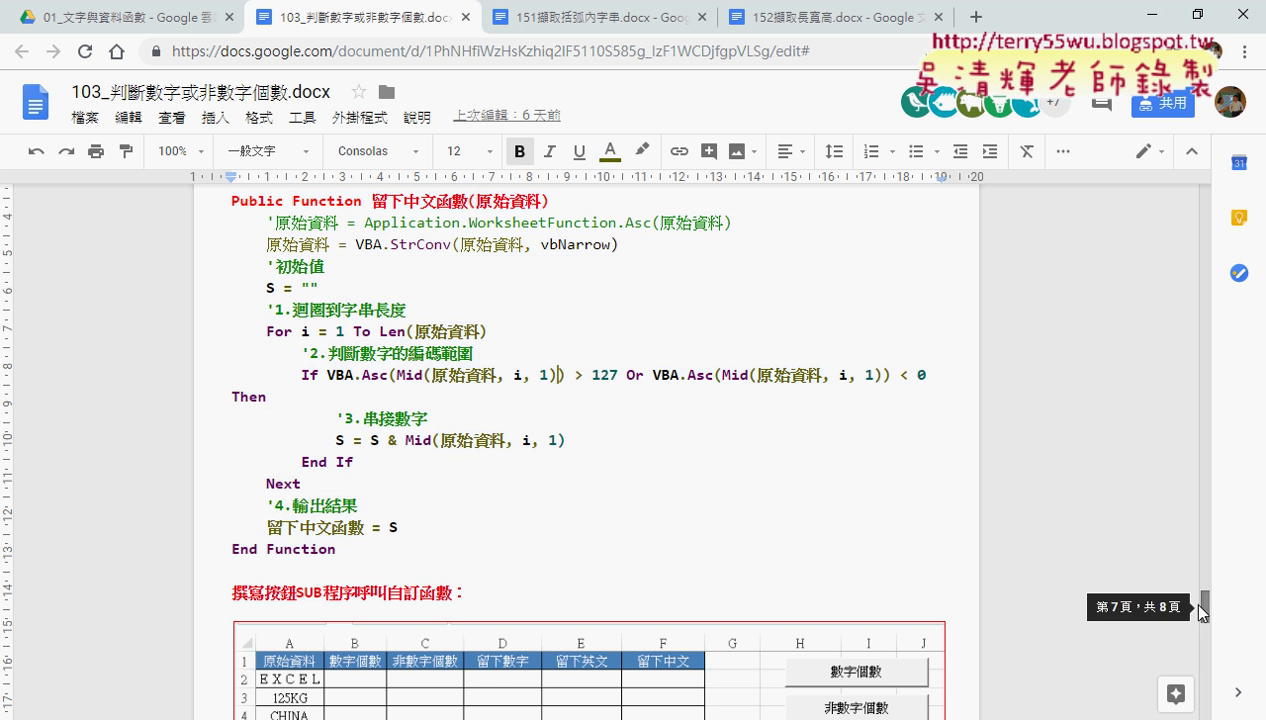
pyautogui.moveTo(1203, 606); pyautogui.dragTo(1222, 310)
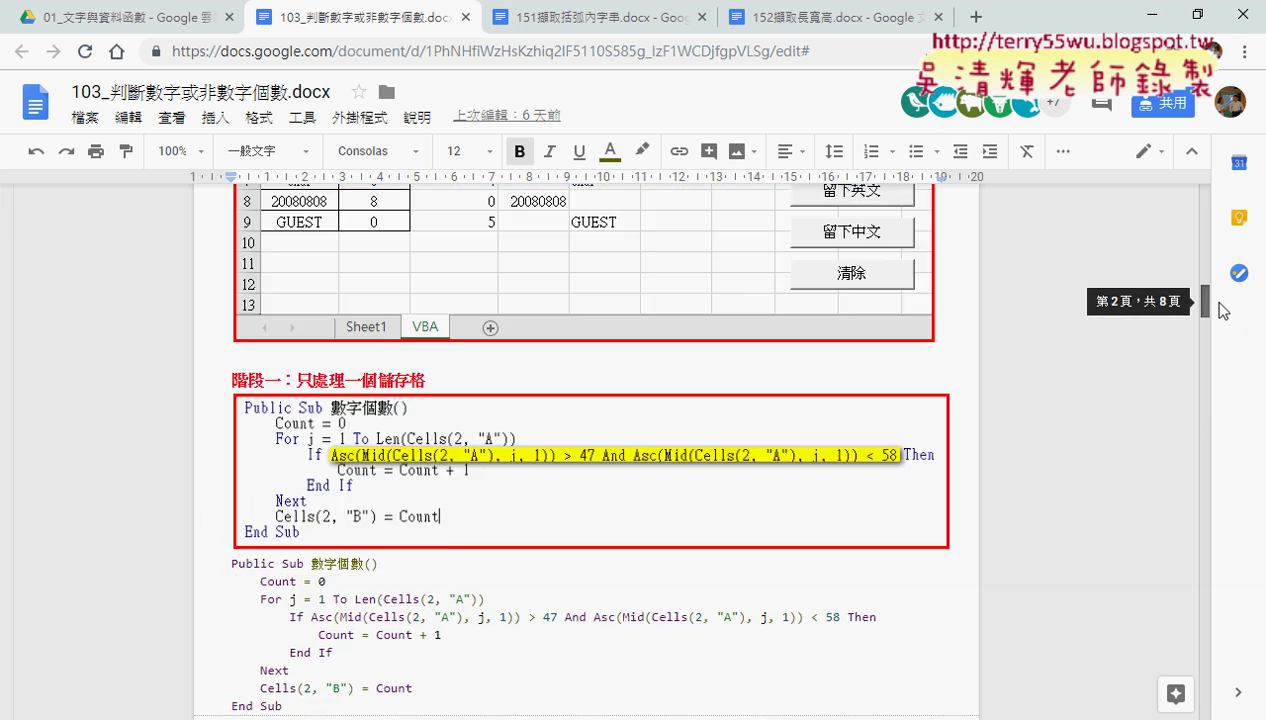
# Highlight the stage-one single-cell heading and its 數字個數 code block.
pyautogui.moveTo(230, 380); pyautogui.dragTo(407, 372)
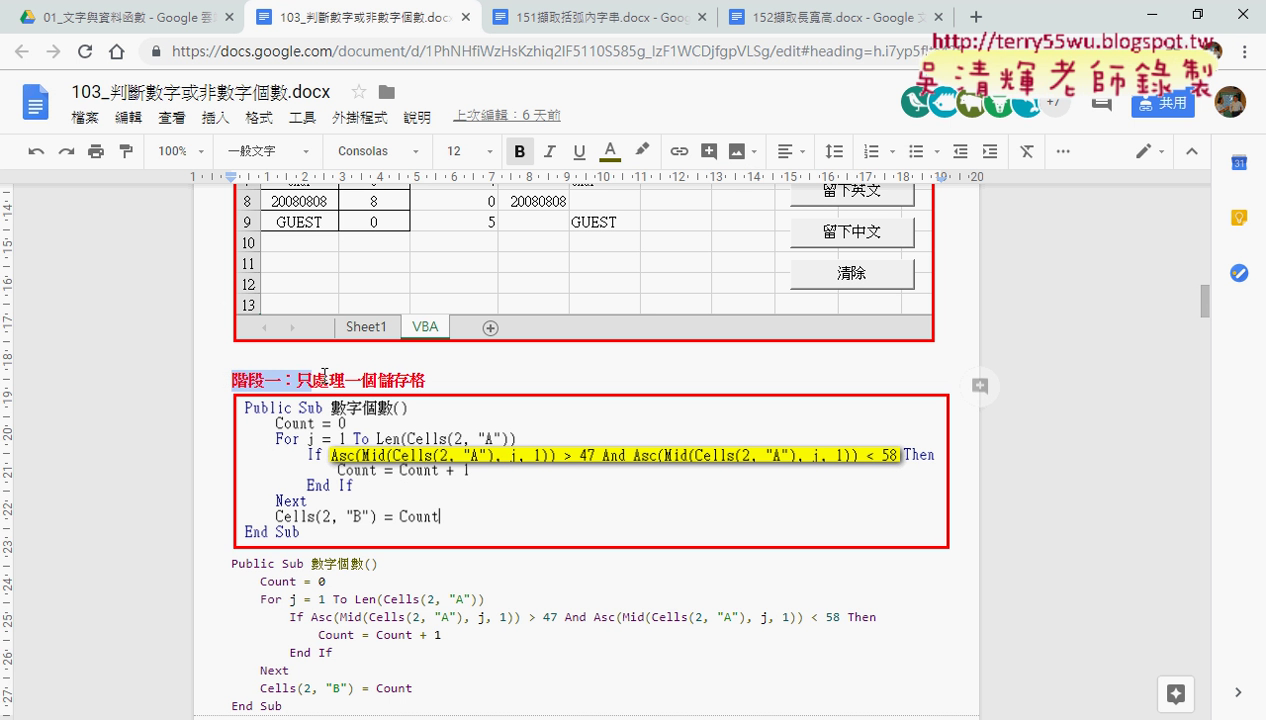
pyautogui.scroll(-1, 464, 480)
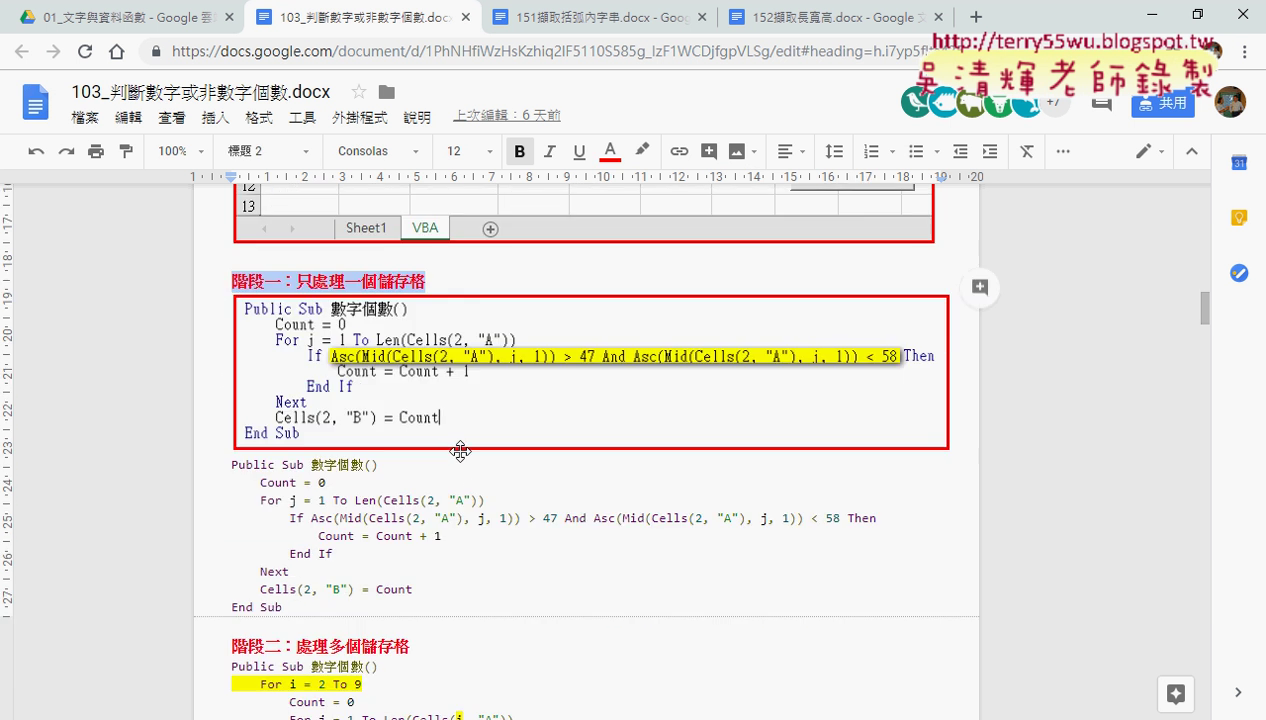
pyautogui.moveTo(284, 606); pyautogui.dragTo(230, 464)
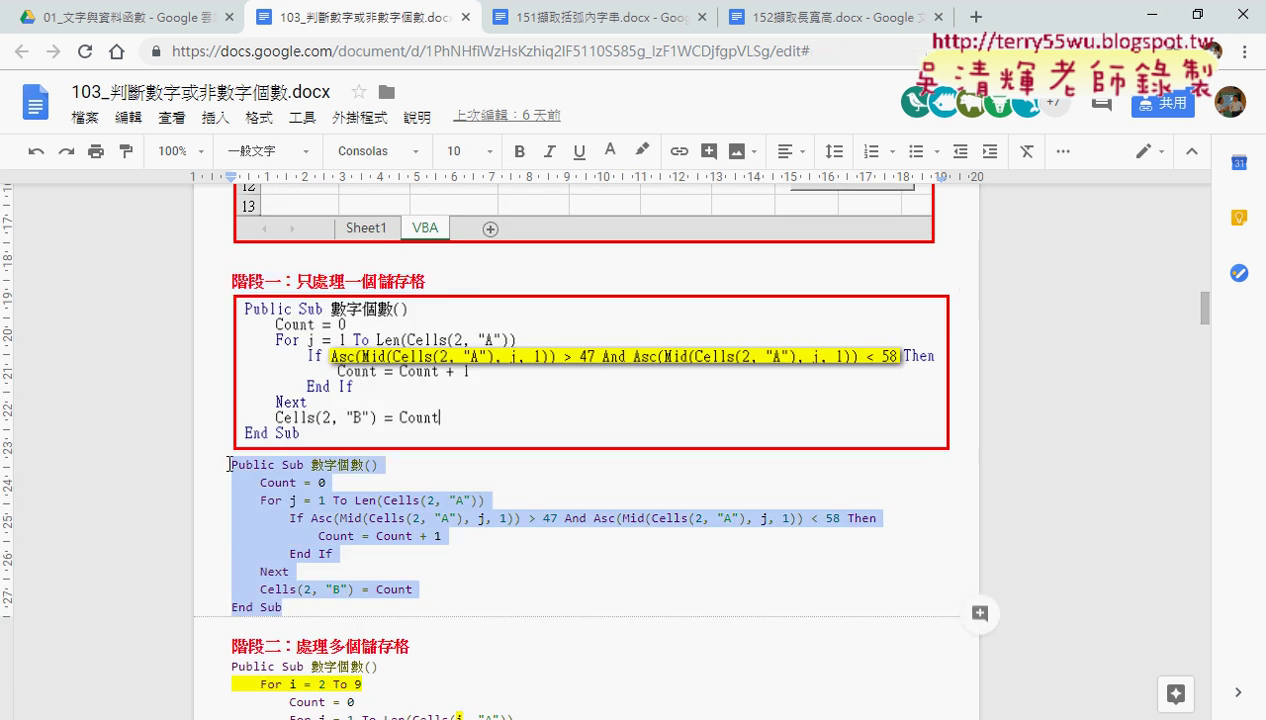
# Highlight the 階段二 For i = 2 To 9 loop line, its Next line, and the whole code block.
pyautogui.scroll(-1, 578, 590)
pyautogui.scroll(-2, 578, 590)
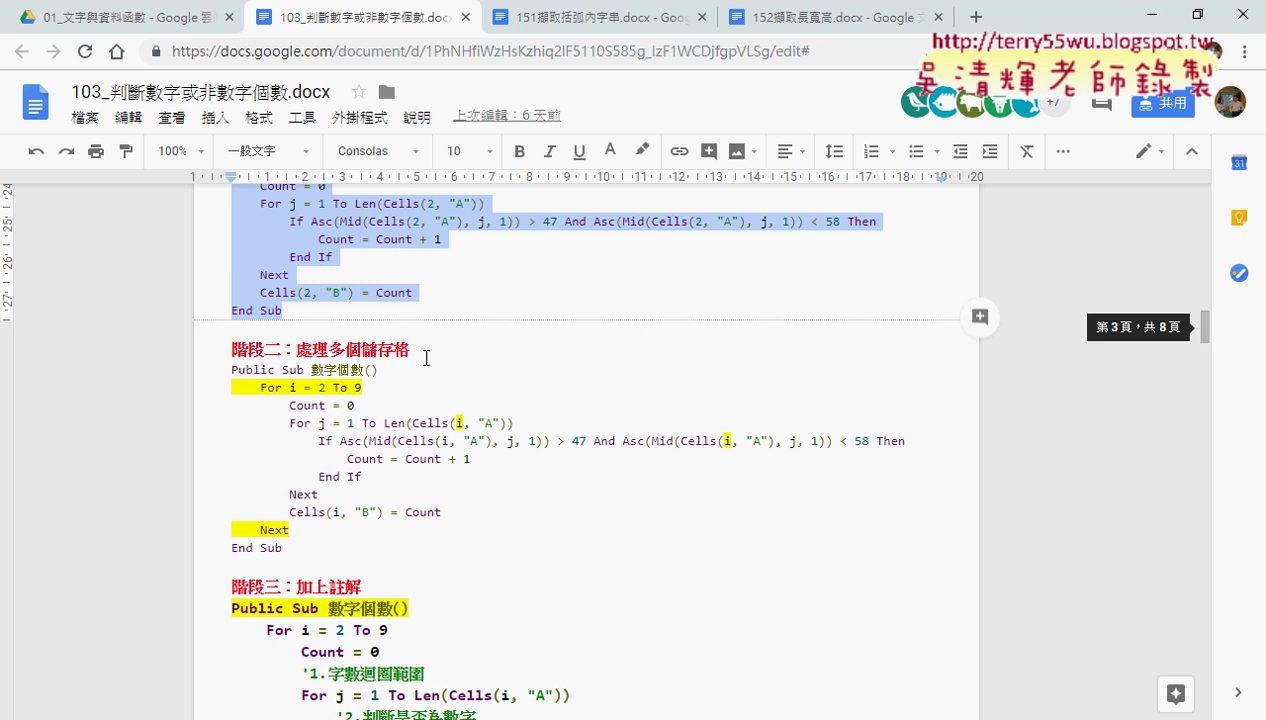
pyautogui.moveTo(230, 387); pyautogui.dragTo(368, 388)
pyautogui.moveTo(305, 527); pyautogui.dragTo(220, 527)
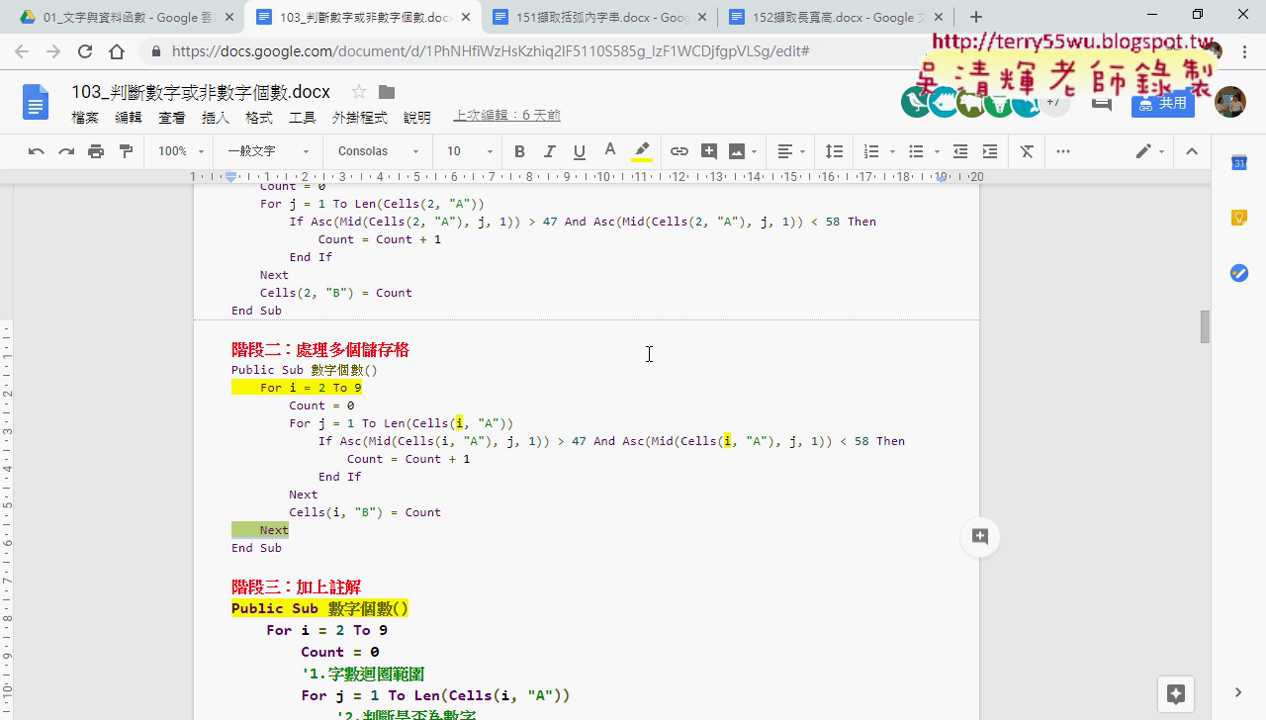
pyautogui.moveTo(284, 548); pyautogui.dragTo(209, 367)
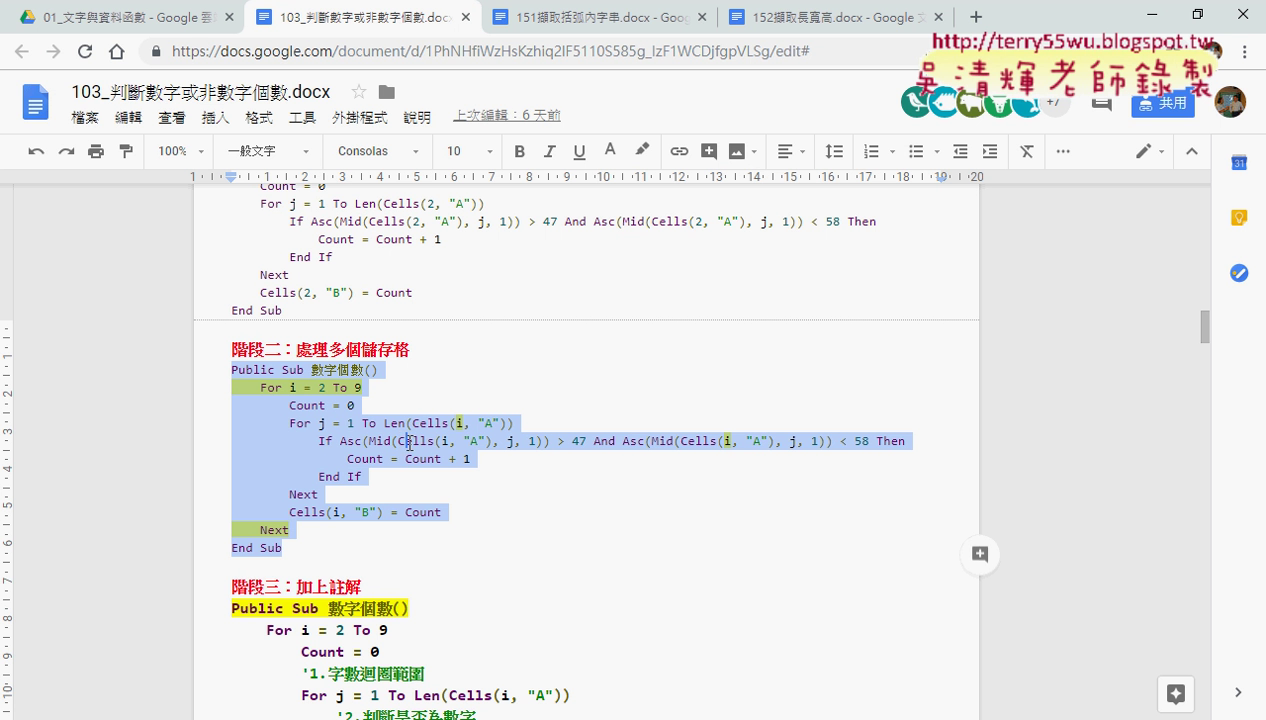
# Highlight the Mid expression on the stage-two If line and the full block, then switch to the VBA editor.
pyautogui.click(399, 442)
pyautogui.moveTo(386, 442); pyautogui.dragTo(538, 442)
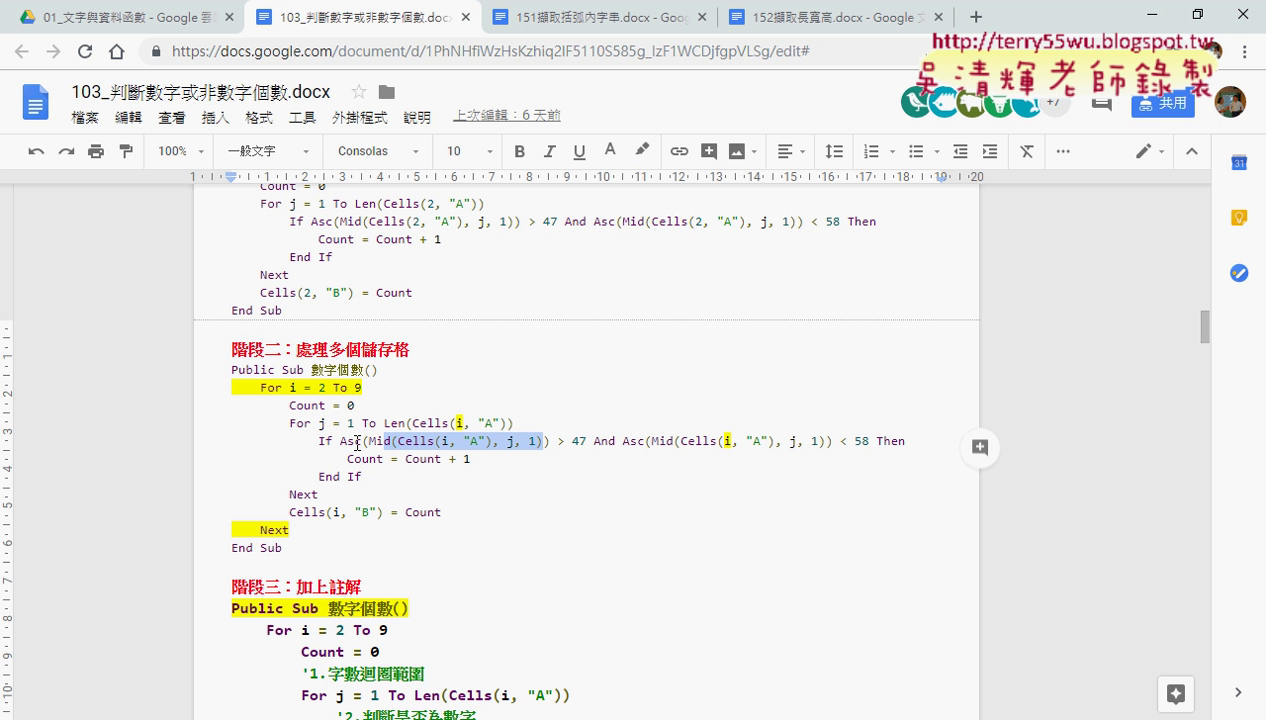
pyautogui.moveTo(363, 442); pyautogui.dragTo(545, 440)
pyautogui.moveTo(290, 545); pyautogui.dragTo(223, 372)
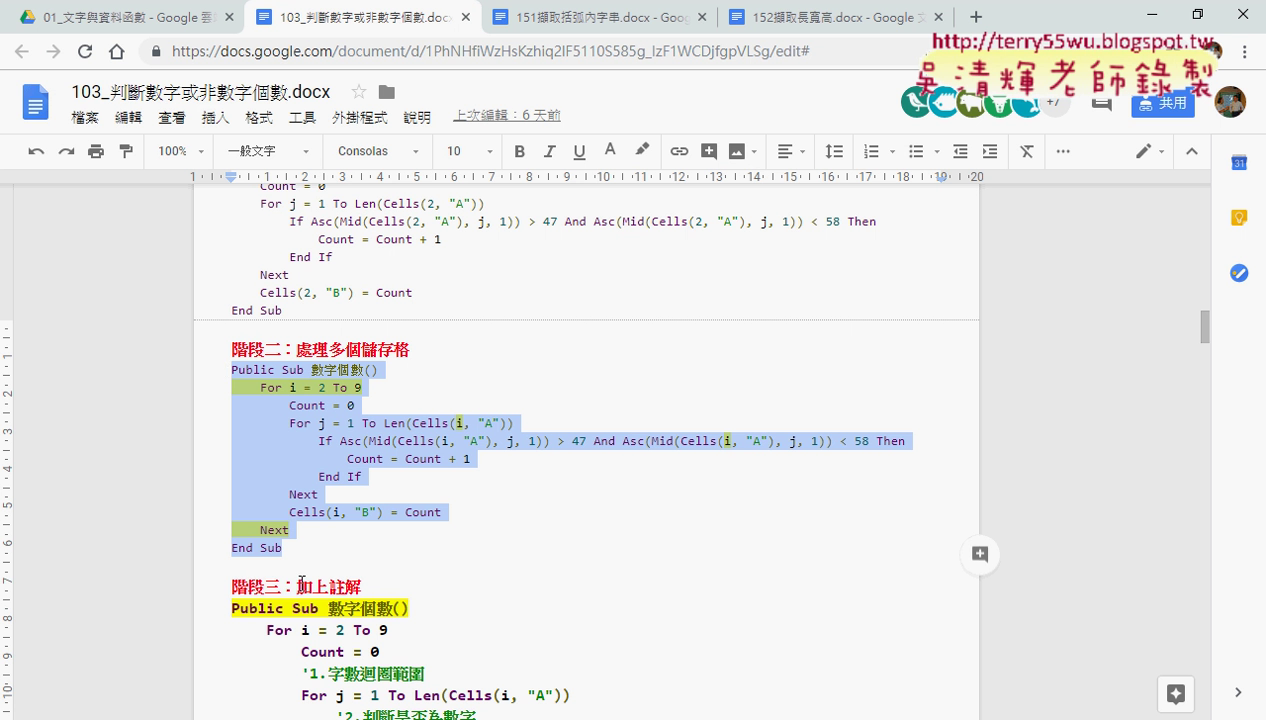
pyautogui.click(625, 716)
# Scroll Module1 to the top and select the existing 數字個數 sub.
pyautogui.click(1081, 654)
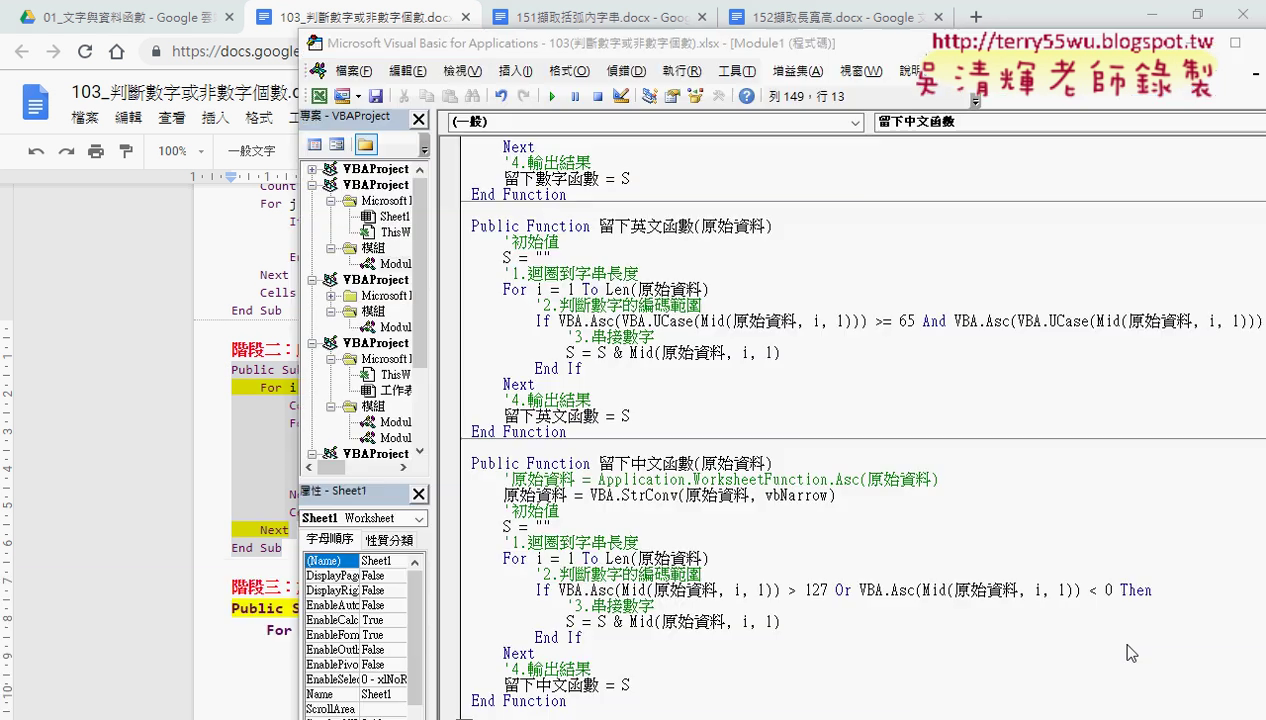
pyautogui.scroll(3, 683, 330)
pyautogui.scroll(4, 683, 330)
pyautogui.scroll(4, 683, 330)
pyautogui.scroll(4, 683, 330)
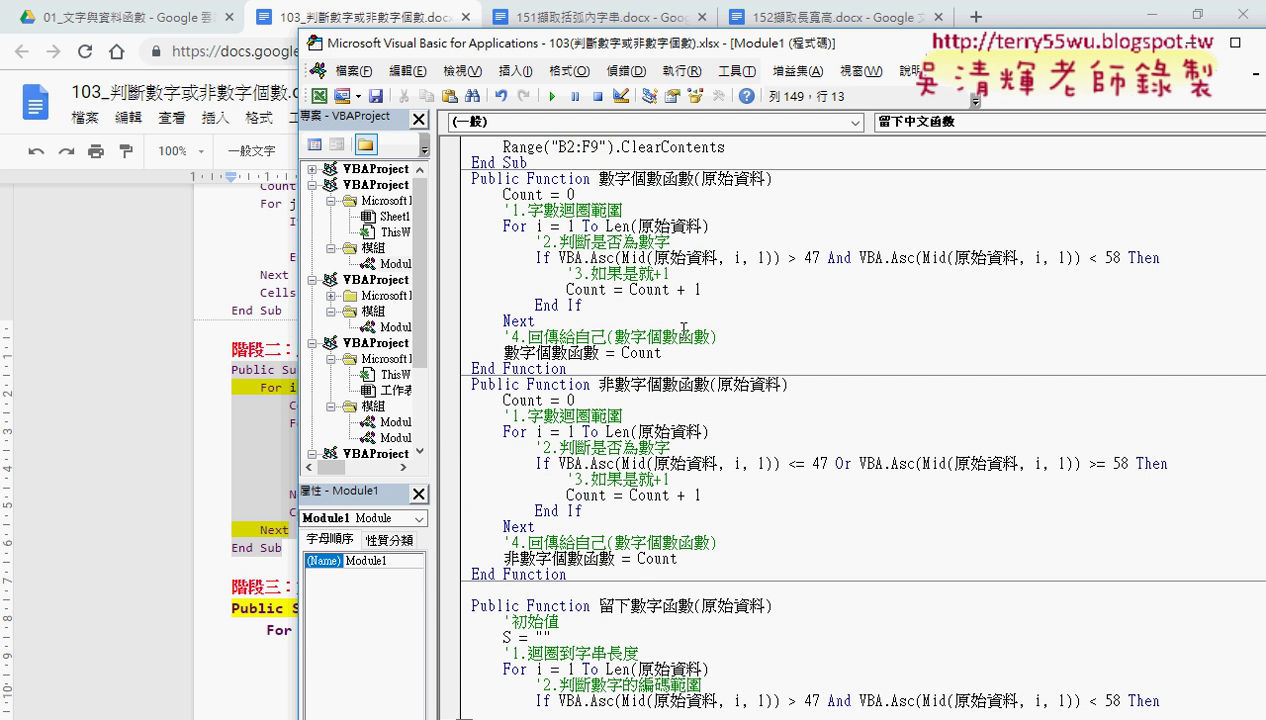
pyautogui.scroll(8, 683, 330)
pyautogui.scroll(5, 683, 330)
pyautogui.scroll(6, 683, 330)
pyautogui.scroll(5, 683, 330)
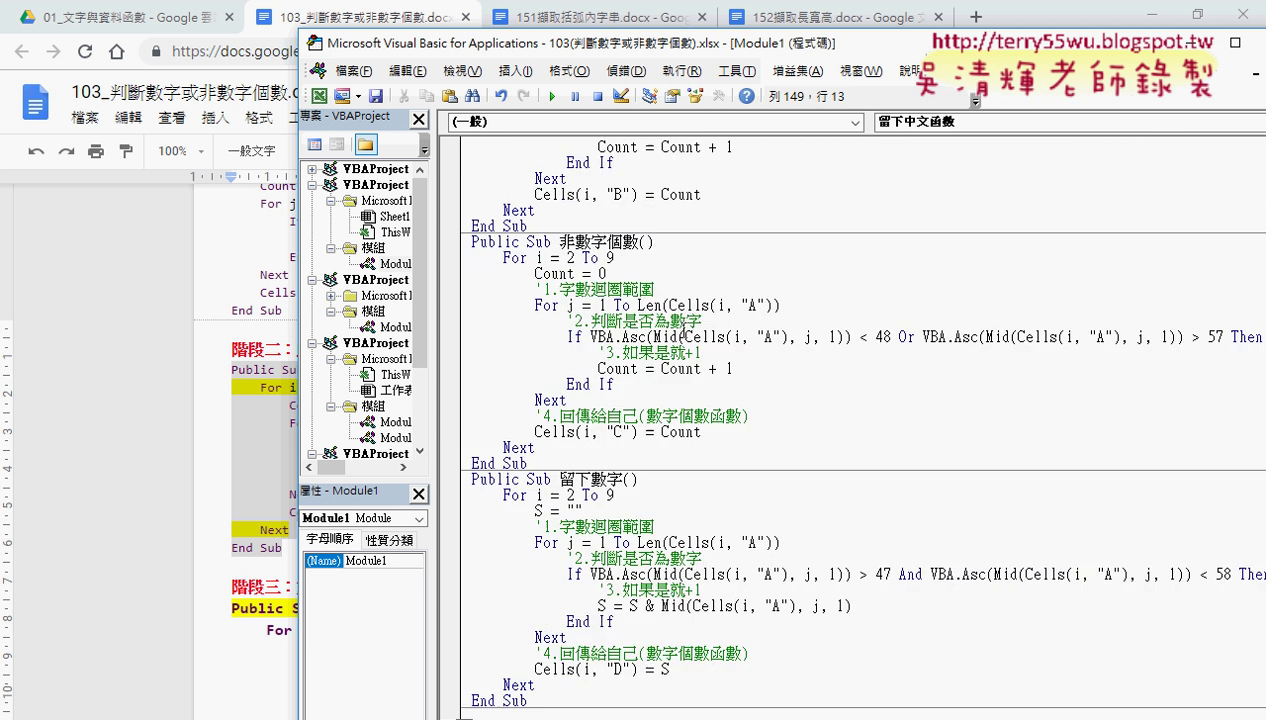
pyautogui.scroll(2, 683, 330)
pyautogui.click(548, 305)
pyautogui.moveTo(548, 305); pyautogui.dragTo(452, 140)
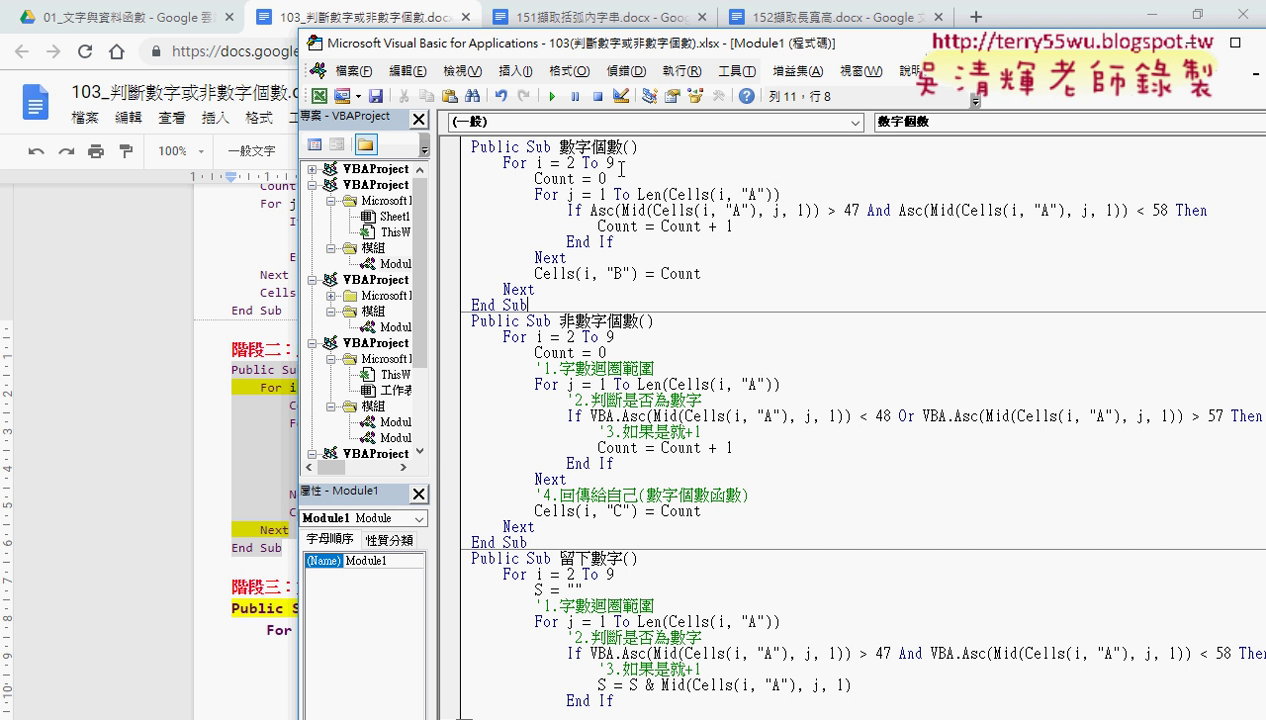
pyautogui.moveTo(232, 712)
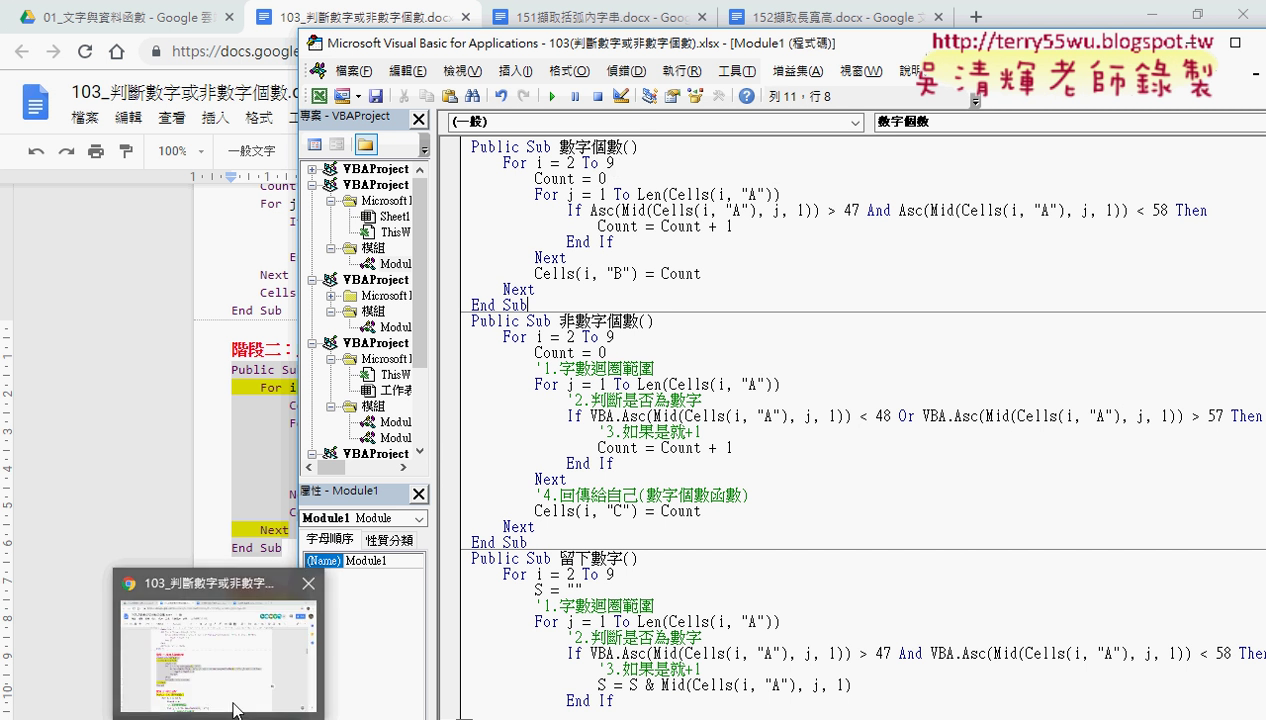
# Select and copy the commented 階段三 數字個數 code from the tutorial document.
pyautogui.click(250, 640)
pyautogui.scroll(-1, 406, 494)
pyautogui.scroll(-1, 350, 560)
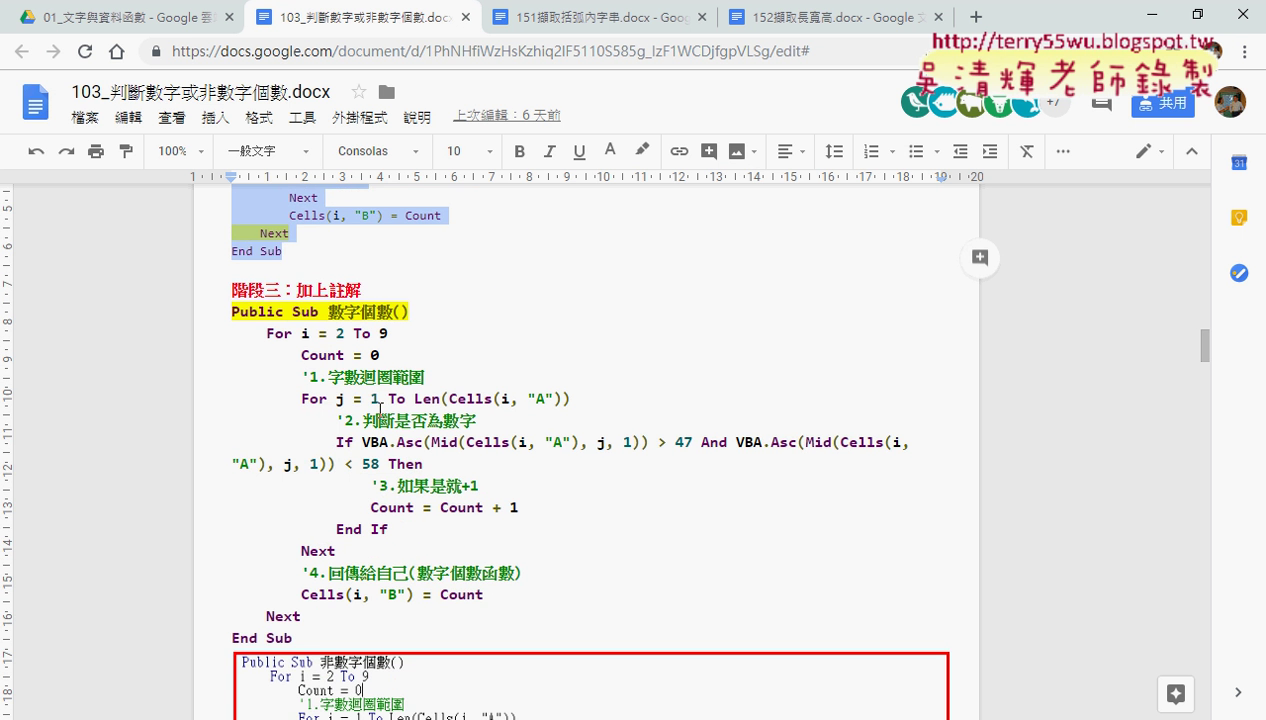
pyautogui.moveTo(306, 637); pyautogui.dragTo(190, 315)
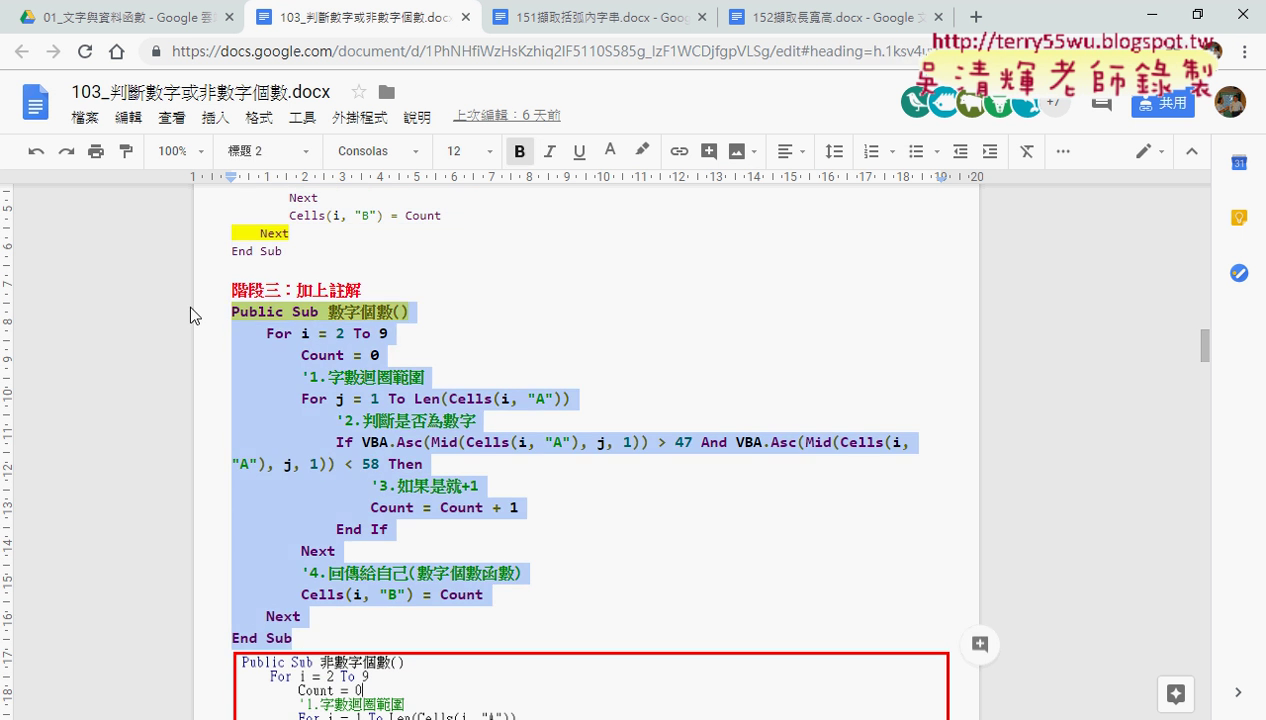
pyautogui.click(1147, 14)
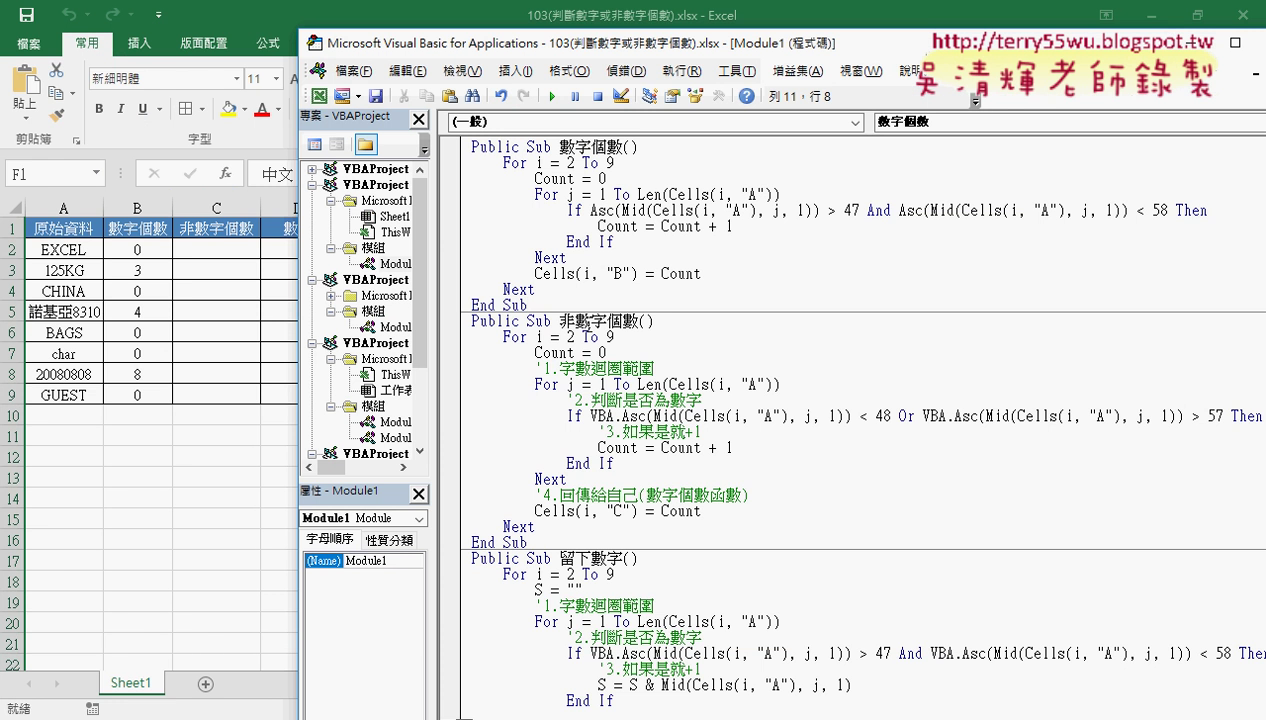
# Paste the commented version over the old 數字個數 sub and highlight the 1.字數迴圈範圍 comment.
pyautogui.moveTo(550, 305); pyautogui.dragTo(430, 134)
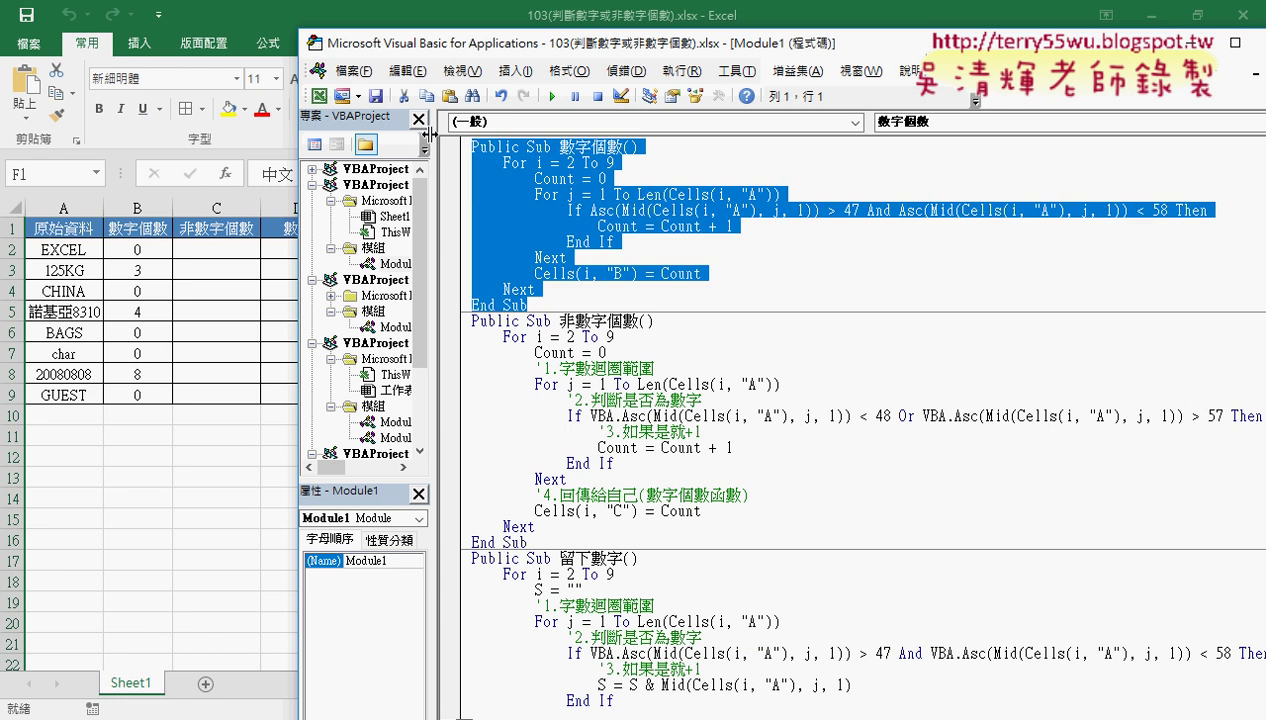
pyautogui.hotkey('ctrl', 'v')
pyautogui.click(669, 189)
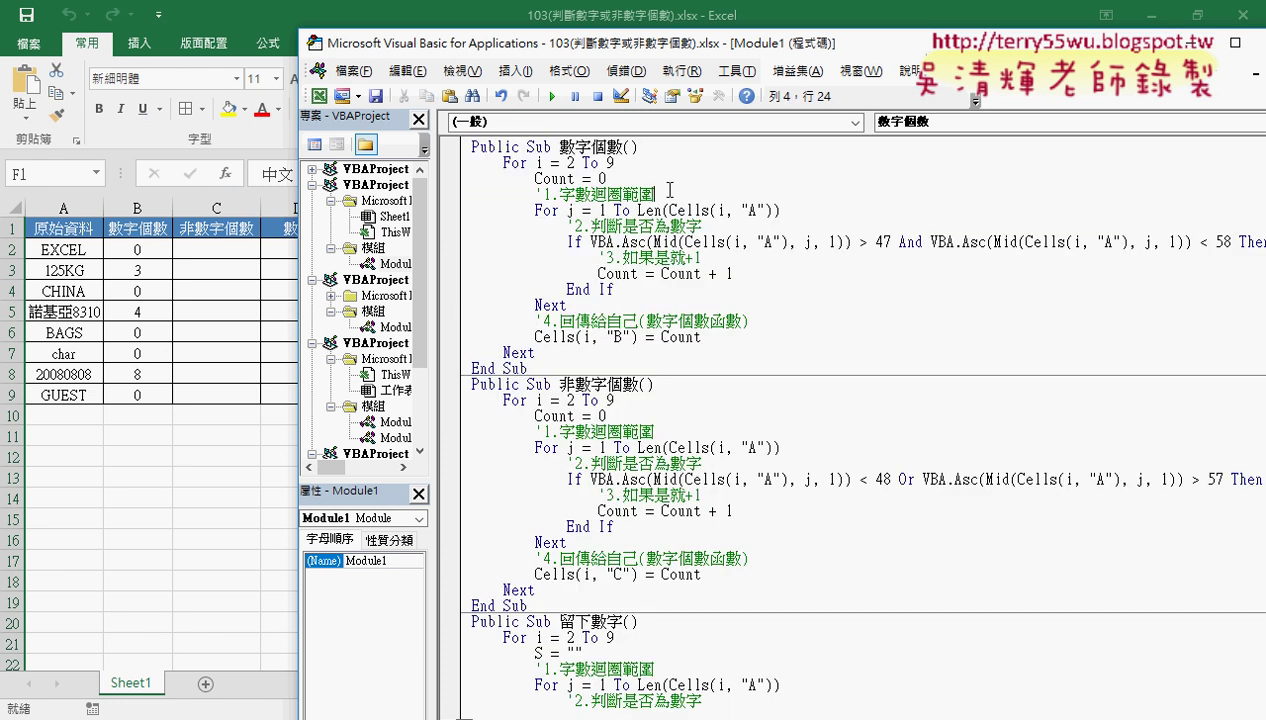
pyautogui.moveTo(669, 189); pyautogui.dragTo(458, 192)
pyautogui.click(549, 195)
pyautogui.moveTo(543, 195); pyautogui.dragTo(534, 195)
# Highlight the loop limit Cells(i, "A"), the 判斷是否為數字 comment, and the And in the digit test.
pyautogui.moveTo(558, 195); pyautogui.dragTo(782, 210)
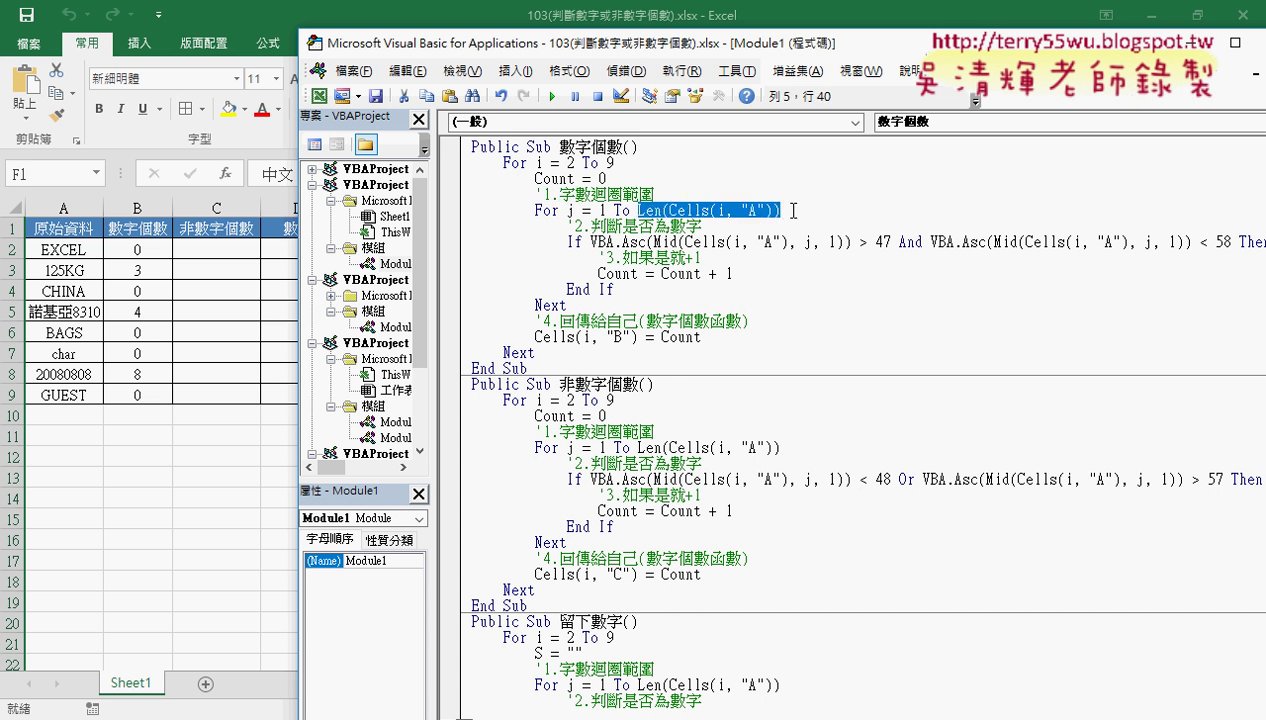
pyautogui.click(705, 212)
pyautogui.moveTo(670, 210); pyautogui.dragTo(772, 210)
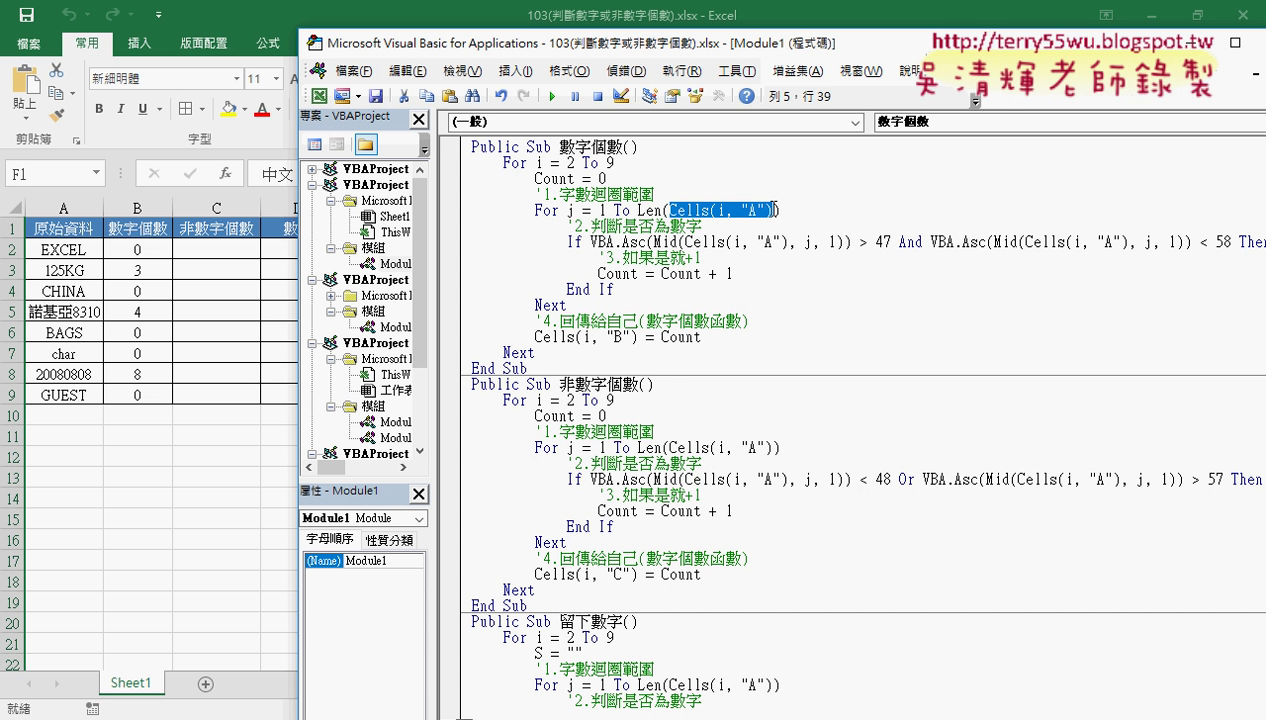
pyautogui.moveTo(706, 226); pyautogui.dragTo(612, 242)
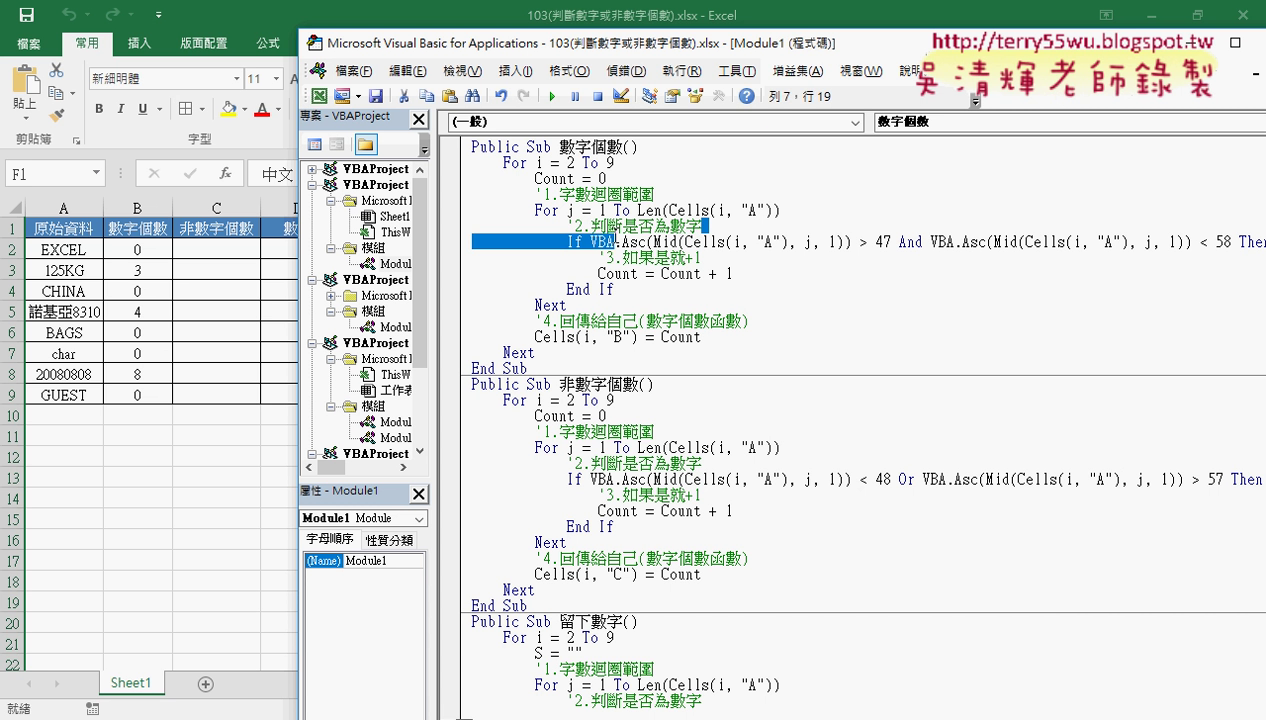
pyautogui.moveTo(702, 226)
pyautogui.mouseDown()
pyautogui.moveTo(590, 226)
pyautogui.moveTo(622, 242)
pyautogui.moveTo(843, 240)
pyautogui.mouseUp()
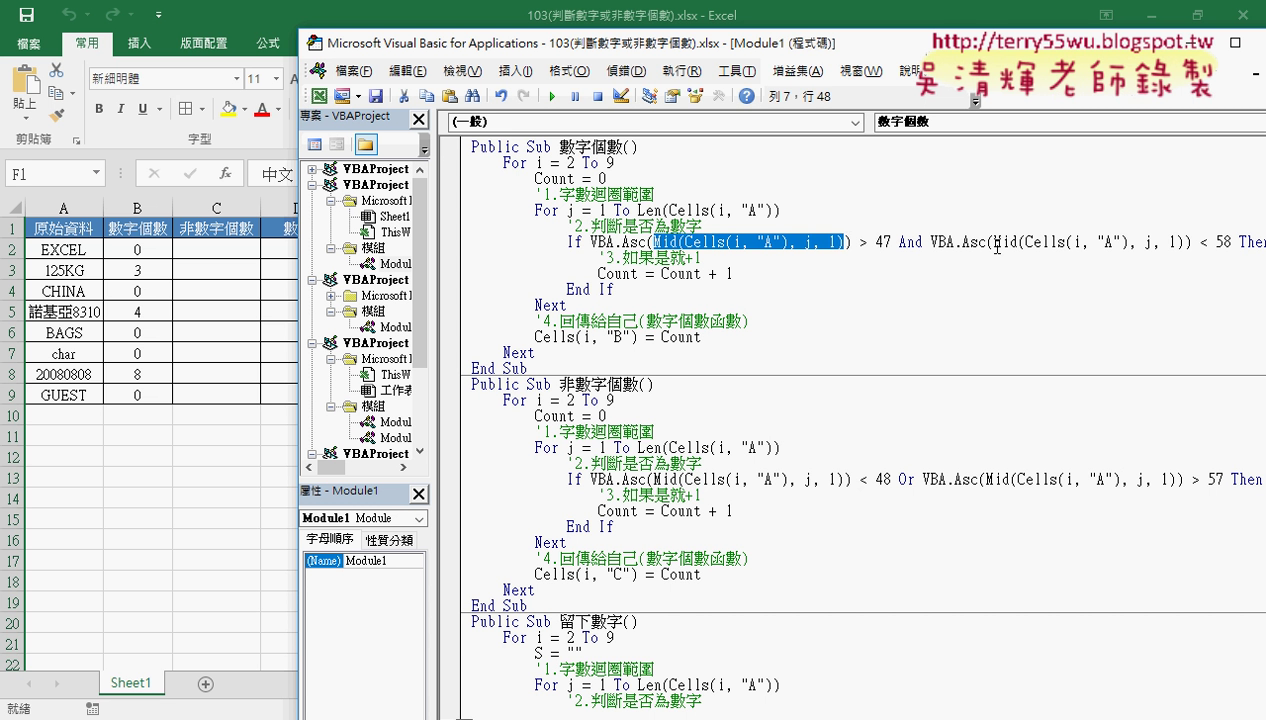
pyautogui.doubleClick(912, 241)
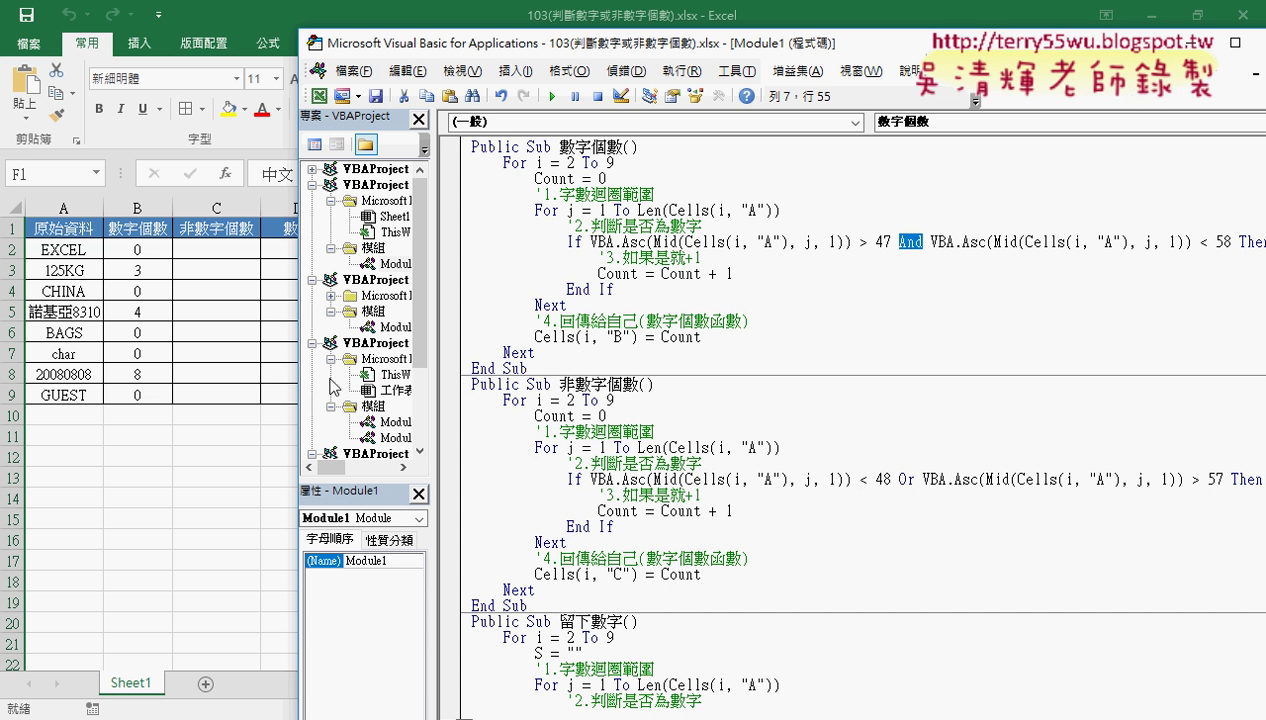
# In the worksheet, run each macro button in turn, then clear B2:F9 with 清除.
pyautogui.click(248, 356)
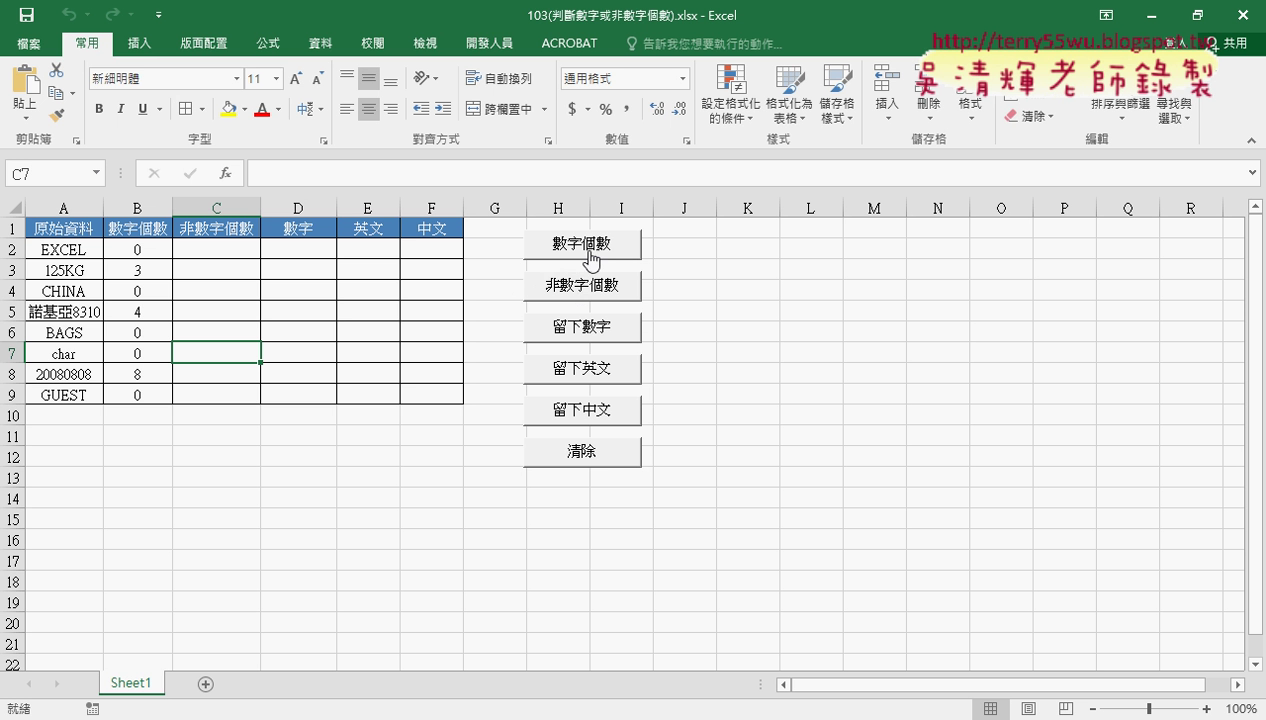
pyautogui.click(585, 284)
pyautogui.click(583, 308)
pyautogui.click(583, 330)
pyautogui.click(582, 368)
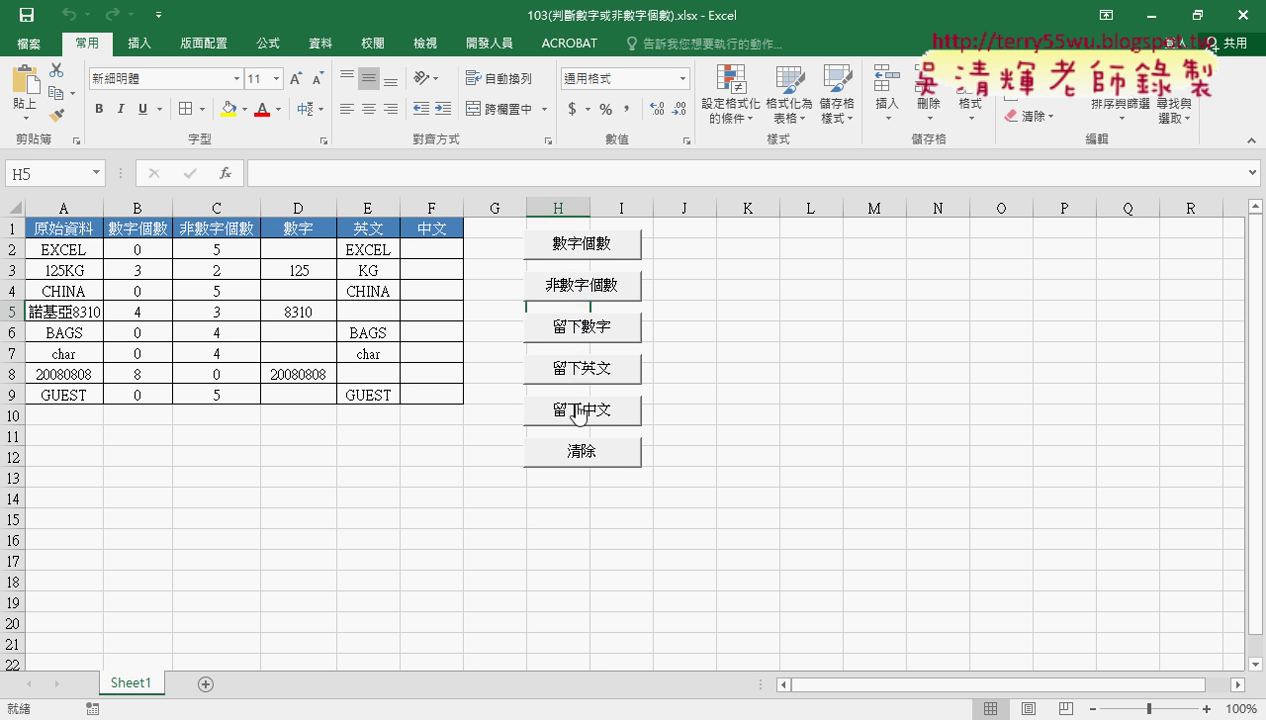
pyautogui.click(582, 409)
pyautogui.click(585, 451)
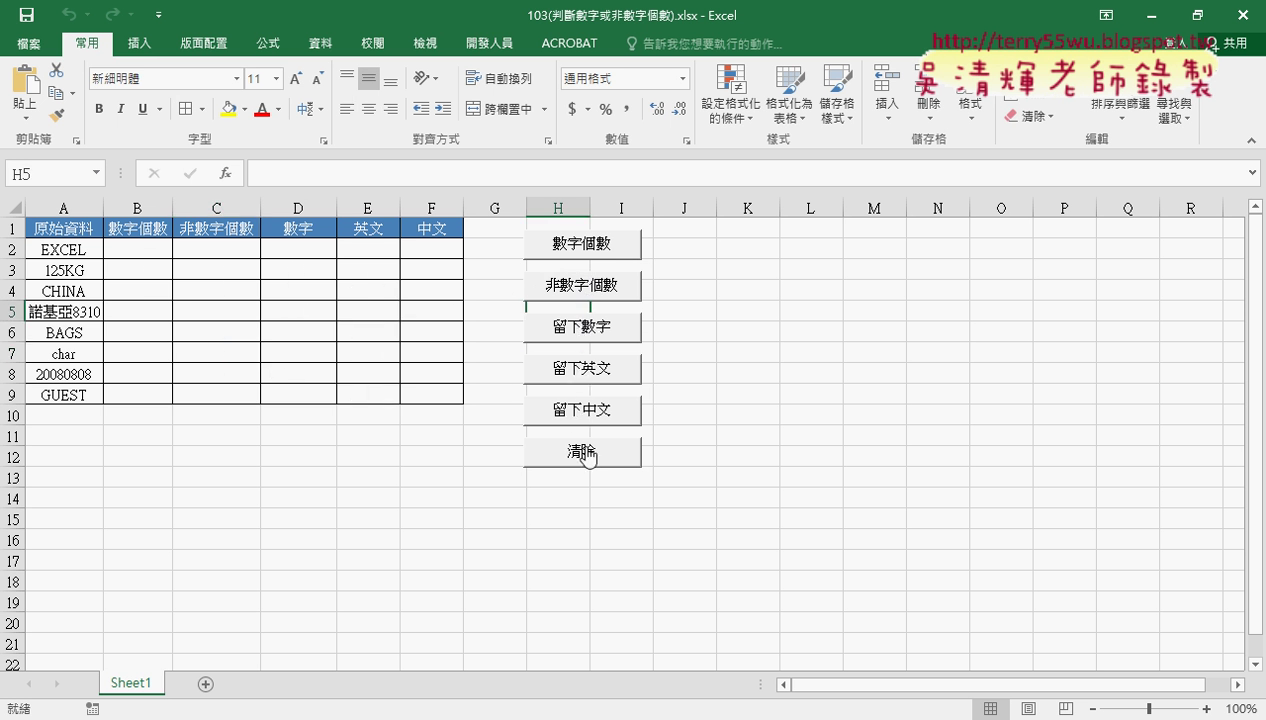
# Enter =數字個數函數(A2) in B2 via Insert Function and fill it down to B9.
pyautogui.click(140, 249)
pyautogui.click(227, 174)
pyautogui.click(634, 241)
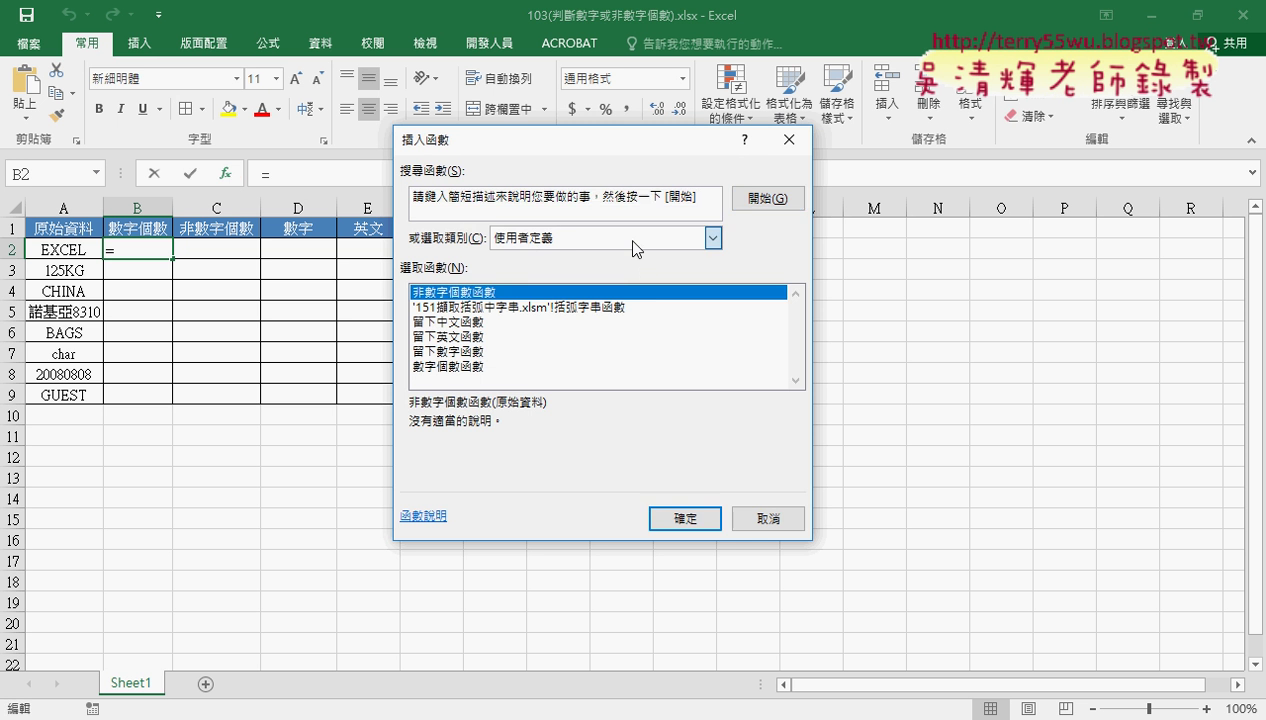
pyautogui.click(634, 241)
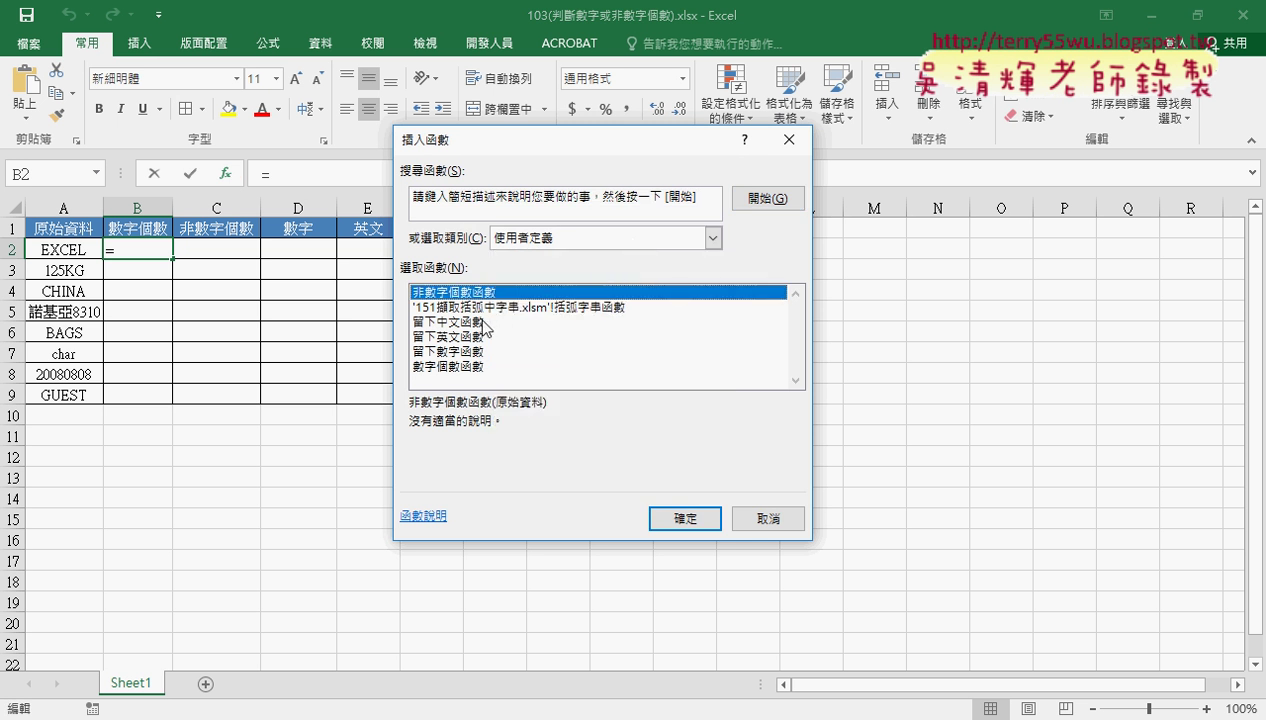
pyautogui.click(443, 368)
pyautogui.doubleClick(443, 368)
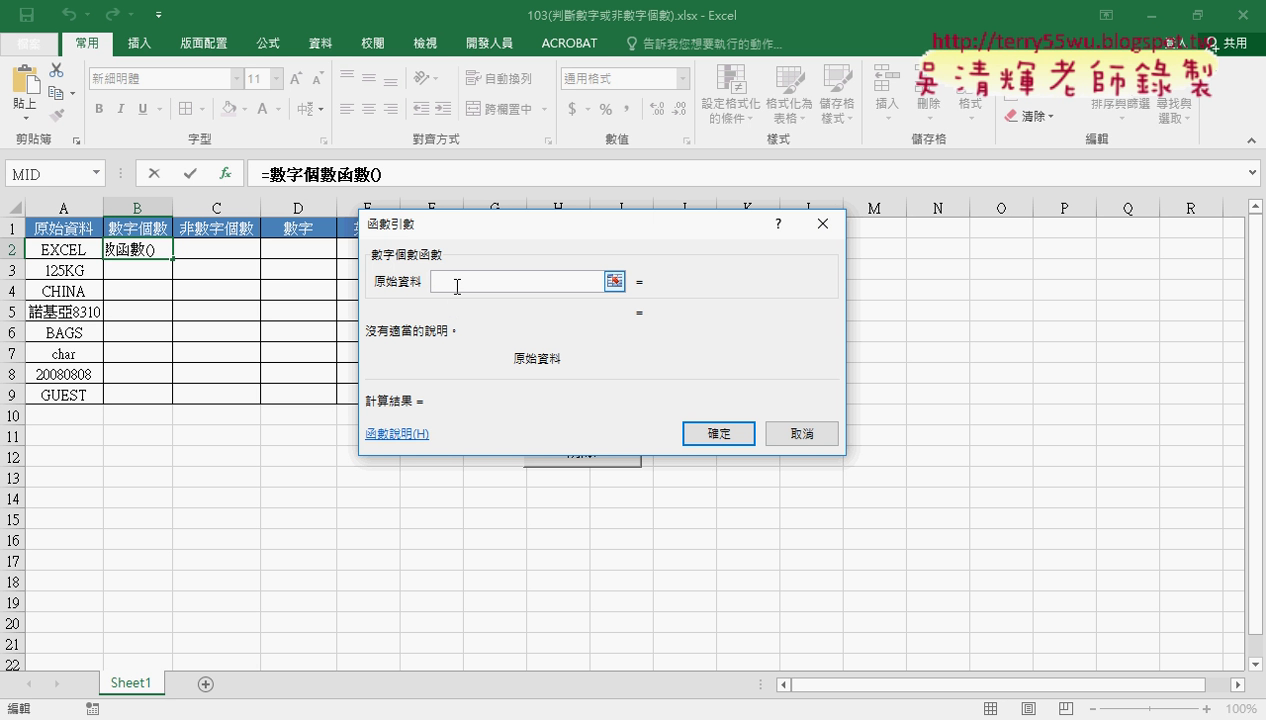
pyautogui.click(71, 245)
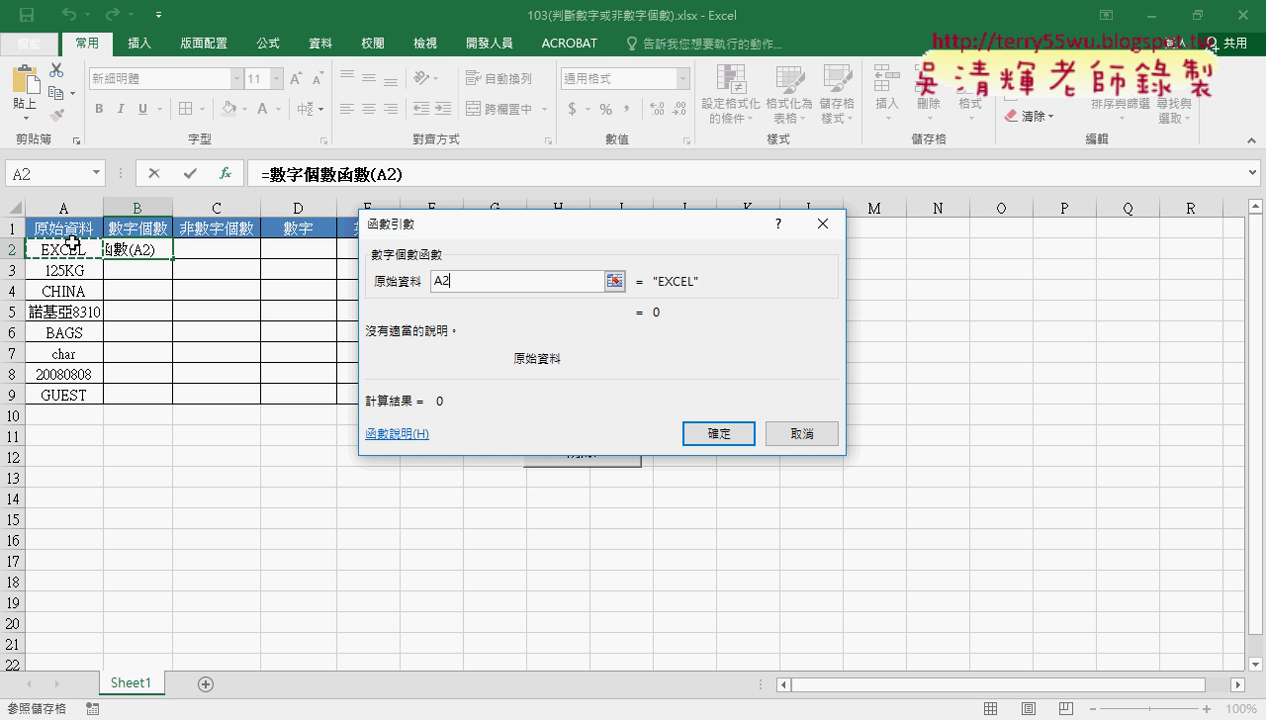
pyautogui.click(710, 432)
pyautogui.doubleClick(172, 258)
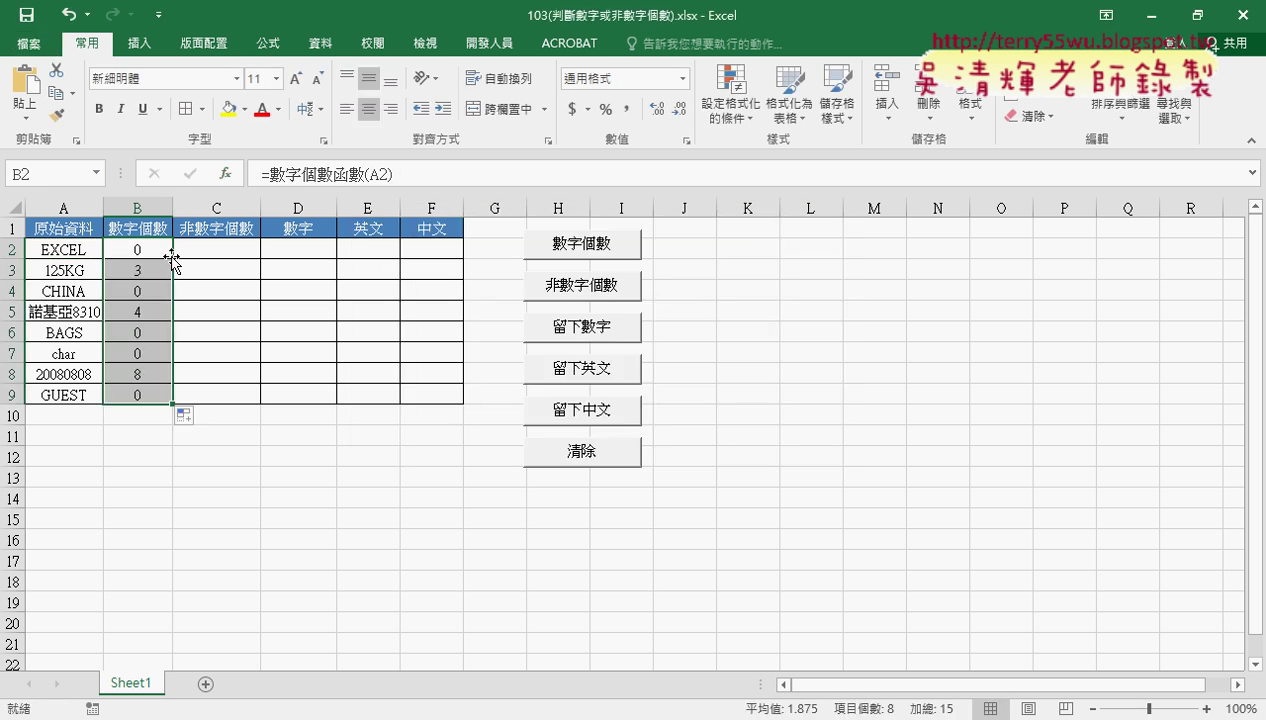
# Enter =非數字個數函數(A2) in C2 and fill it down to C9.
pyautogui.click(240, 248)
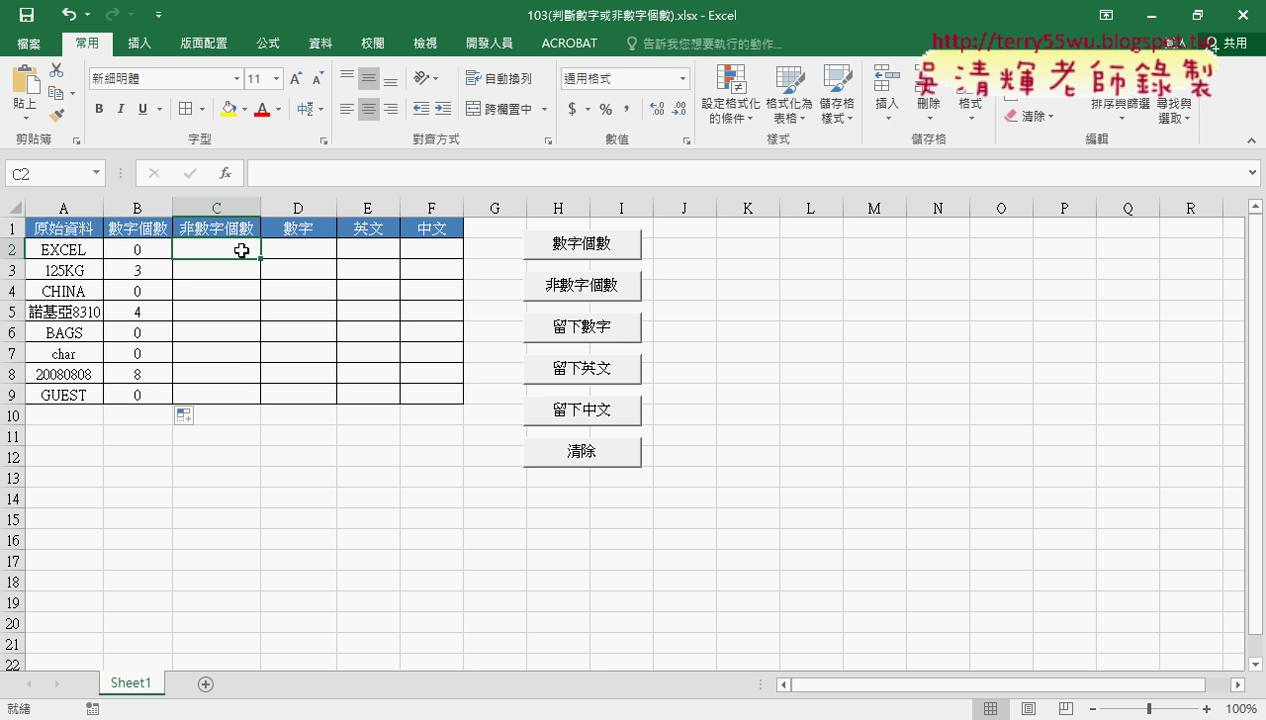
pyautogui.click(226, 175)
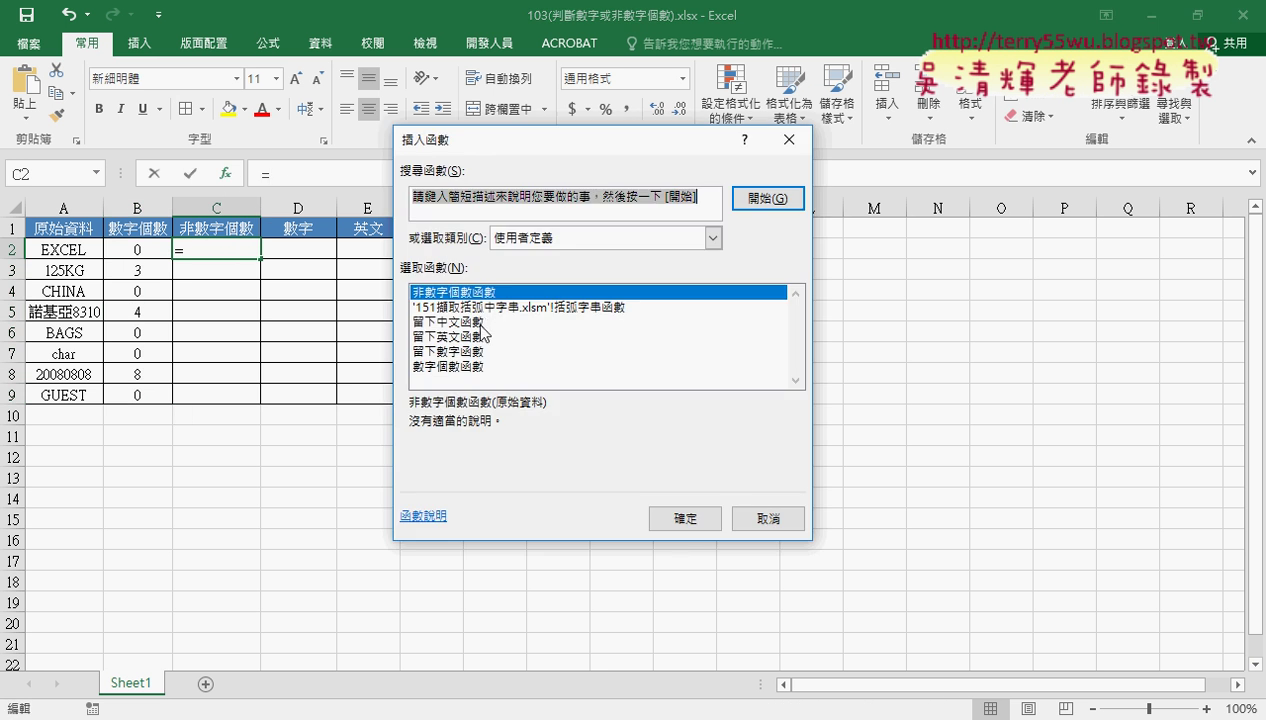
pyautogui.click(684, 518)
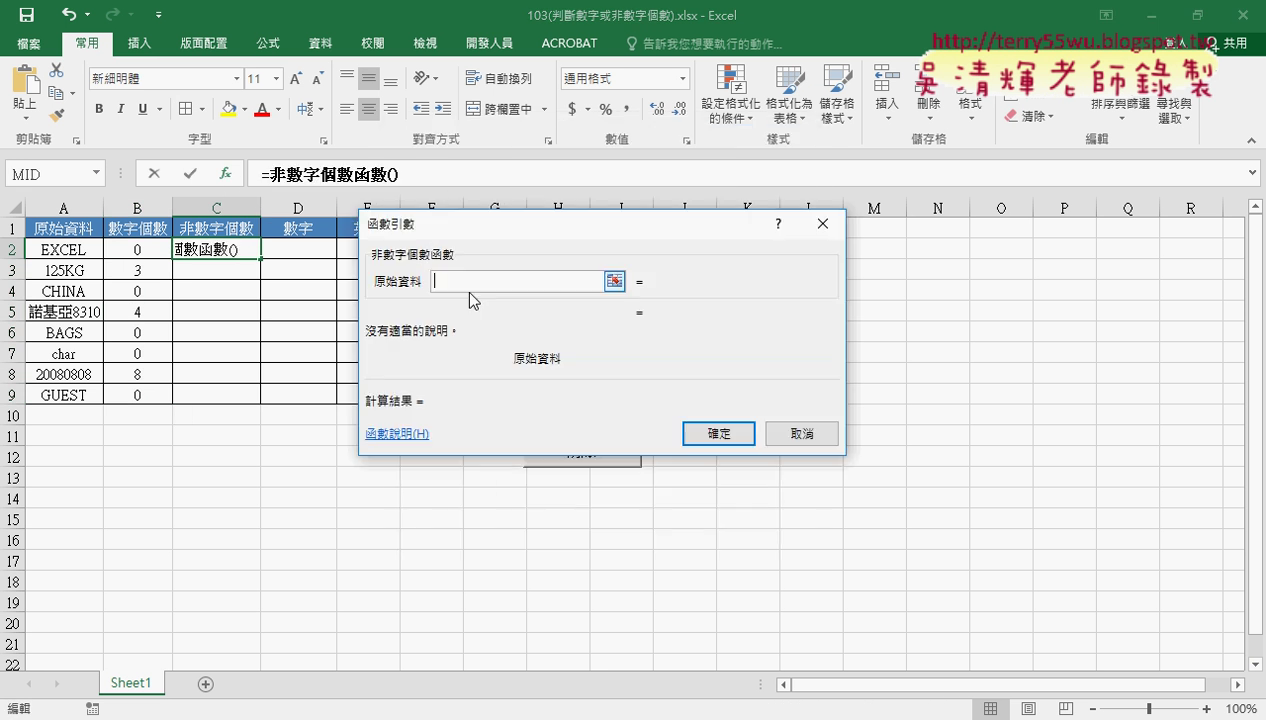
pyautogui.click(68, 249)
pyautogui.click(718, 433)
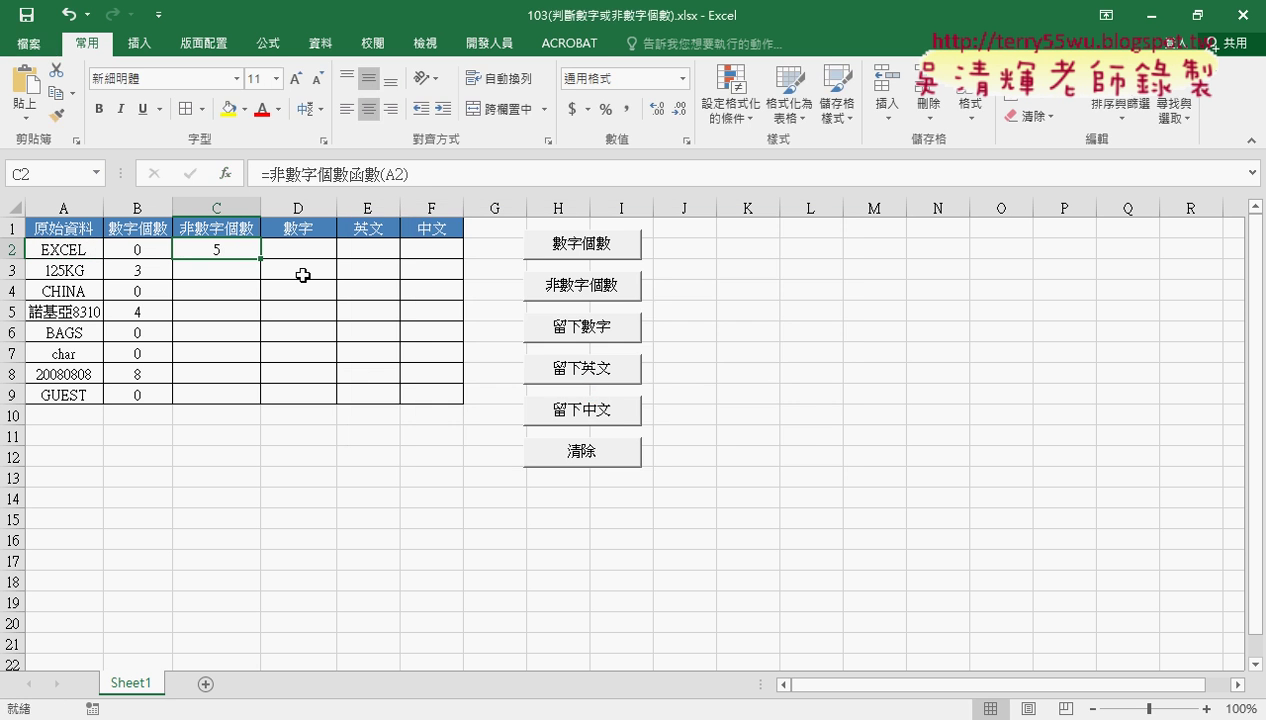
pyautogui.doubleClick(260, 258)
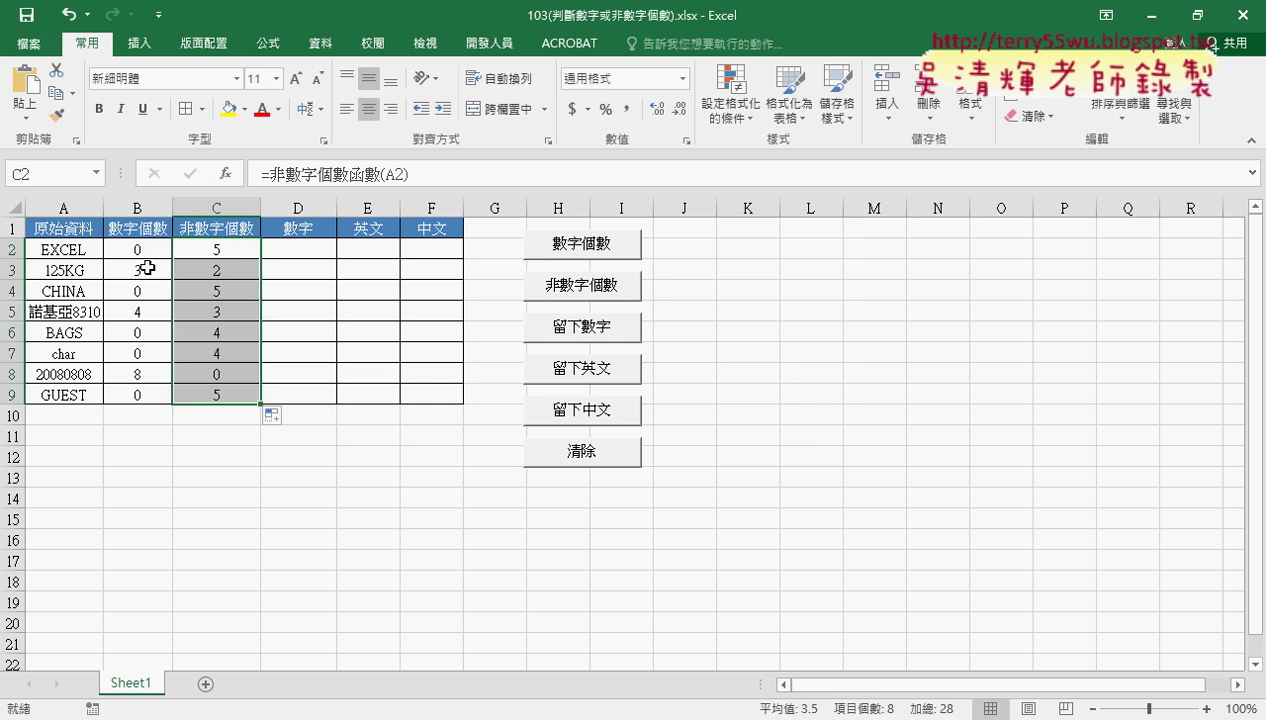
pyautogui.click(313, 252)
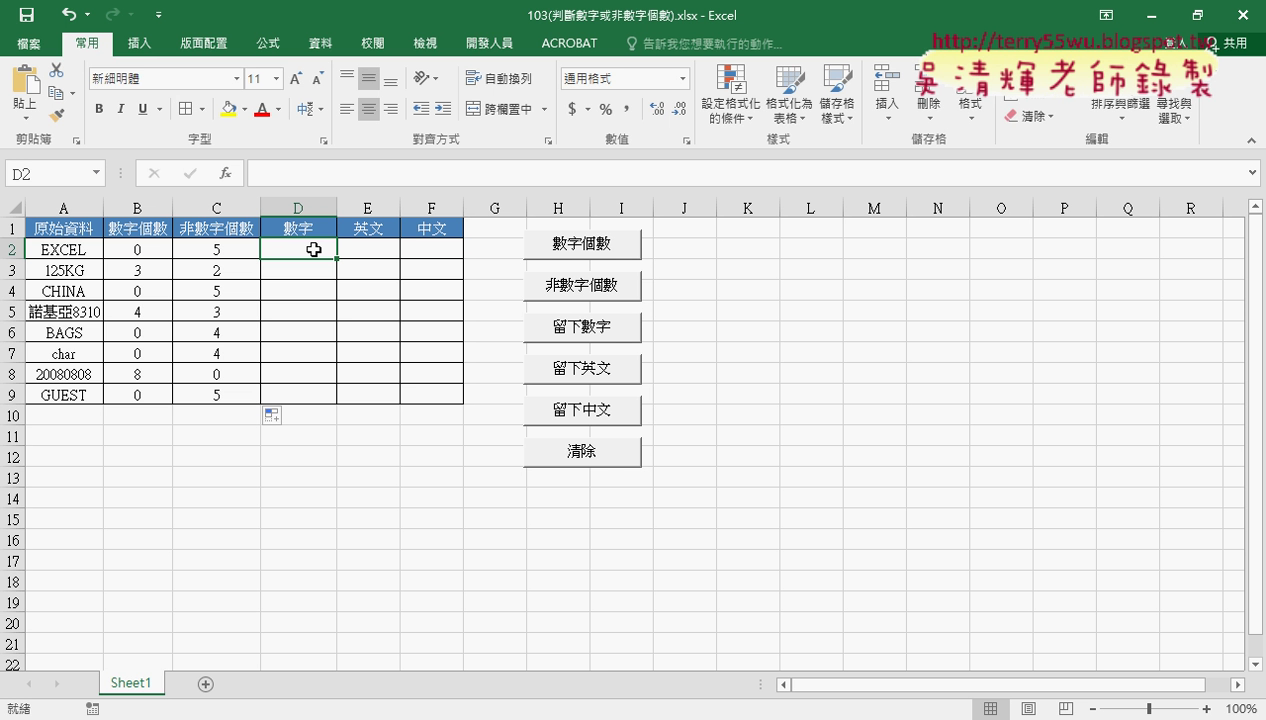
# Enter =留下數字函數(A2) in D2 and fill it down to D9, giving values like 125 and 8310.
pyautogui.click(226, 173)
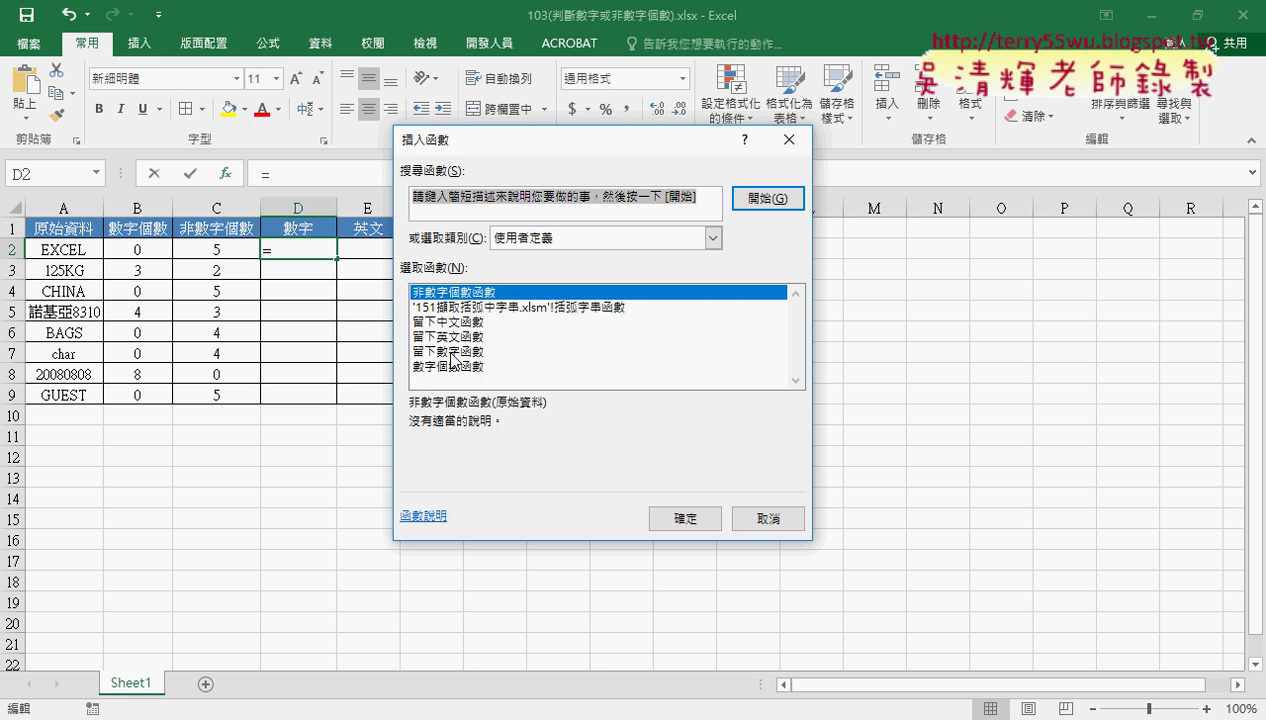
pyautogui.click(451, 352)
pyautogui.doubleClick(451, 352)
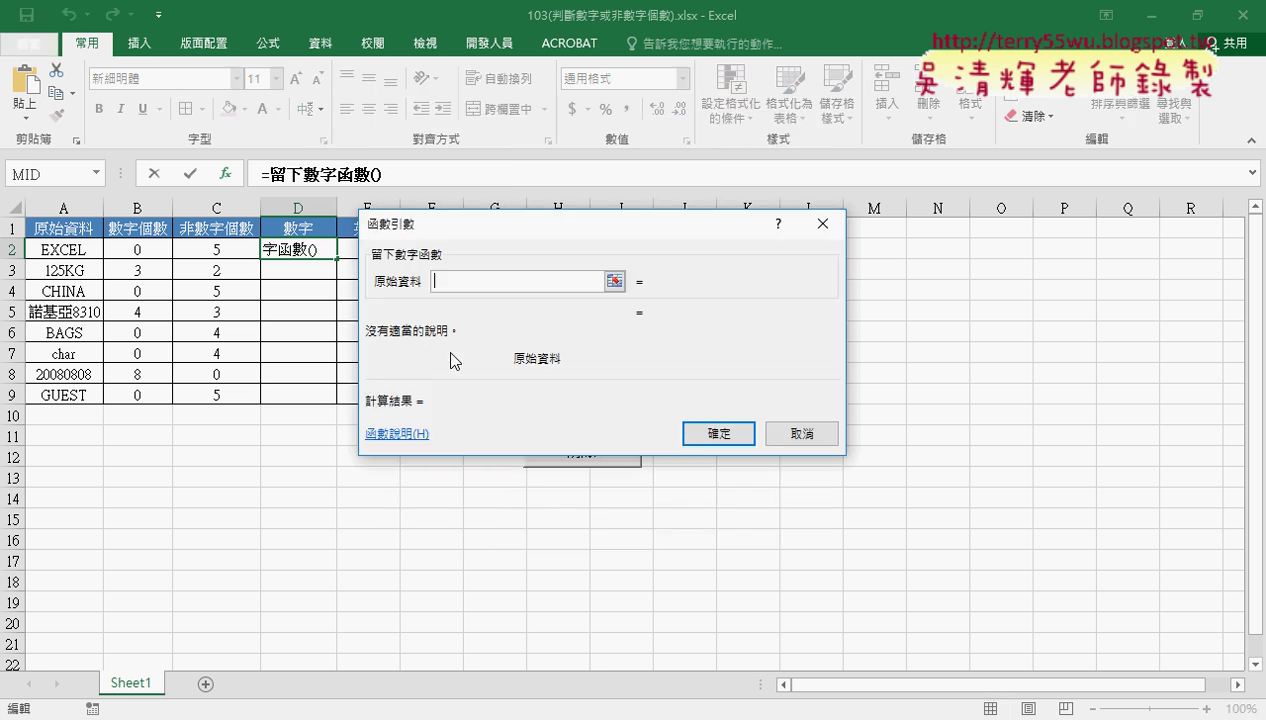
pyautogui.click(105, 249)
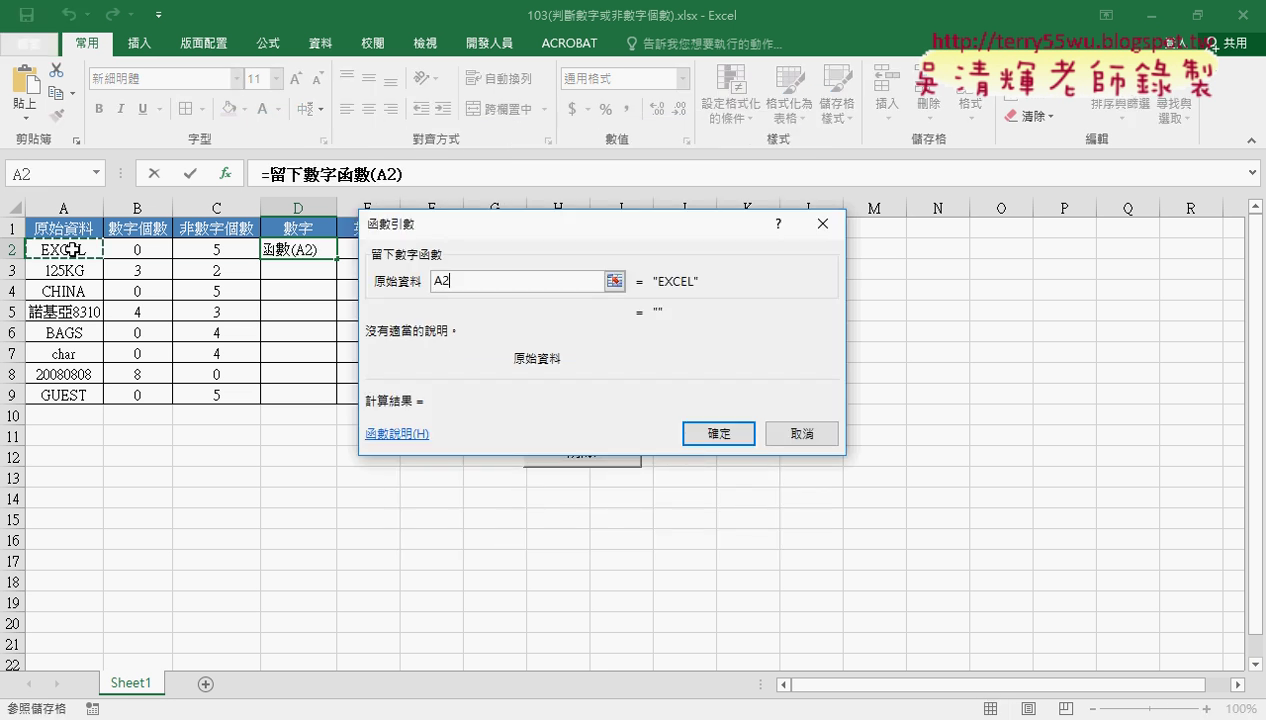
pyautogui.click(710, 432)
pyautogui.doubleClick(337, 261)
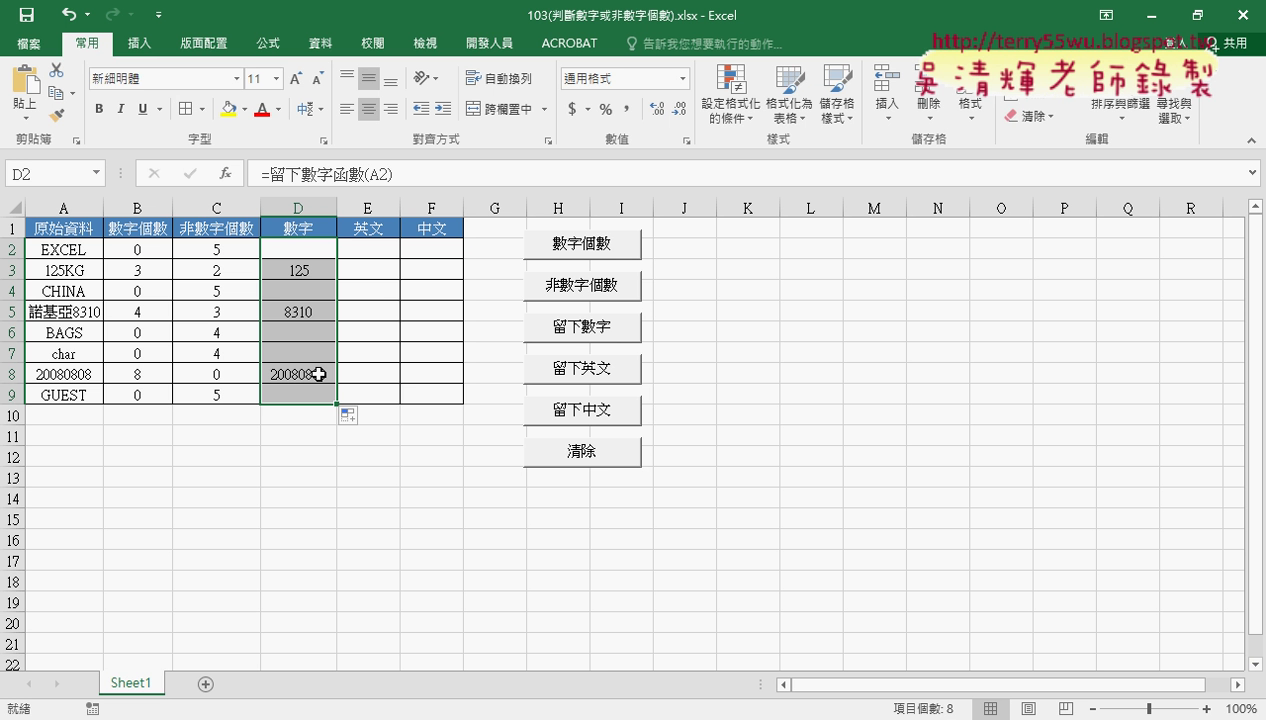
# Clear the result columns with the 清除 button, then show the Developer tab.
pyautogui.click(590, 458)
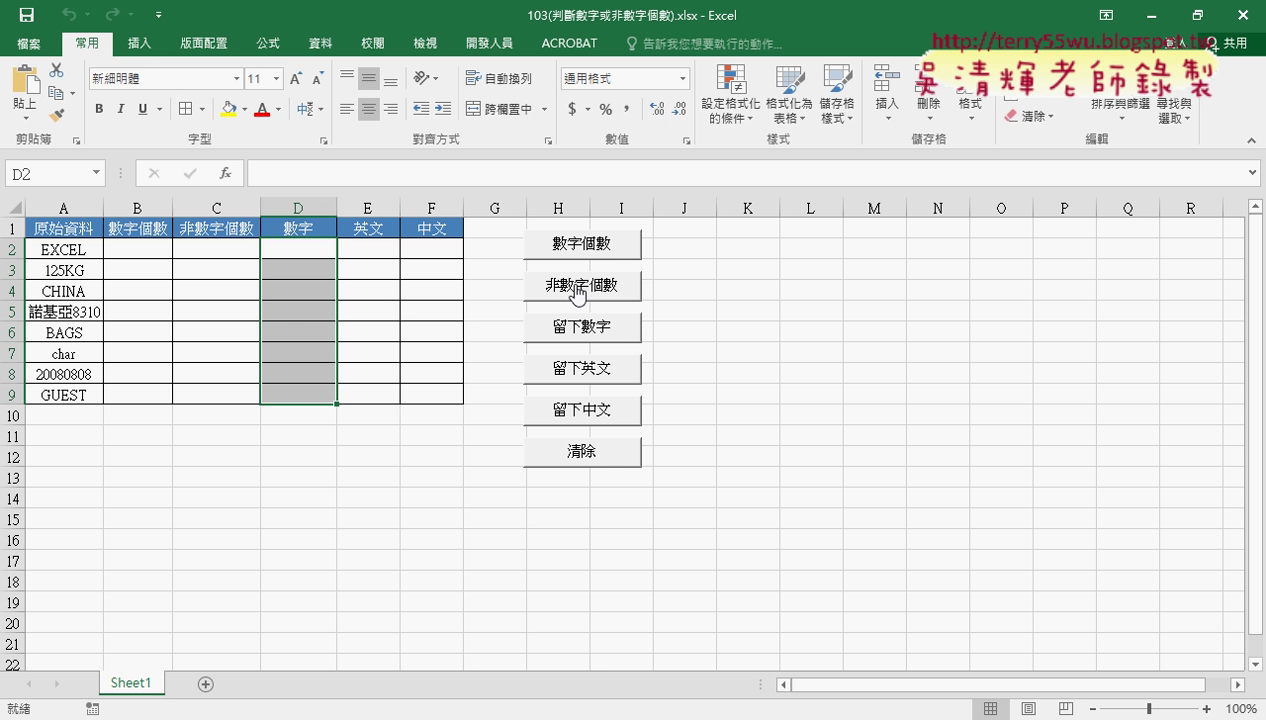
pyautogui.moveTo(590, 265); pyautogui.dragTo(624, 238)
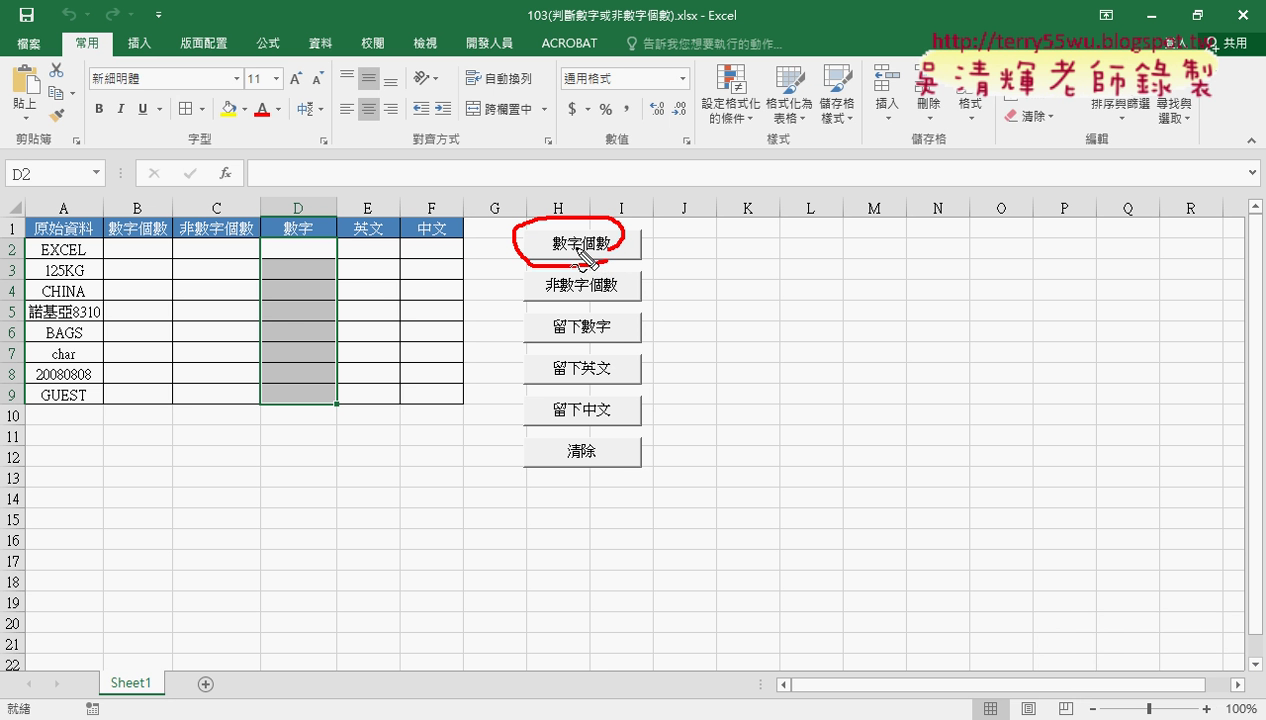
pyautogui.press('Escape')
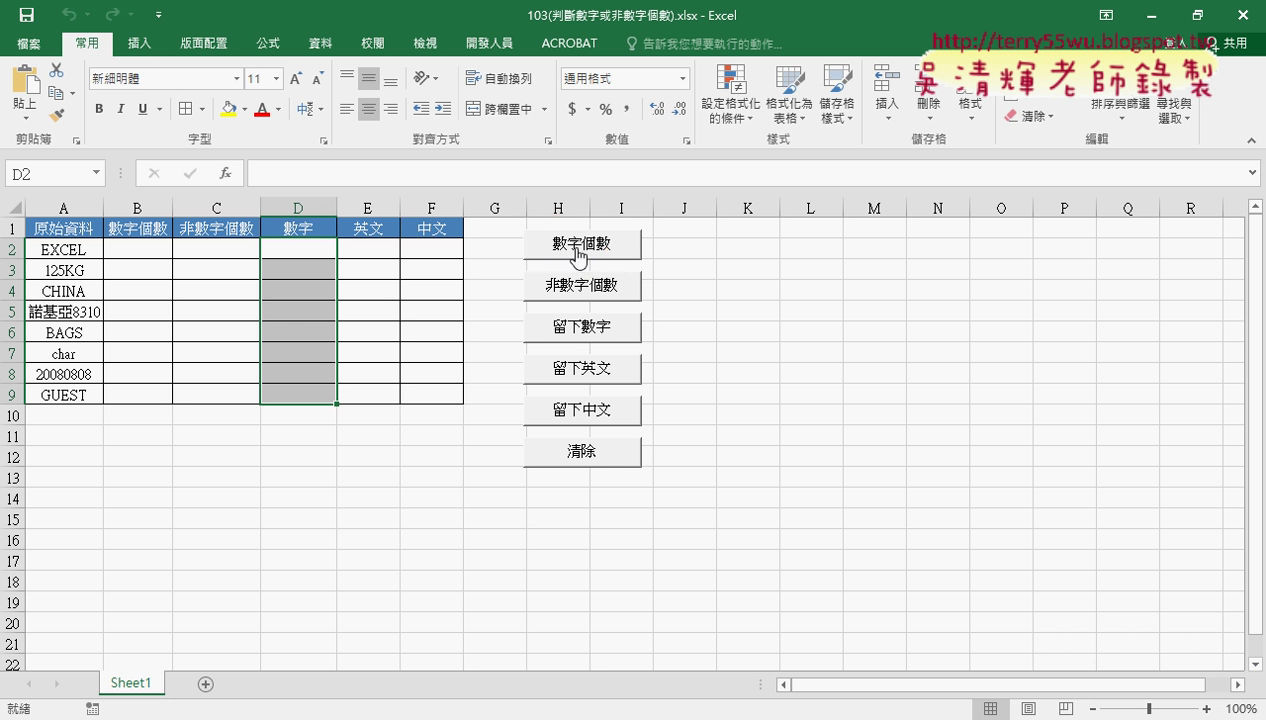
pyautogui.click(489, 43)
# In the VBA editor, reduce Module1 to the 數字個數 Sub and place a copy below it.
pyautogui.click(40, 95)
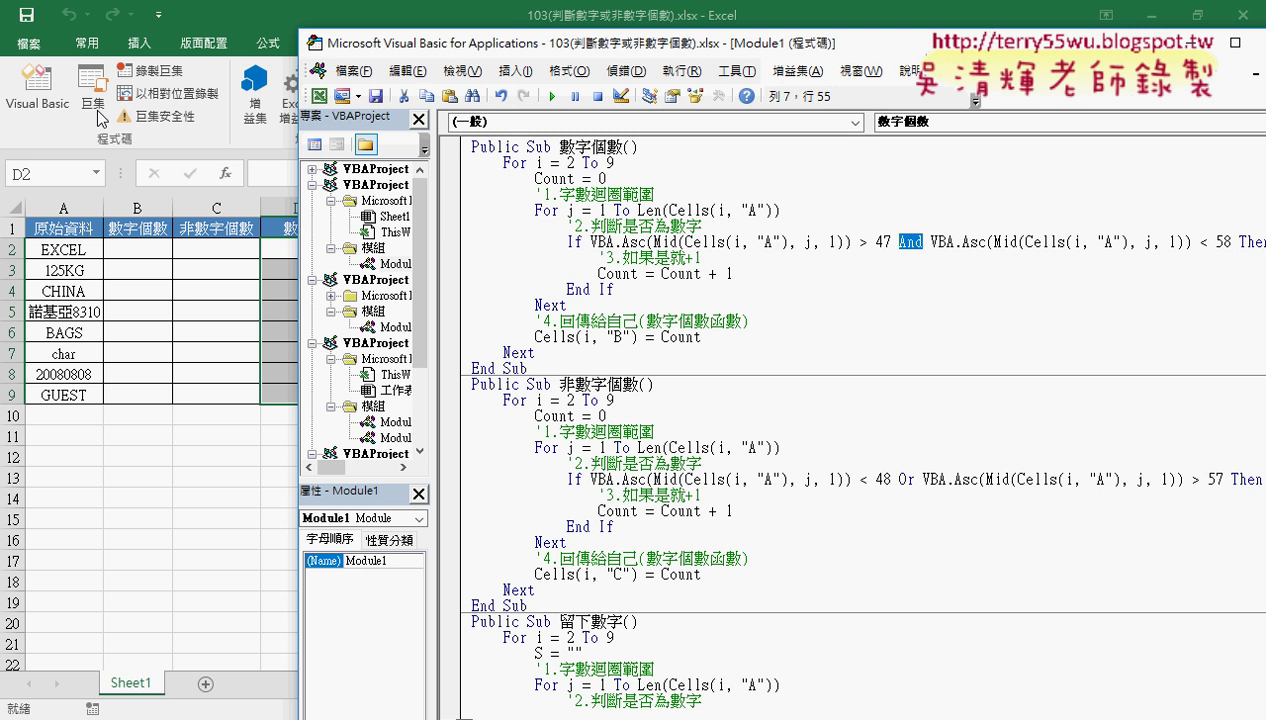
pyautogui.hotkey('ctrl', 'a')
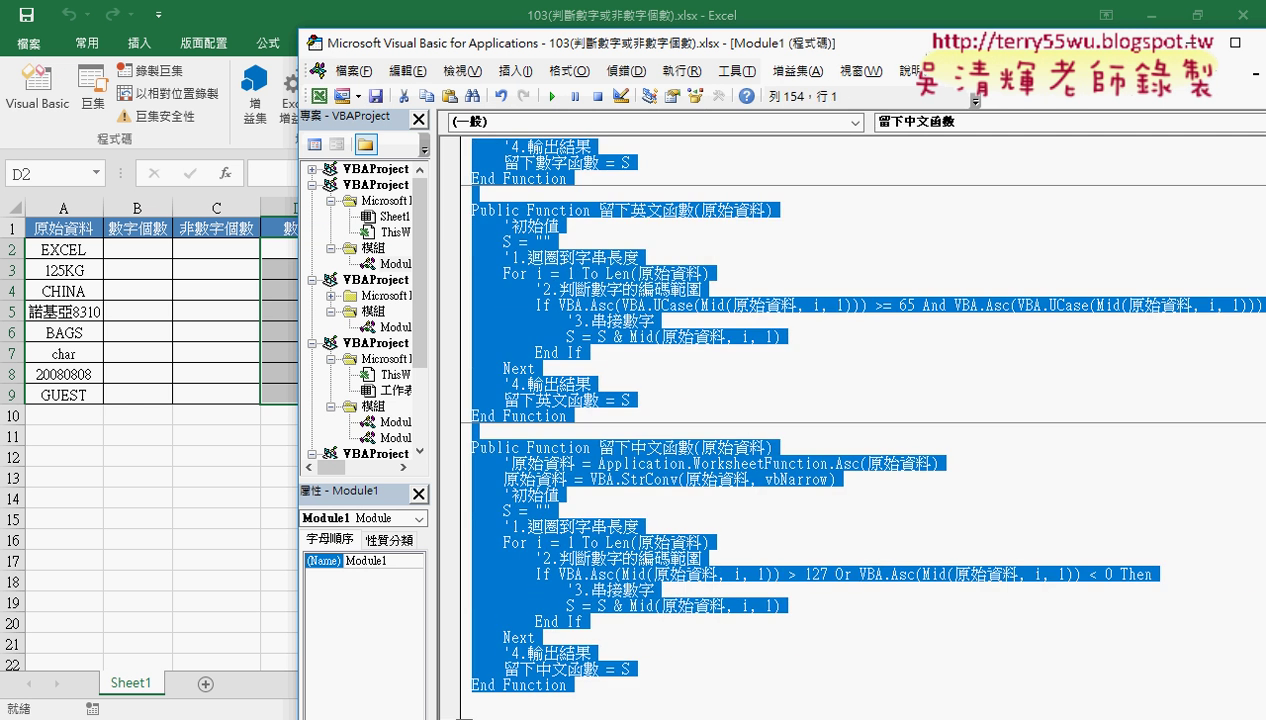
pyautogui.hotkey('ctrl', 'v')
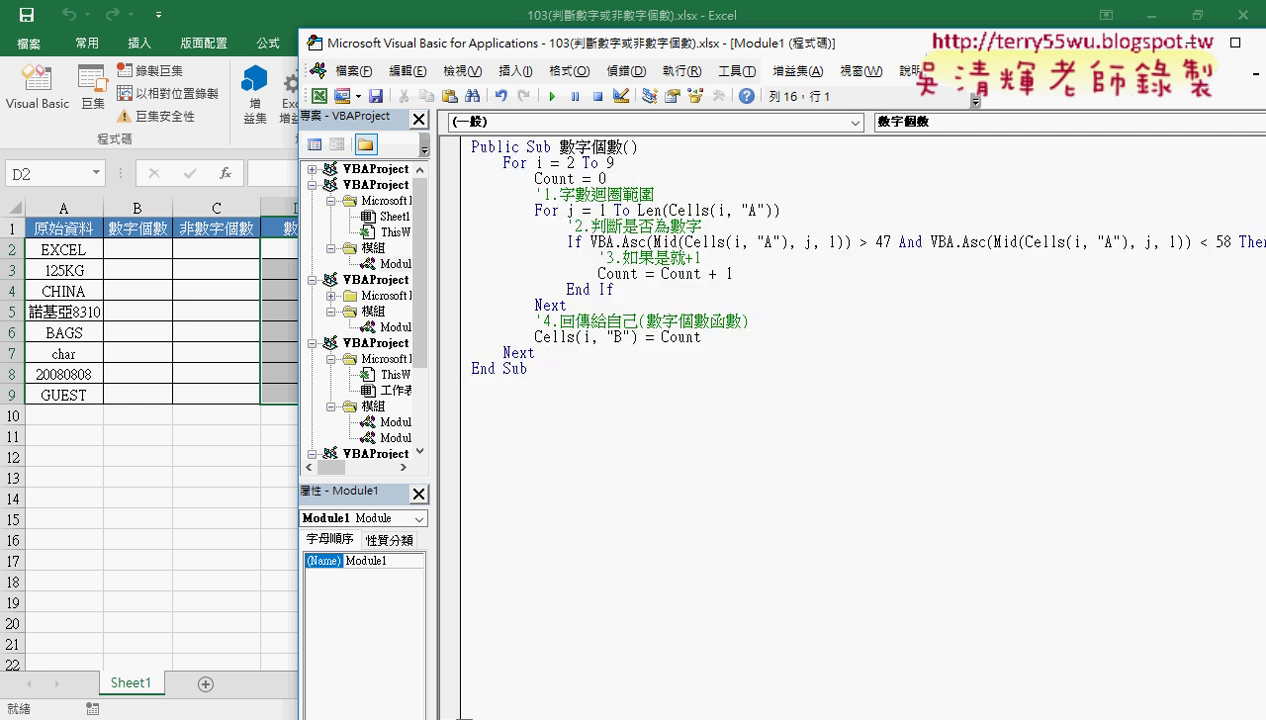
pyautogui.moveTo(528, 383); pyautogui.dragTo(472, 147)
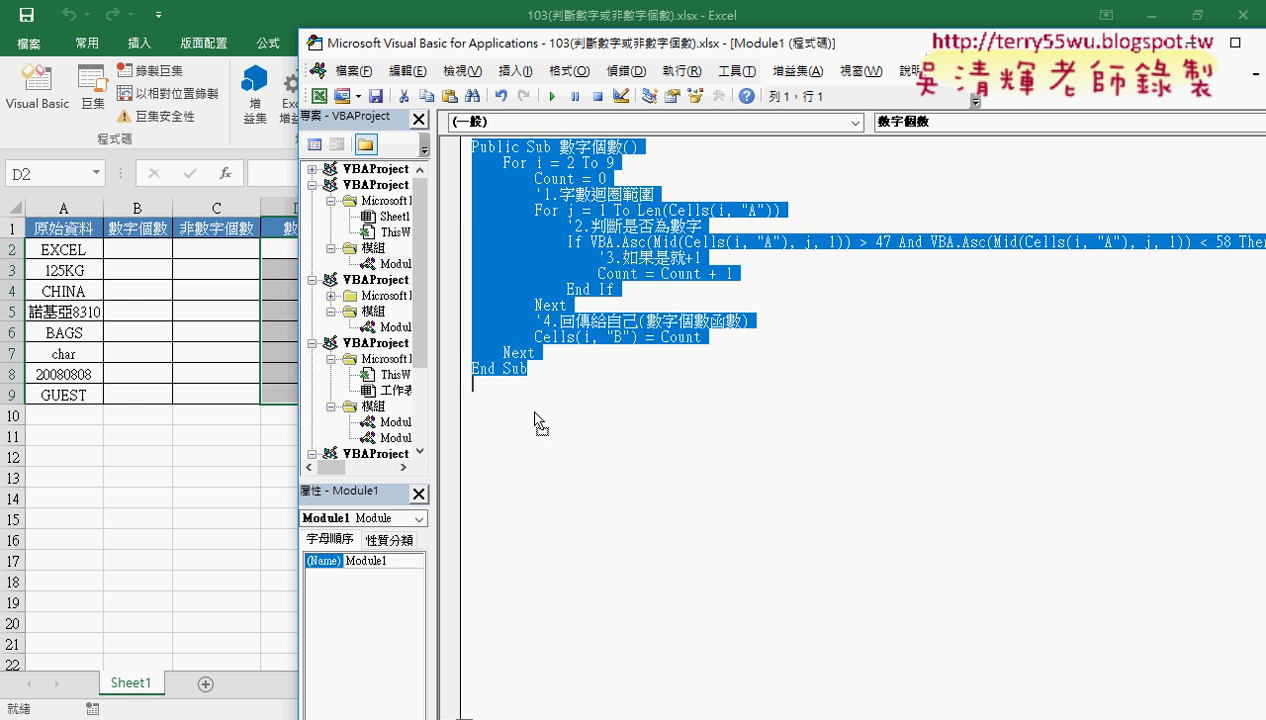
pyautogui.moveTo(535, 413); pyautogui.dragTo(520, 487)
pyautogui.click(558, 384)
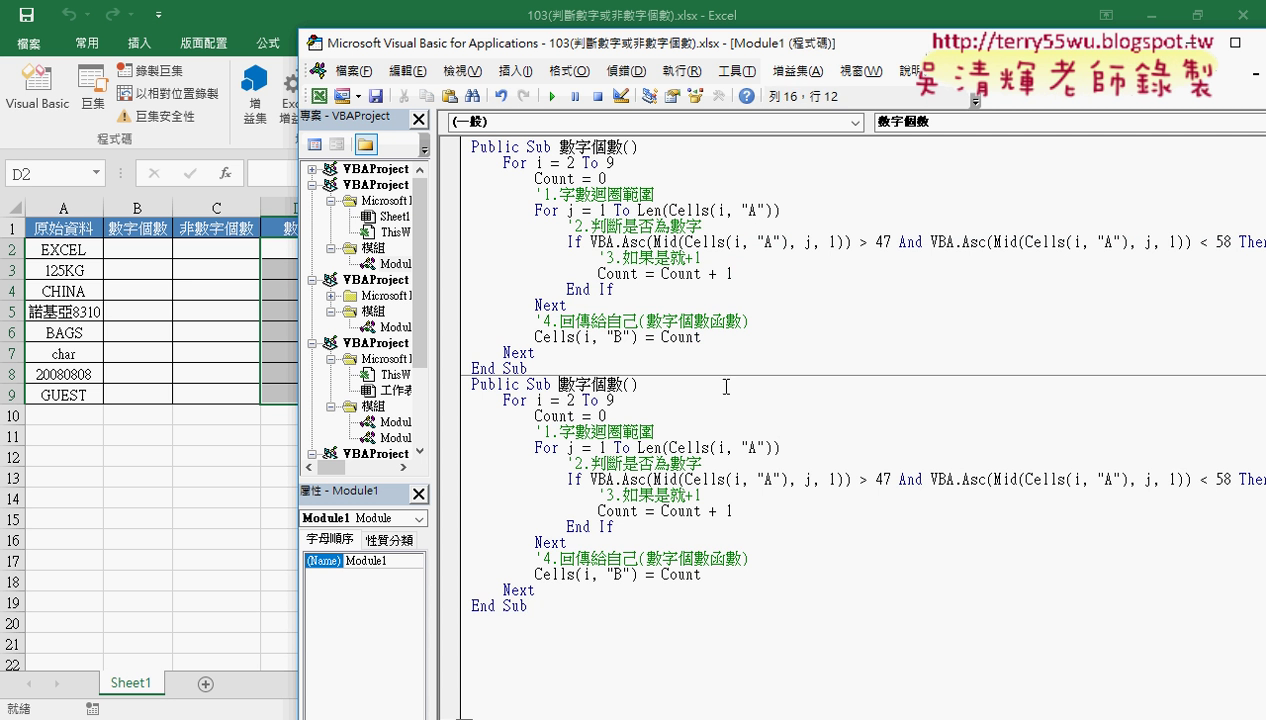
# Rename the copied procedure to 非數字個數, then return to the Google Docs notes.
pyautogui.press('Delete')
pyautogui.press('Delete')
pyautogui.write('ㄈㄟ')
pyautogui.press('space')
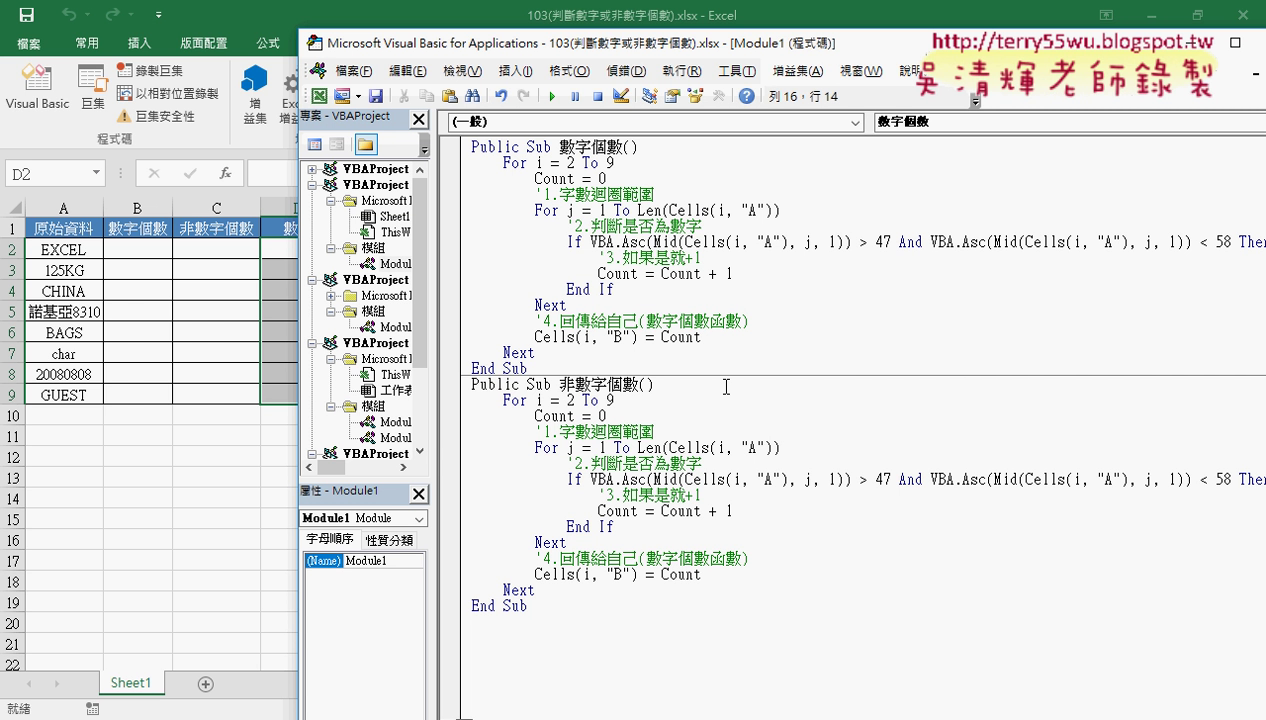
pyautogui.click(860, 476)
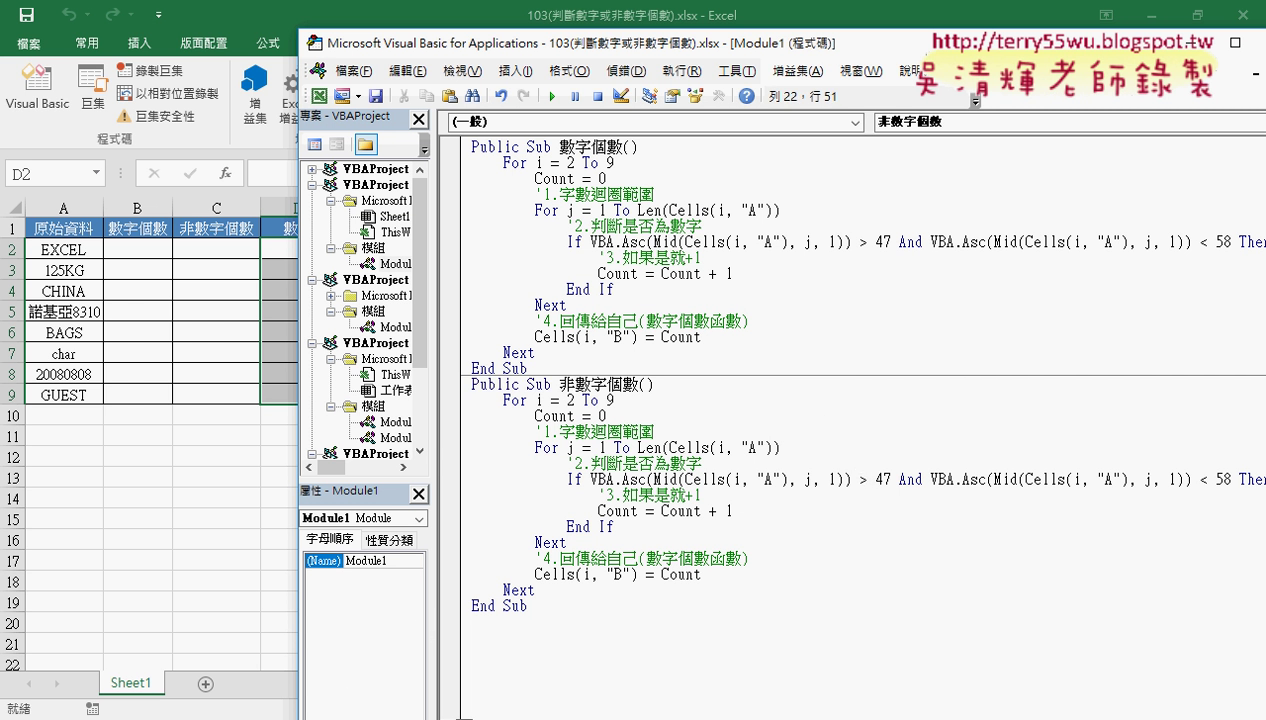
pyautogui.click(218, 655)
# Scroll up to the ASCII code table and circle codes 47 and 58 in red.
pyautogui.scroll(3, 569, 519)
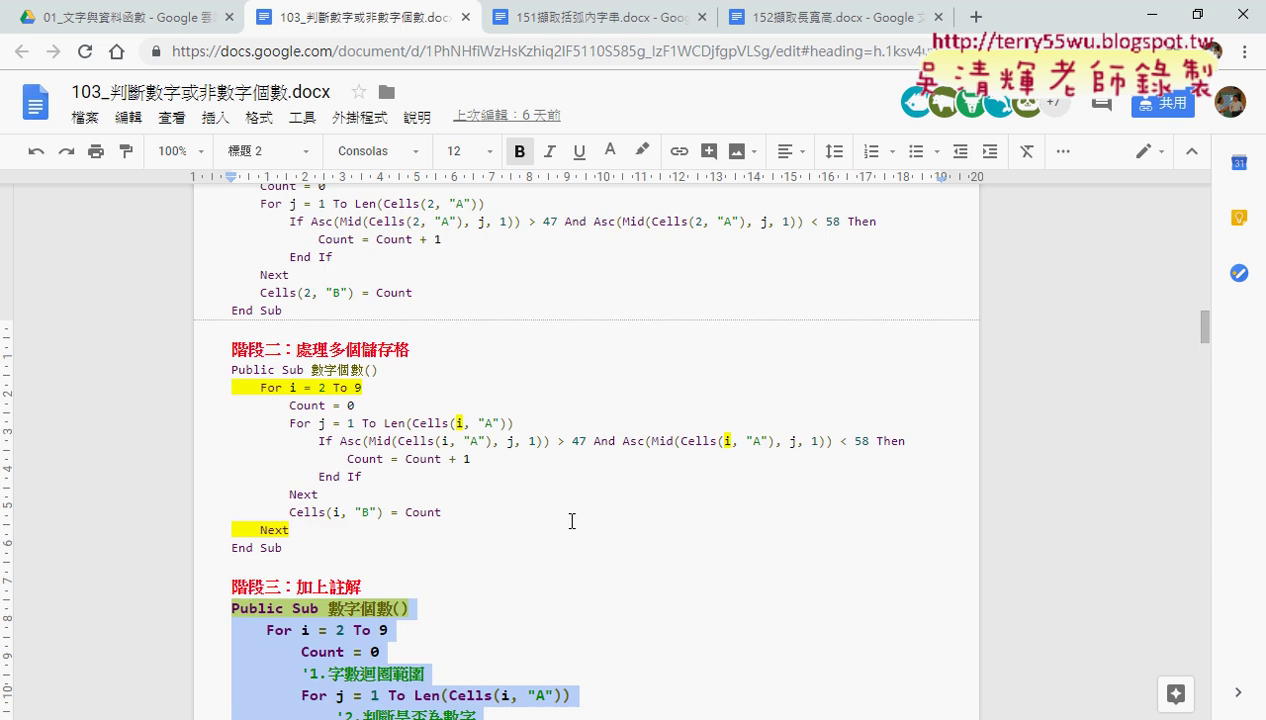
pyautogui.scroll(3, 569, 519)
pyautogui.scroll(4, 569, 519)
pyautogui.scroll(2, 569, 519)
pyautogui.scroll(3, 569, 519)
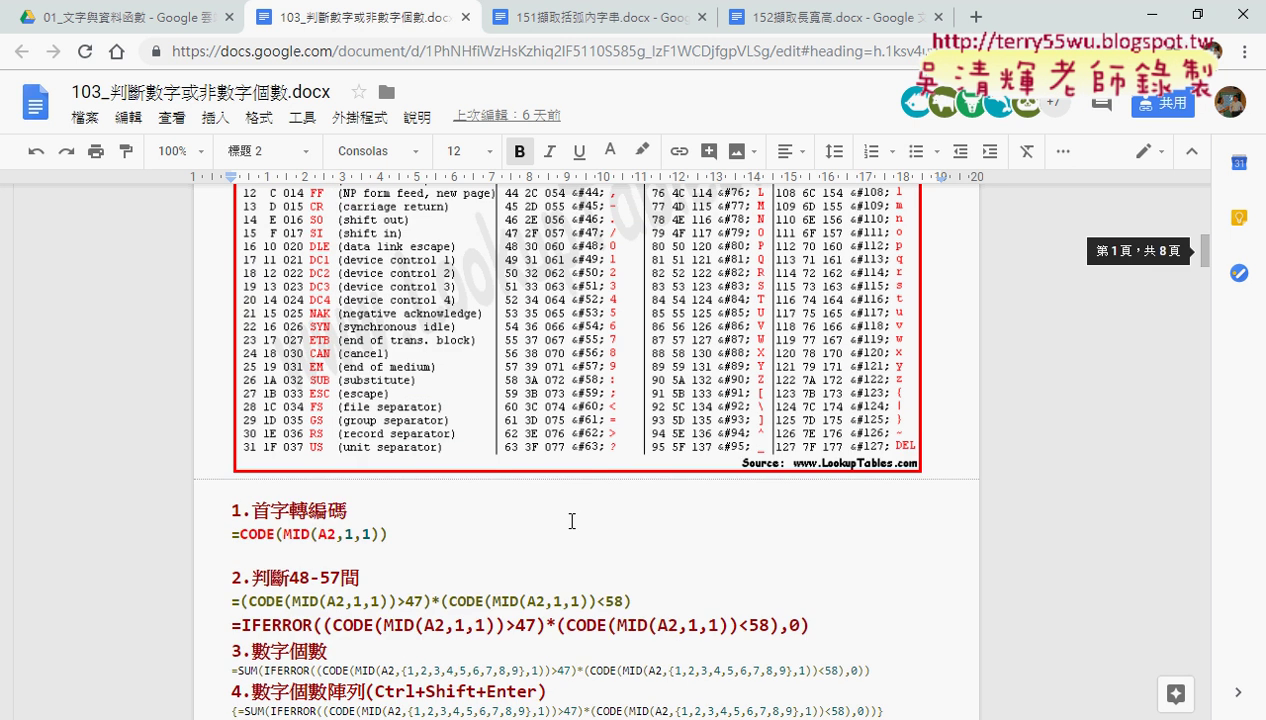
pyautogui.scroll(1, 569, 519)
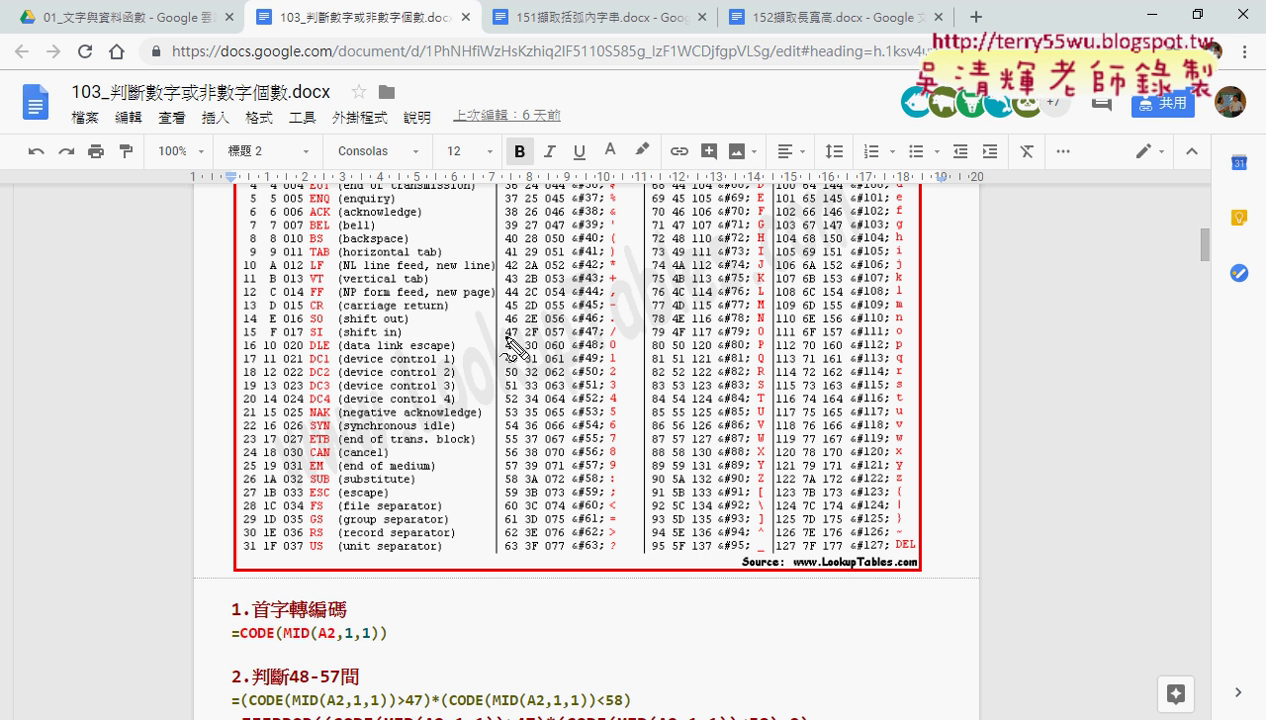
pyautogui.moveTo(509, 341)
pyautogui.mouseDown()
pyautogui.moveTo(497, 392)
pyautogui.moveTo(515, 390)
pyautogui.mouseUp()
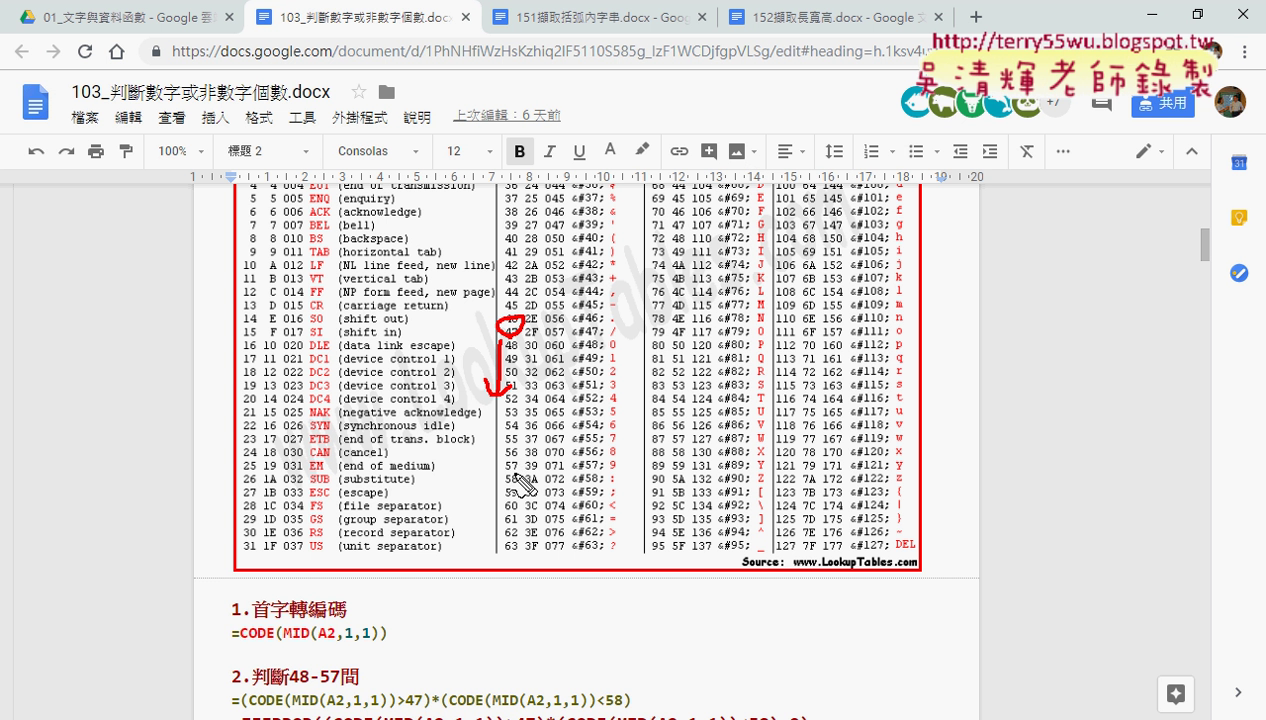
pyautogui.moveTo(516, 480)
pyautogui.mouseDown()
pyautogui.moveTo(476, 384)
pyautogui.moveTo(483, 412)
pyautogui.mouseUp()
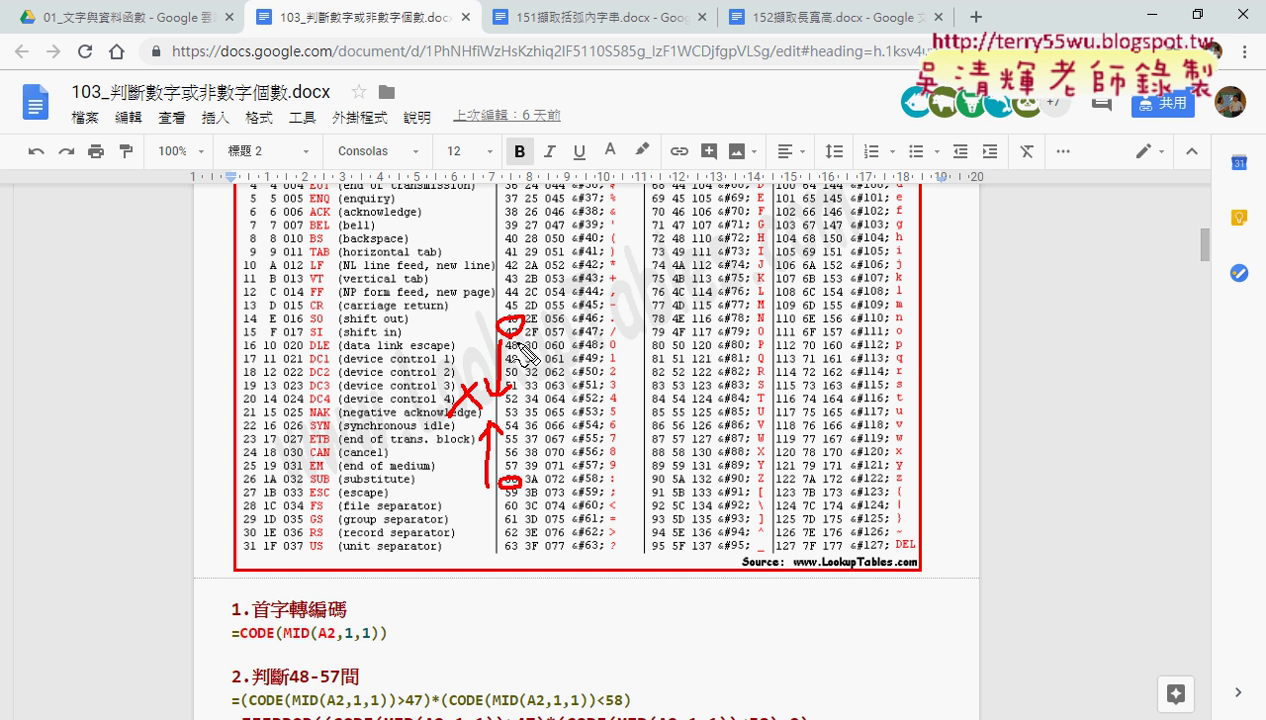
# Draw red boundary lines and an arrow around the digit range, and mark code 85.
pyautogui.moveTo(525, 340); pyautogui.dragTo(432, 340)
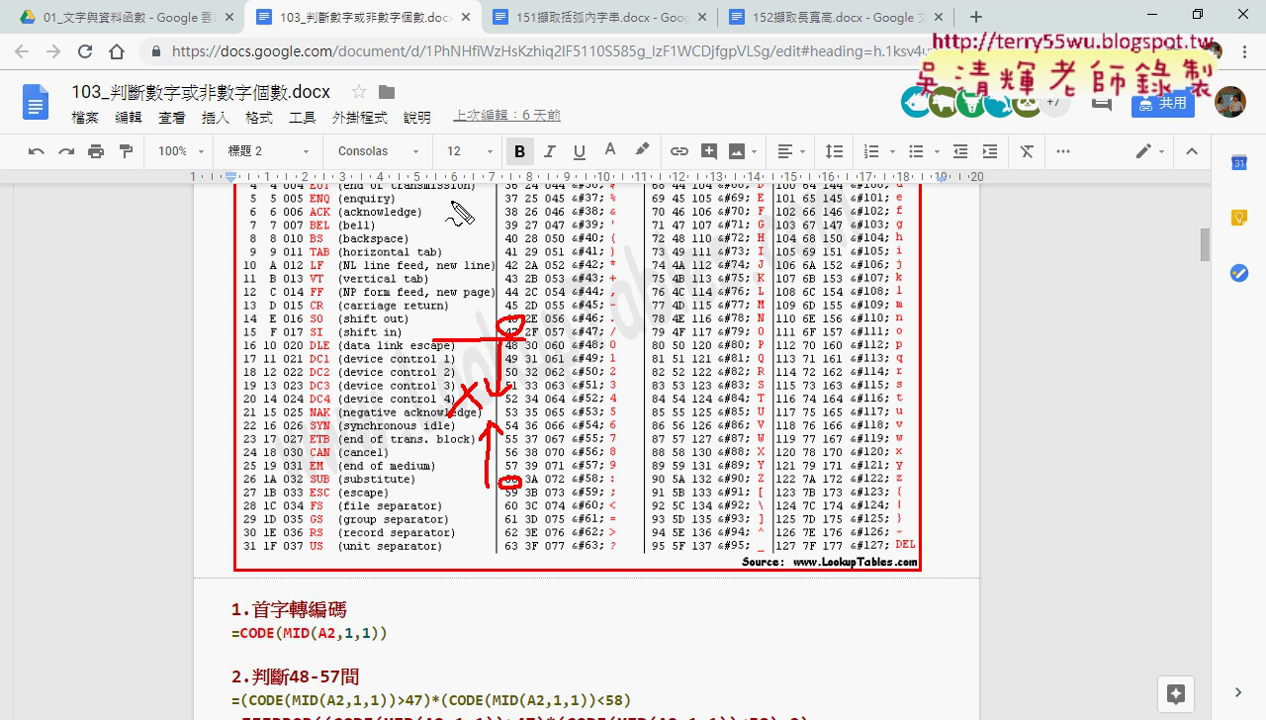
pyautogui.moveTo(467, 340)
pyautogui.mouseDown()
pyautogui.moveTo(467, 213)
pyautogui.moveTo(430, 250)
pyautogui.mouseUp()
pyautogui.moveTo(462, 212); pyautogui.dragTo(505, 250)
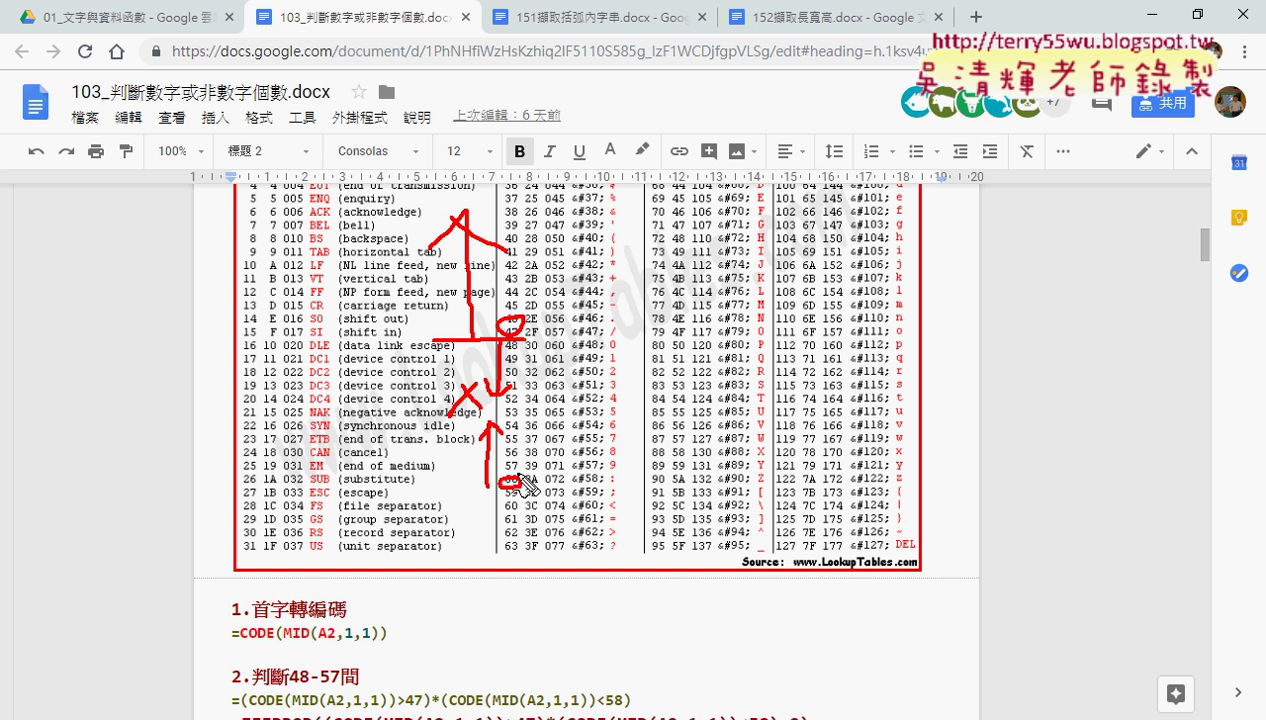
pyautogui.moveTo(520, 468)
pyautogui.mouseDown()
pyautogui.moveTo(407, 468)
pyautogui.moveTo(456, 575)
pyautogui.moveTo(484, 566)
pyautogui.mouseUp()
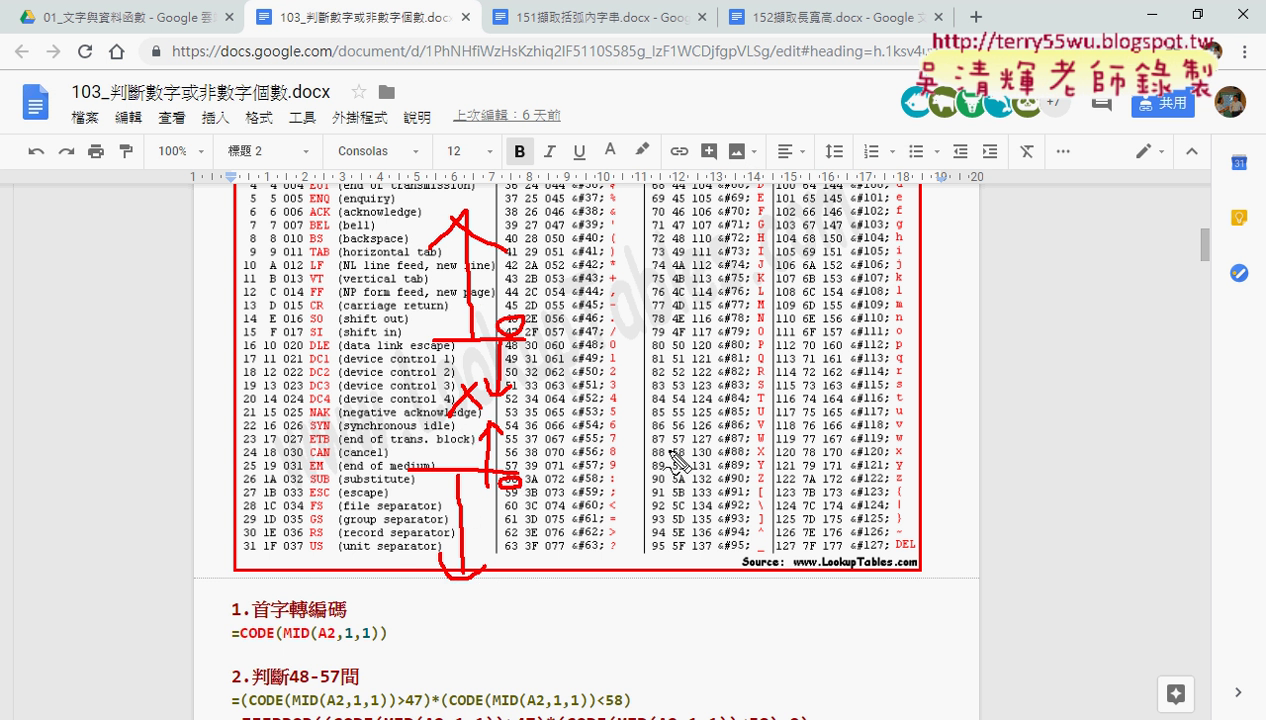
pyautogui.moveTo(664, 404)
pyautogui.mouseDown()
pyautogui.moveTo(676, 425)
pyautogui.moveTo(664, 404)
pyautogui.moveTo(724, 404)
pyautogui.mouseUp()
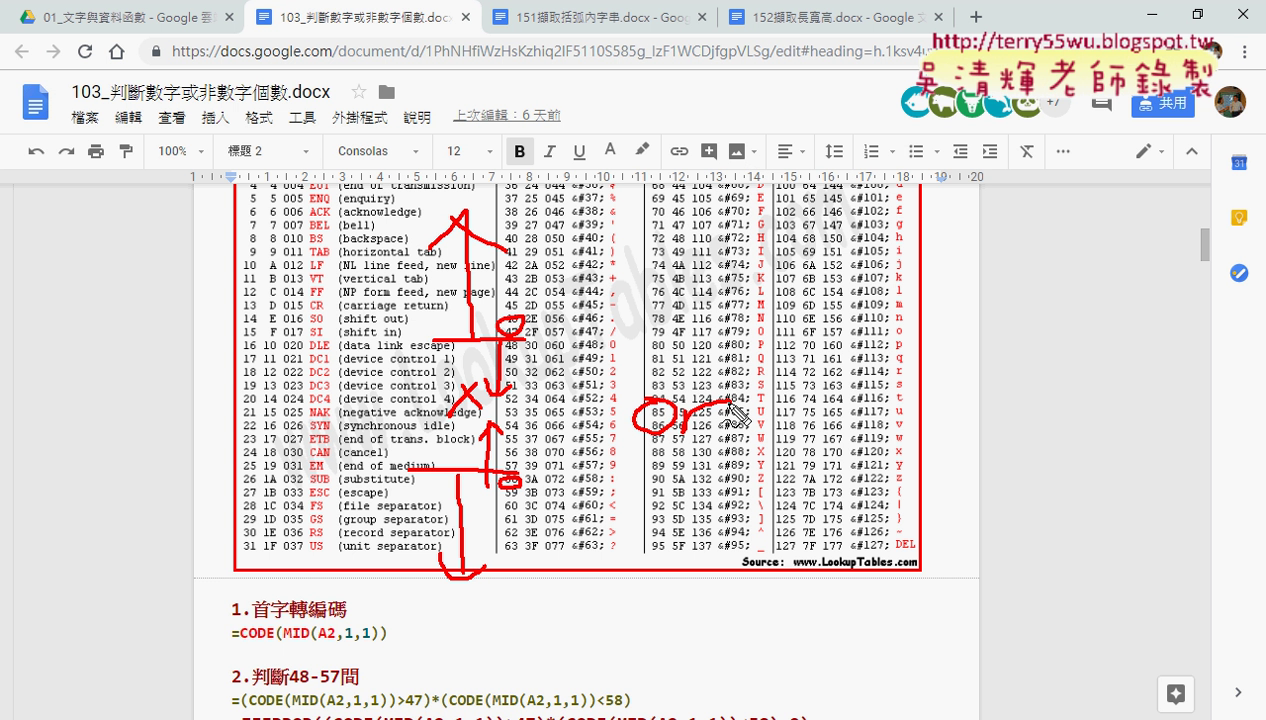
# Erase the red pen marks and bring the VBA editor back in front of Google Docs.
pyautogui.press('Escape')
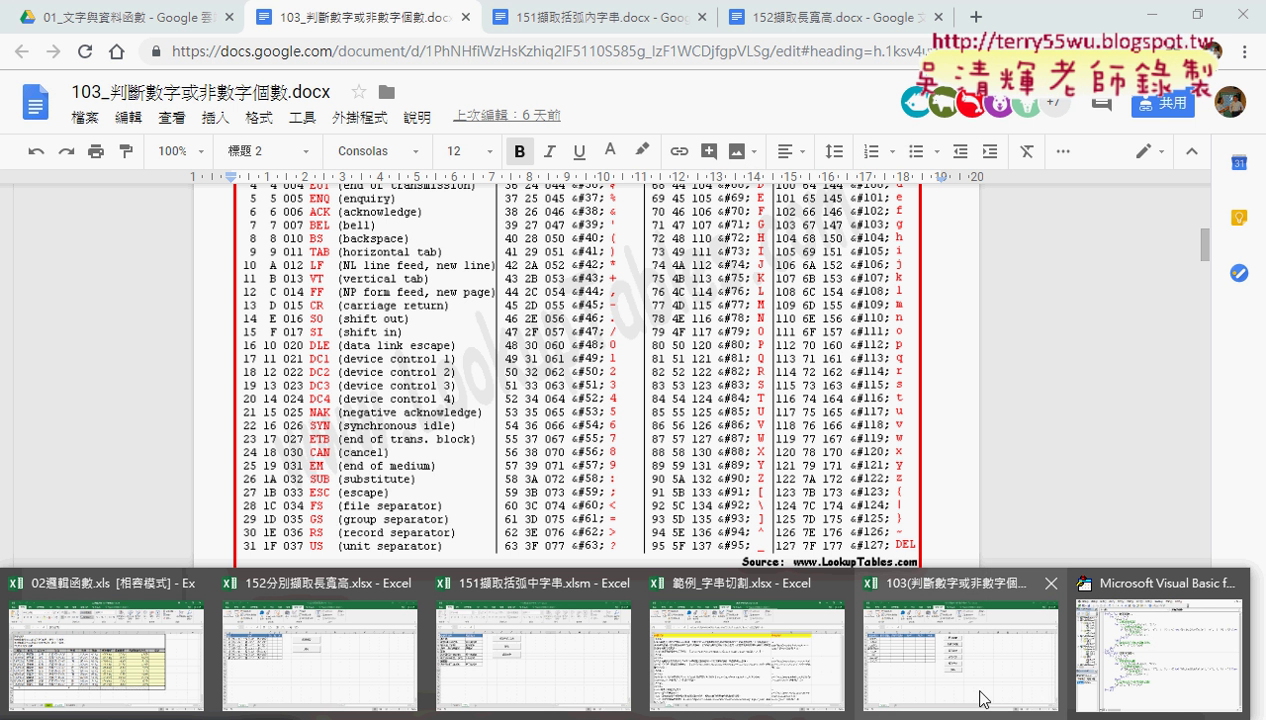
pyautogui.click(1093, 648)
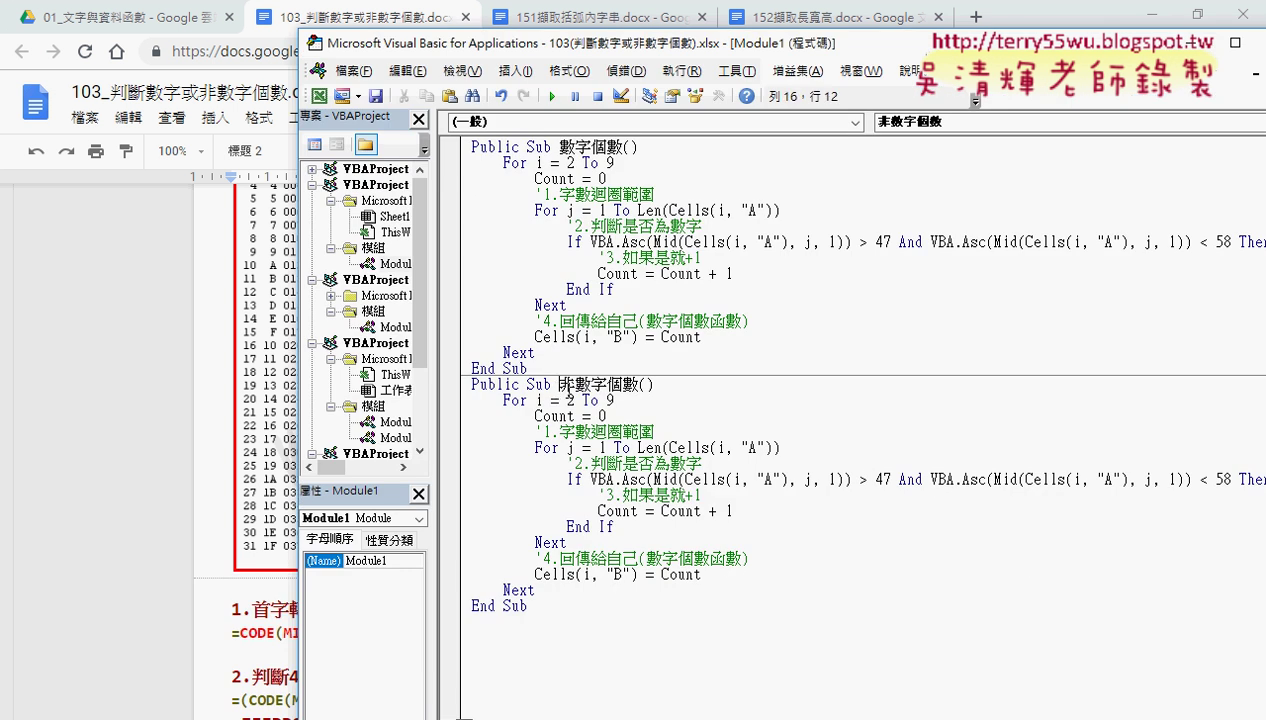
pyautogui.moveTo(558, 385); pyautogui.dragTo(575, 385)
# Rewrite the 非數字個數 test on line 22 as code <= 47 Or >= 58.
pyautogui.moveTo(600, 42); pyautogui.dragTo(343, 24)
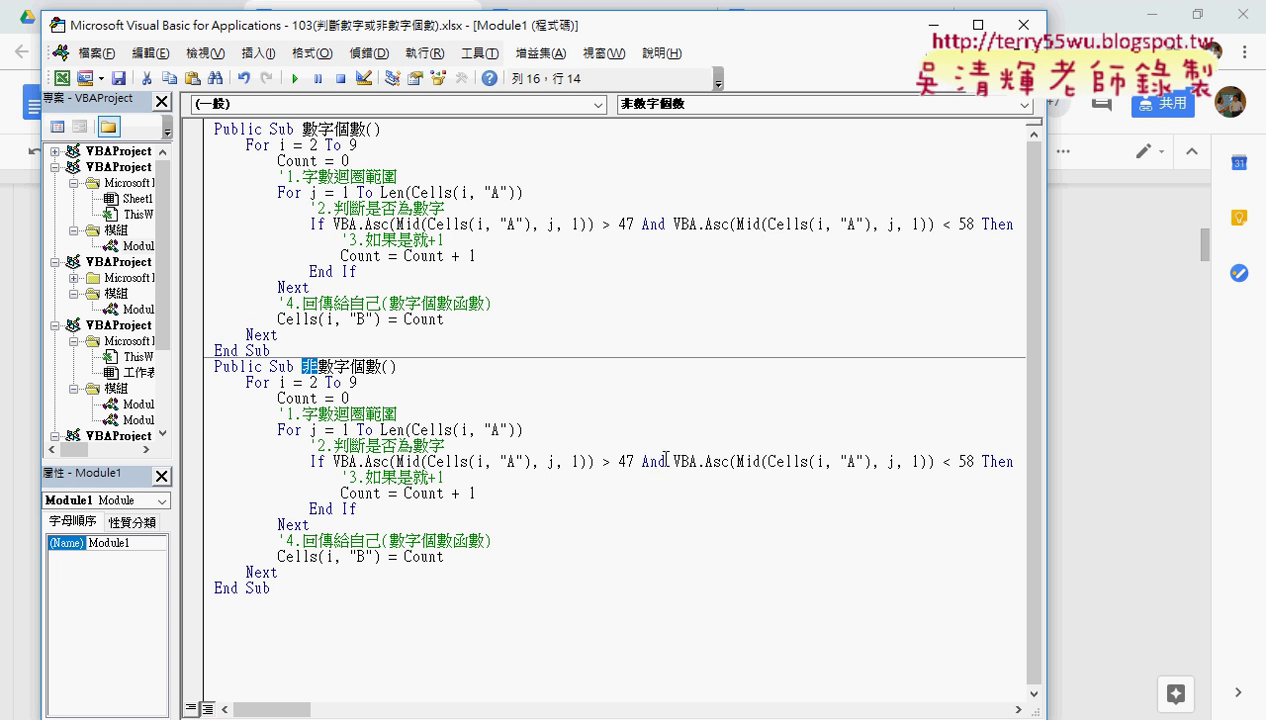
pyautogui.doubleClick(652, 463)
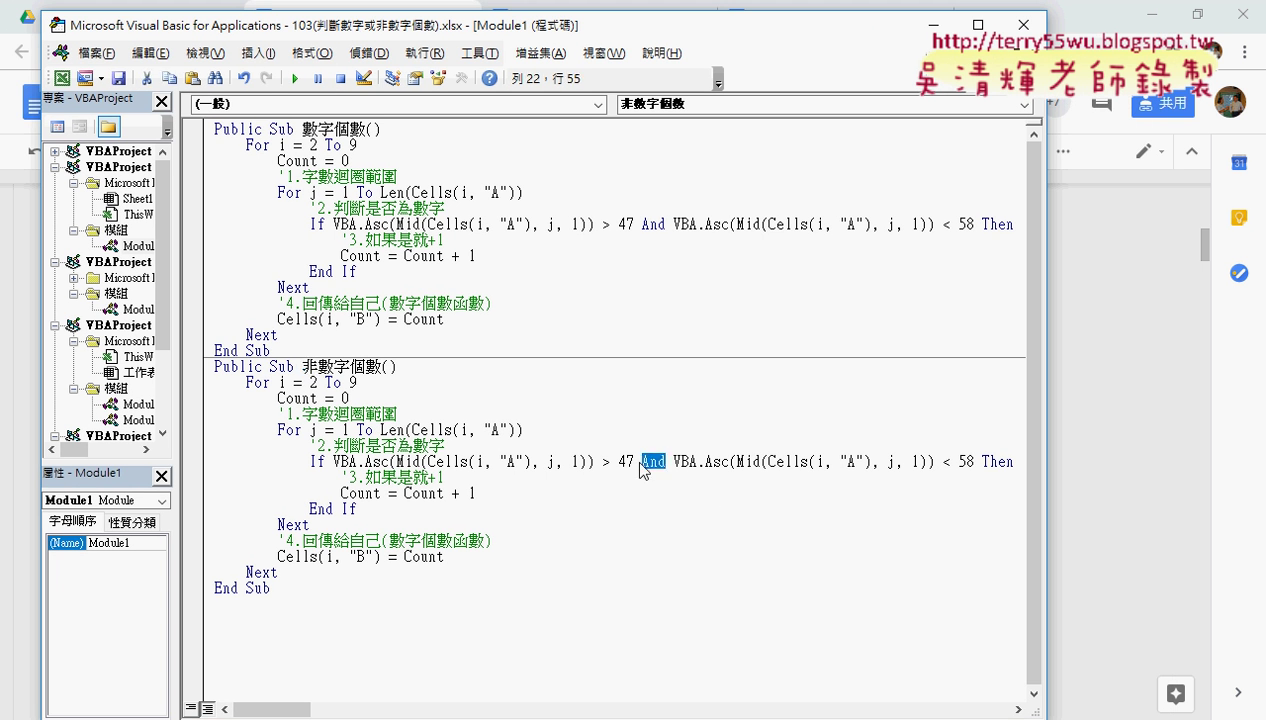
pyautogui.write('o')
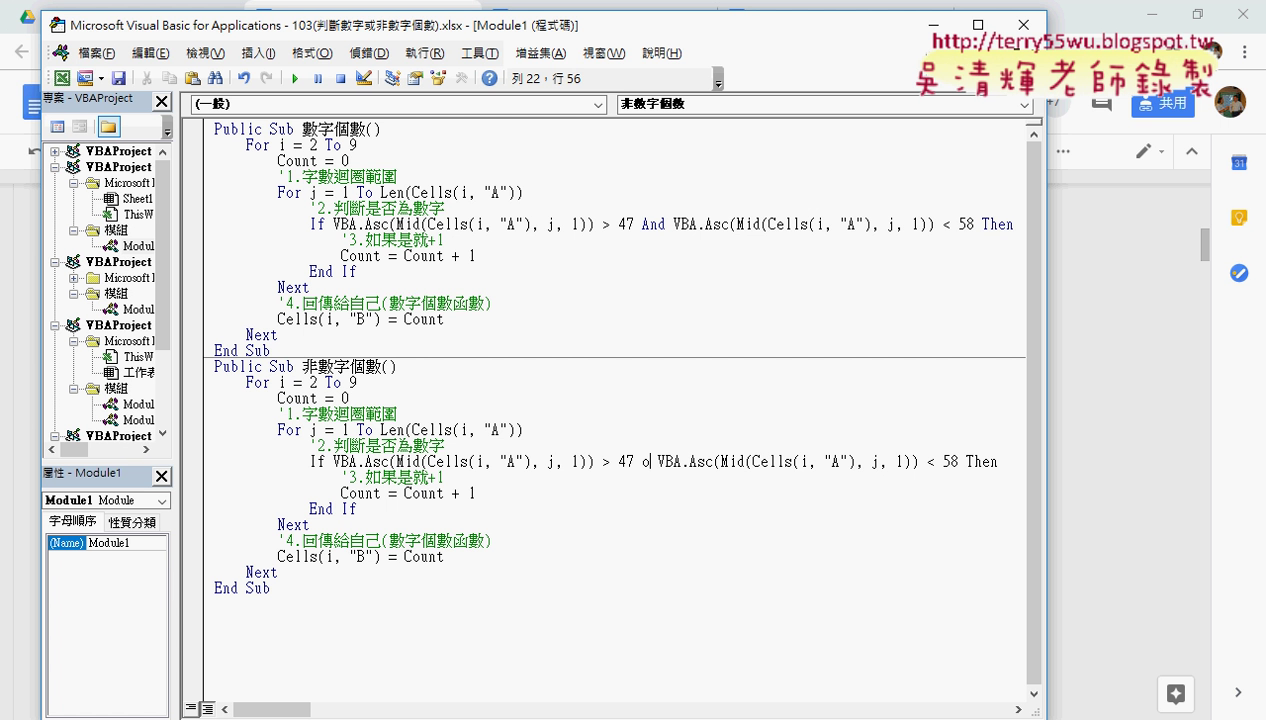
pyautogui.write('r')
pyautogui.click(597, 462)
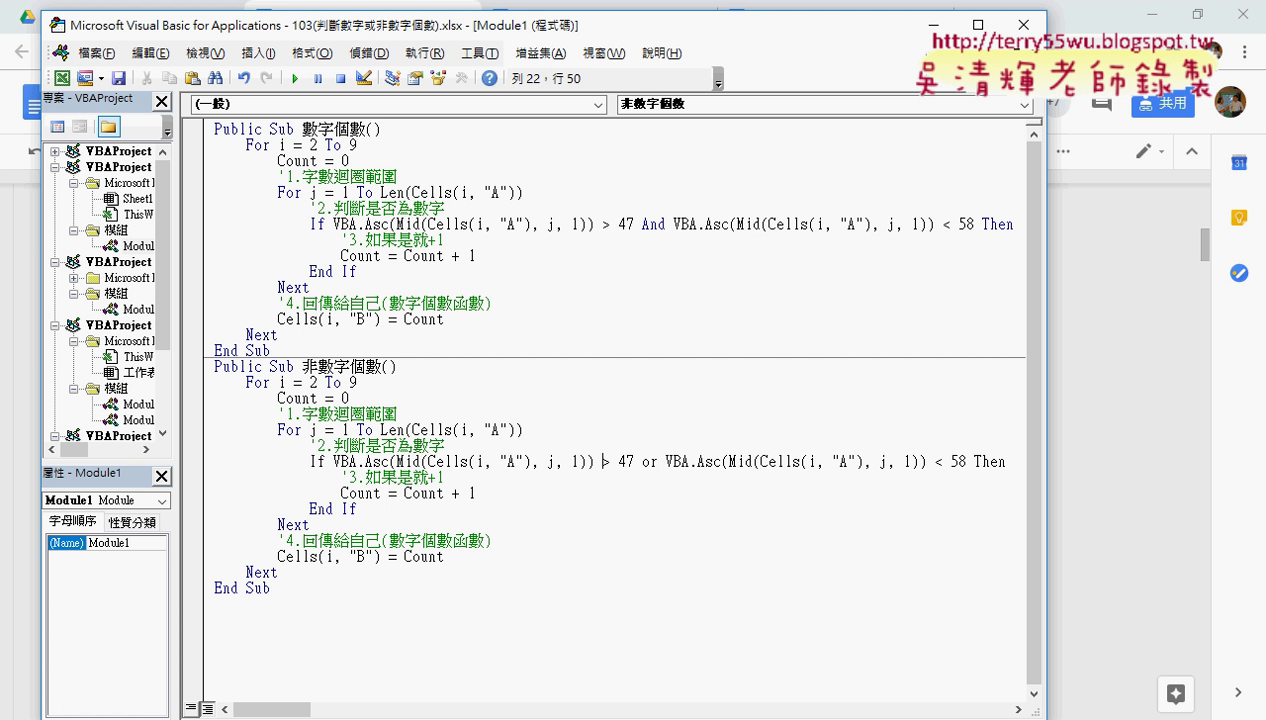
pyautogui.press('Delete')
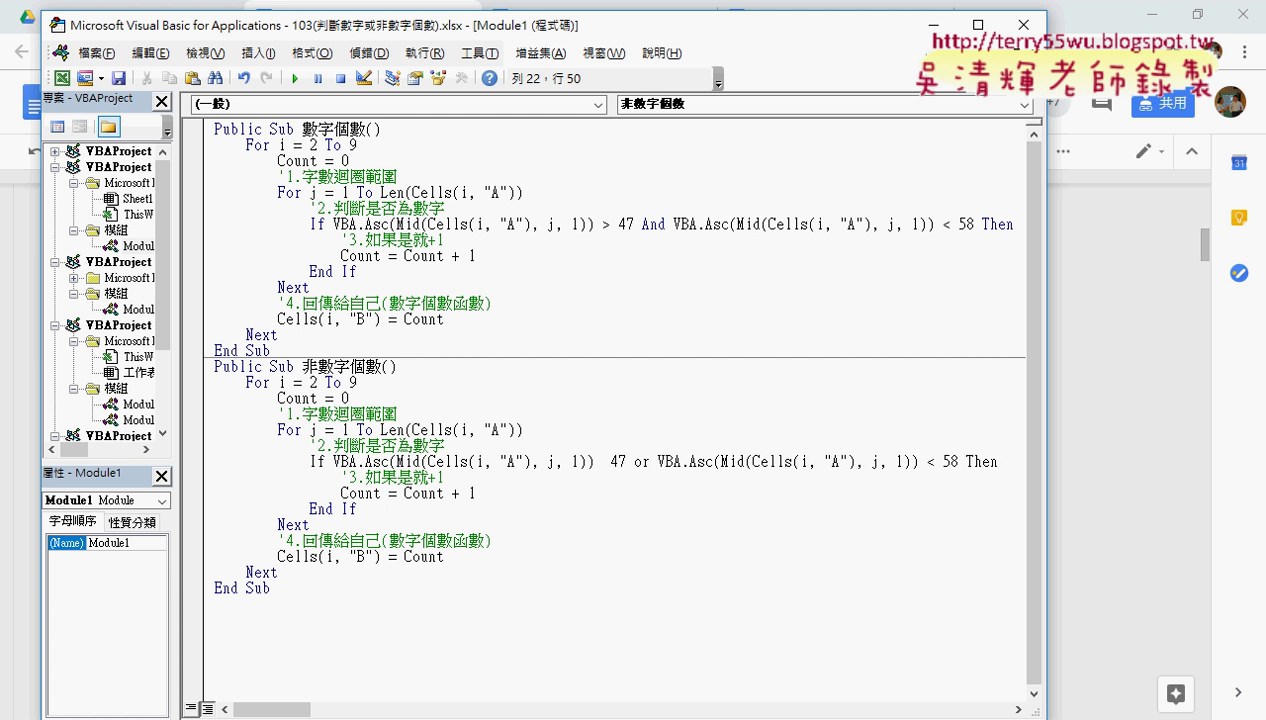
pyautogui.write('<=')
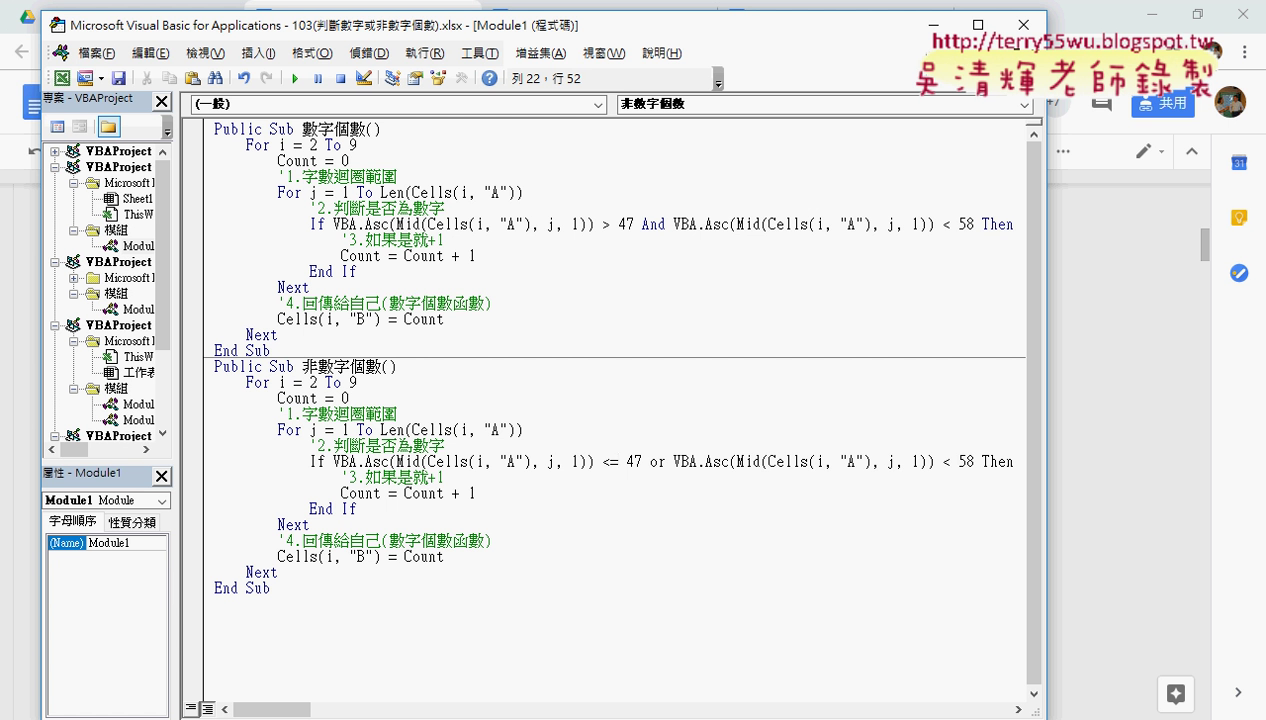
pyautogui.doubleClick(945, 462)
pyautogui.write('>')
pyautogui.write('=')
pyautogui.moveTo(497, 38); pyautogui.dragTo(697, 38)
pyautogui.moveTo(1035, 28)
pyautogui.mouseDown()
pyautogui.moveTo(990, 35)
pyautogui.moveTo(984, 53)
pyautogui.mouseUp()
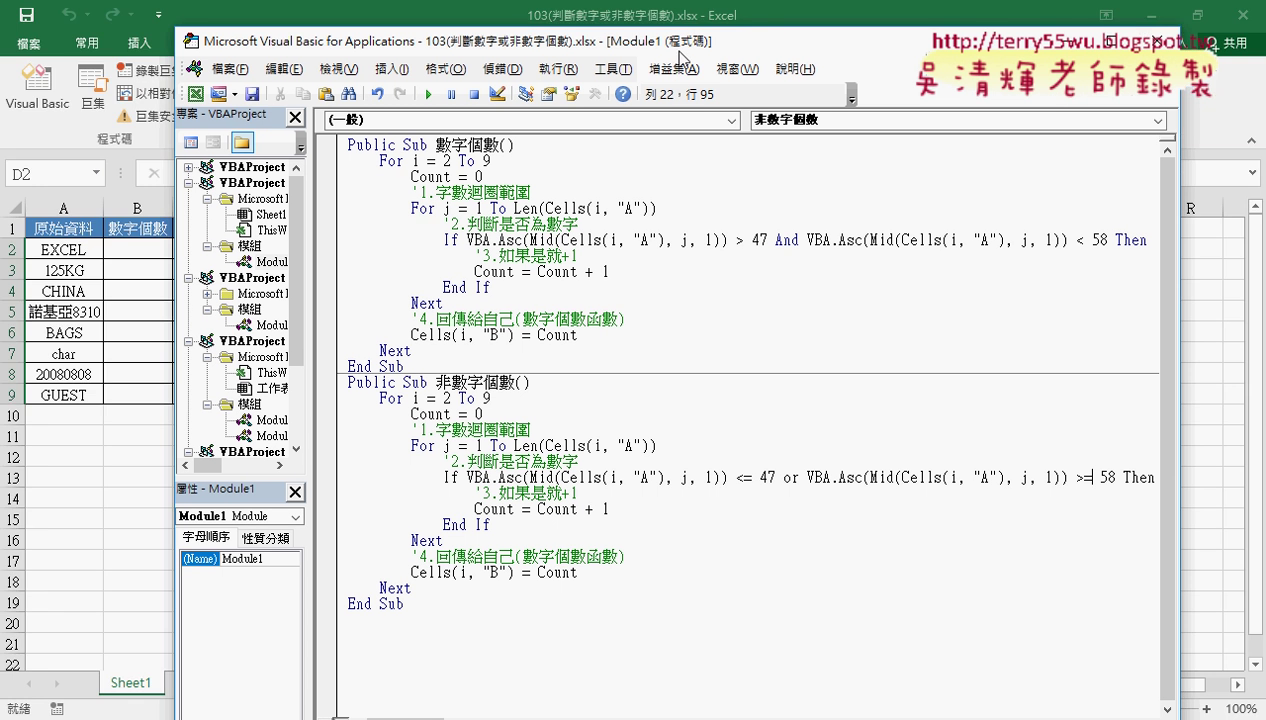
# Change the 非數字個數 output from Cells(i, "B") to Cells(i, "C").
pyautogui.moveTo(680, 57); pyautogui.dragTo(828, 57)
pyautogui.moveTo(170, 263); pyautogui.dragTo(145, 243)
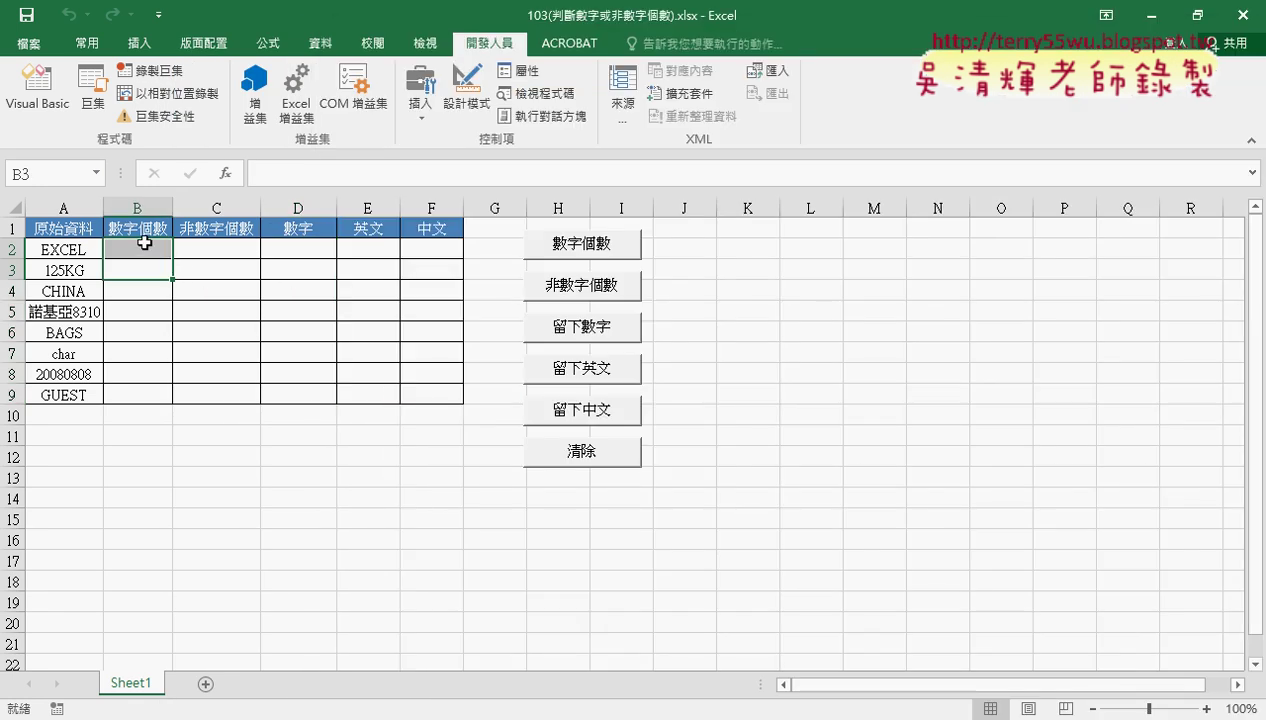
pyautogui.hotkey('alt', 'Tab')
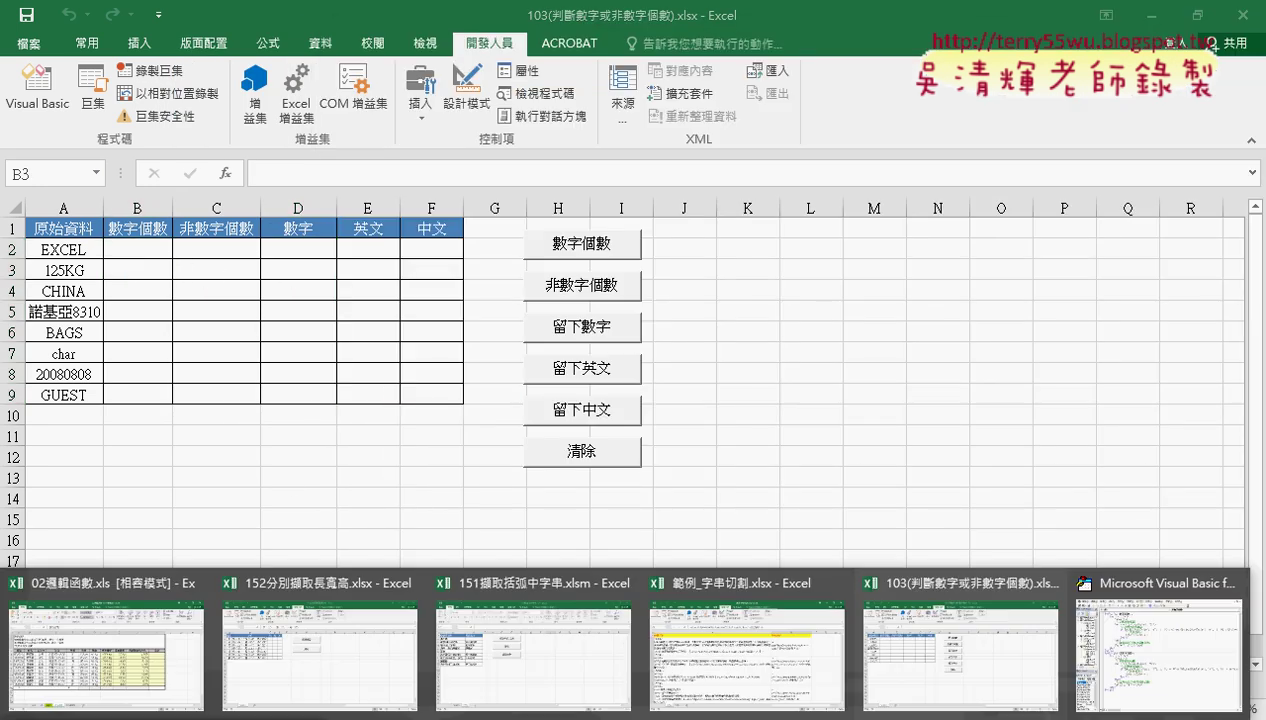
pyautogui.hotkey('alt', 'Tab')
pyautogui.hotkey('alt', 'Tab')
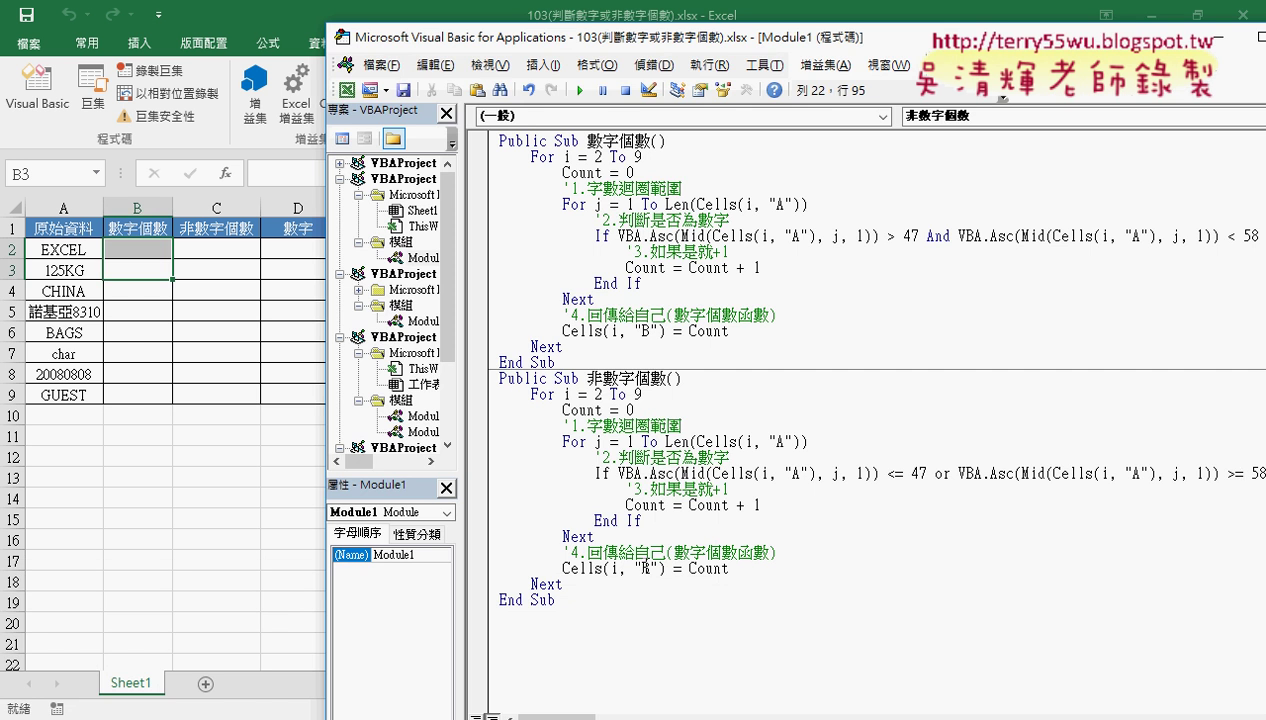
pyautogui.doubleClick(644, 567)
pyautogui.write('B')
pyautogui.doubleClick(645, 567)
pyautogui.write('C')
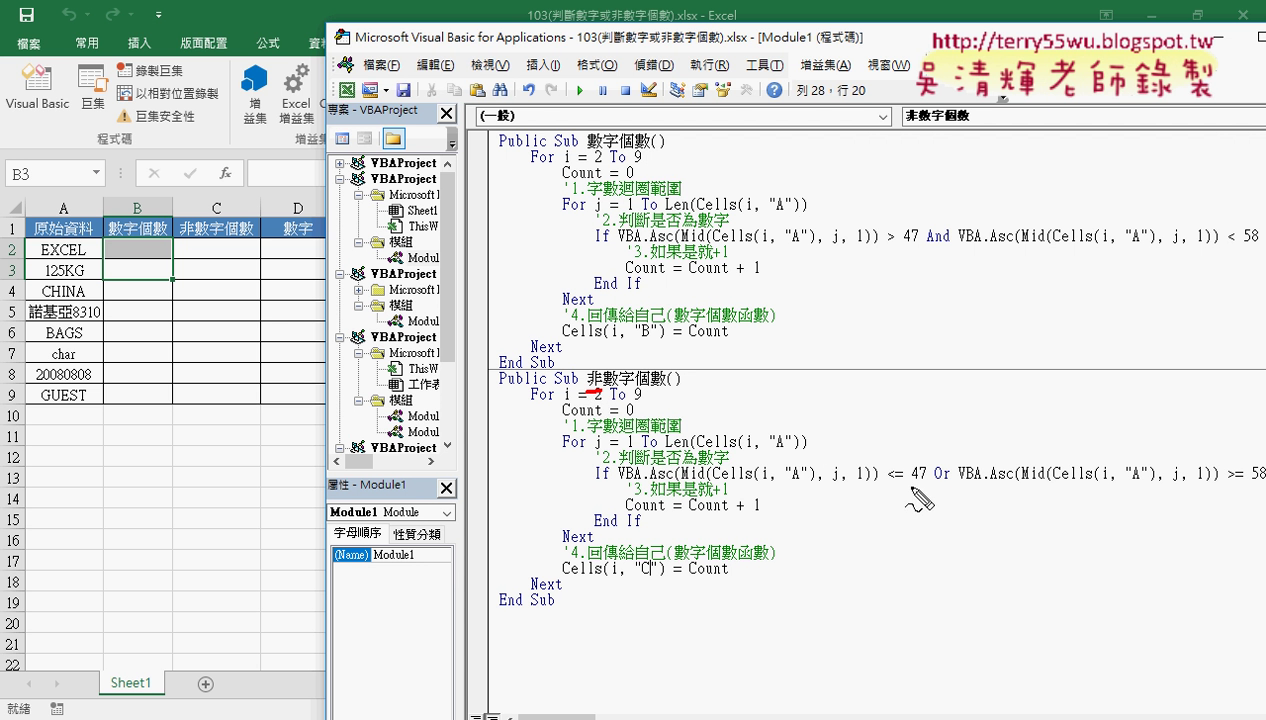
# Underline the Or, <=, >= and column C edits in red, then clear the marks.
pyautogui.moveTo(931, 490)
pyautogui.mouseDown()
pyautogui.moveTo(960, 489)
pyautogui.moveTo(885, 492)
pyautogui.mouseUp()
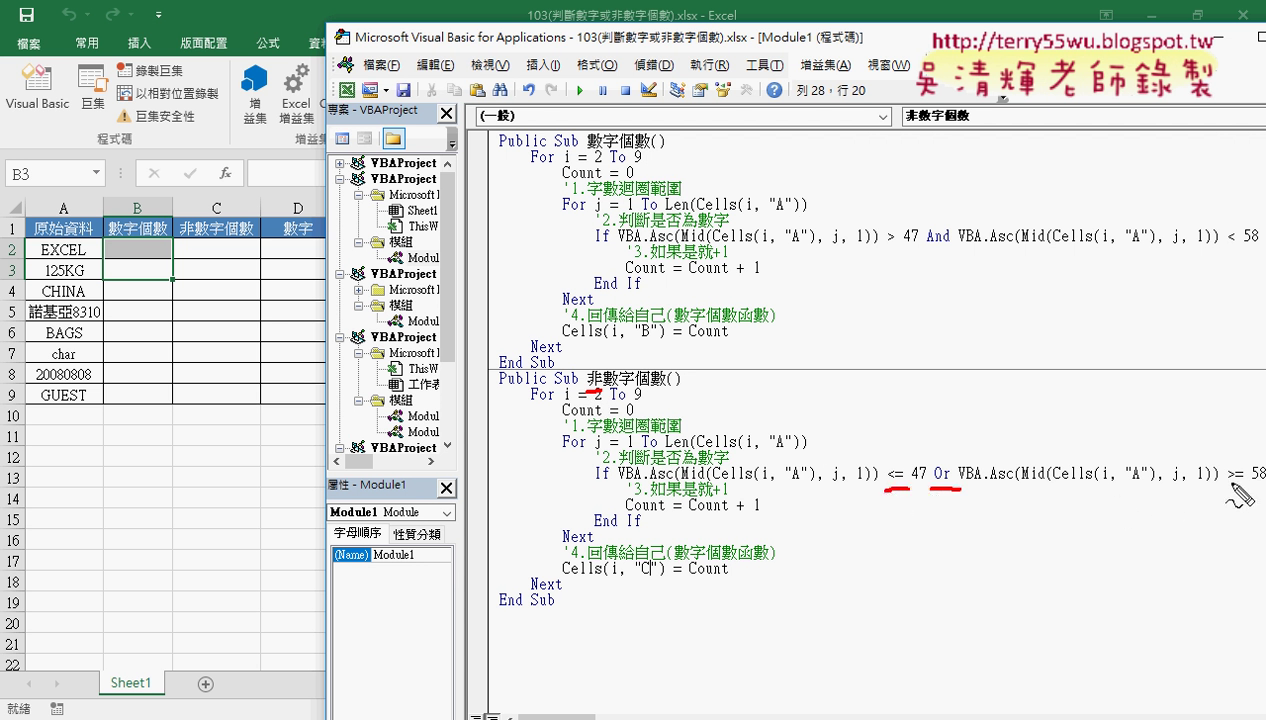
pyautogui.moveTo(1246, 489); pyautogui.dragTo(1216, 491)
pyautogui.moveTo(651, 580); pyautogui.dragTo(635, 581)
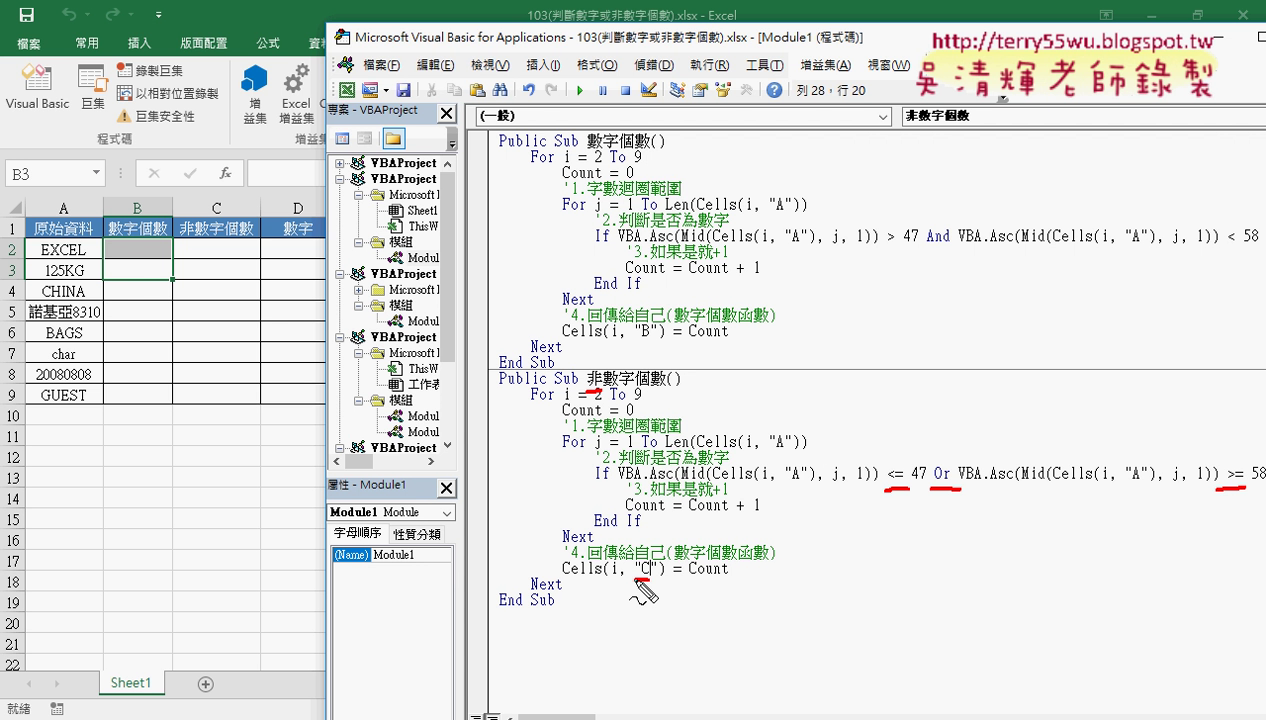
pyautogui.press('Escape')
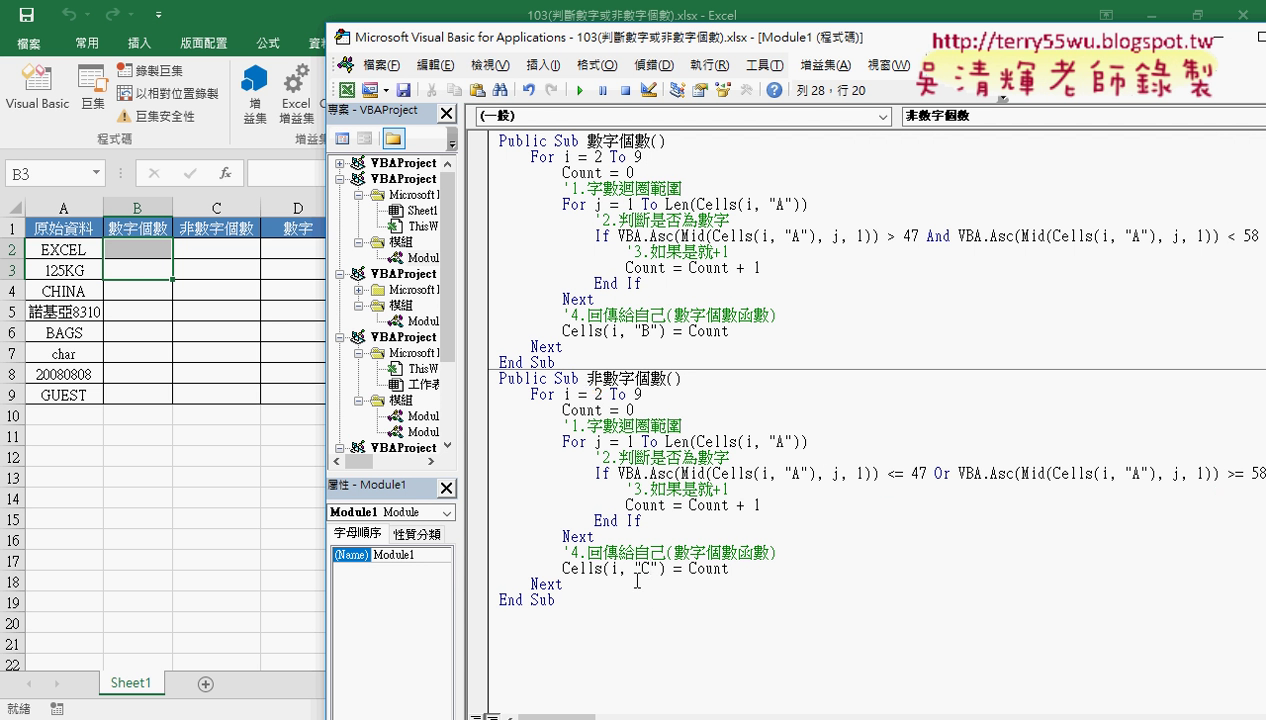
pyautogui.press('Up')
pyautogui.press('Up')
pyautogui.press('Up')
pyautogui.press('Up')
pyautogui.press('Up')
pyautogui.press('Up')
# Run 數字個數 and 非數字個數 to fill columns B and C, then uncover column D.
pyautogui.click(579, 90)
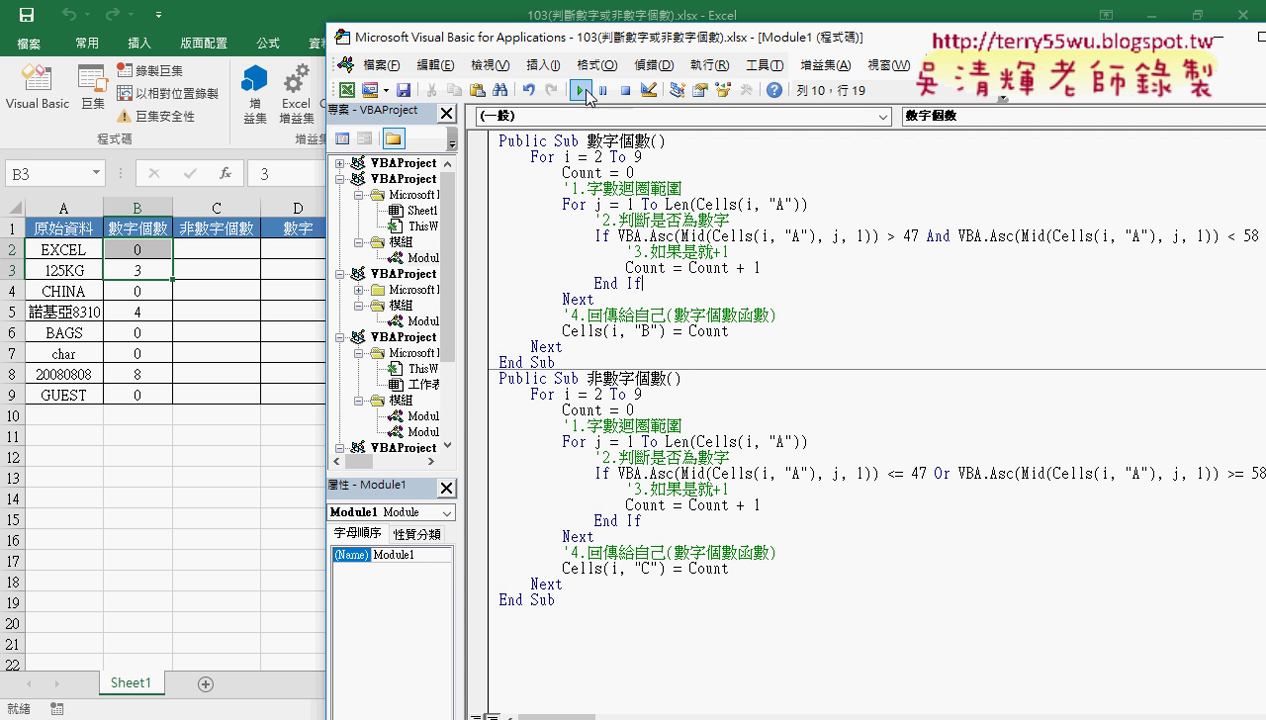
pyautogui.click(666, 489)
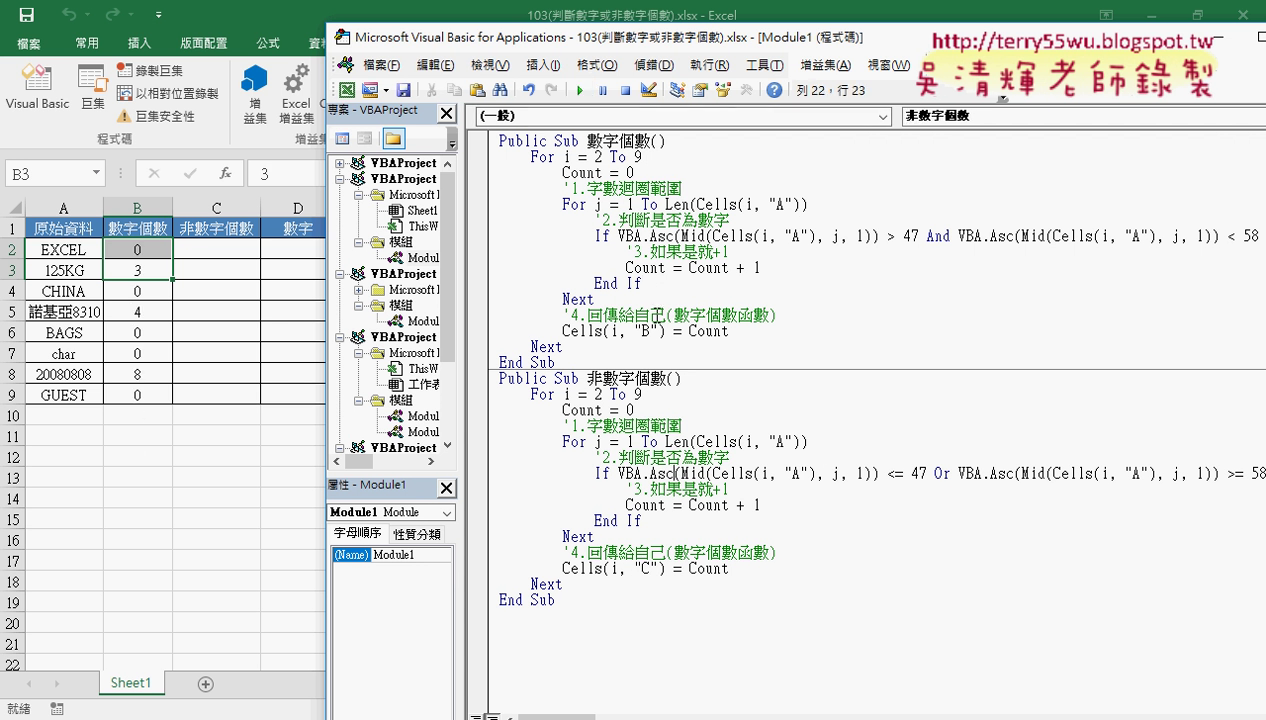
pyautogui.click(579, 90)
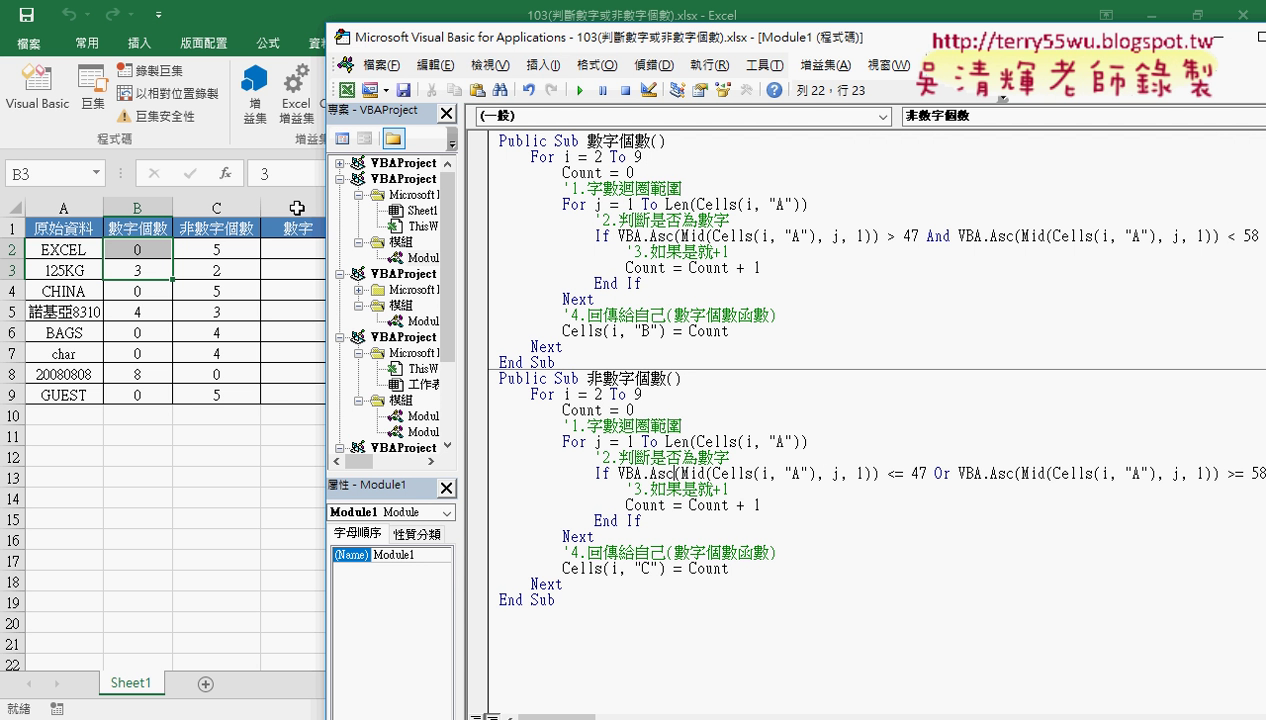
pyautogui.moveTo(414, 46); pyautogui.dragTo(469, 41)
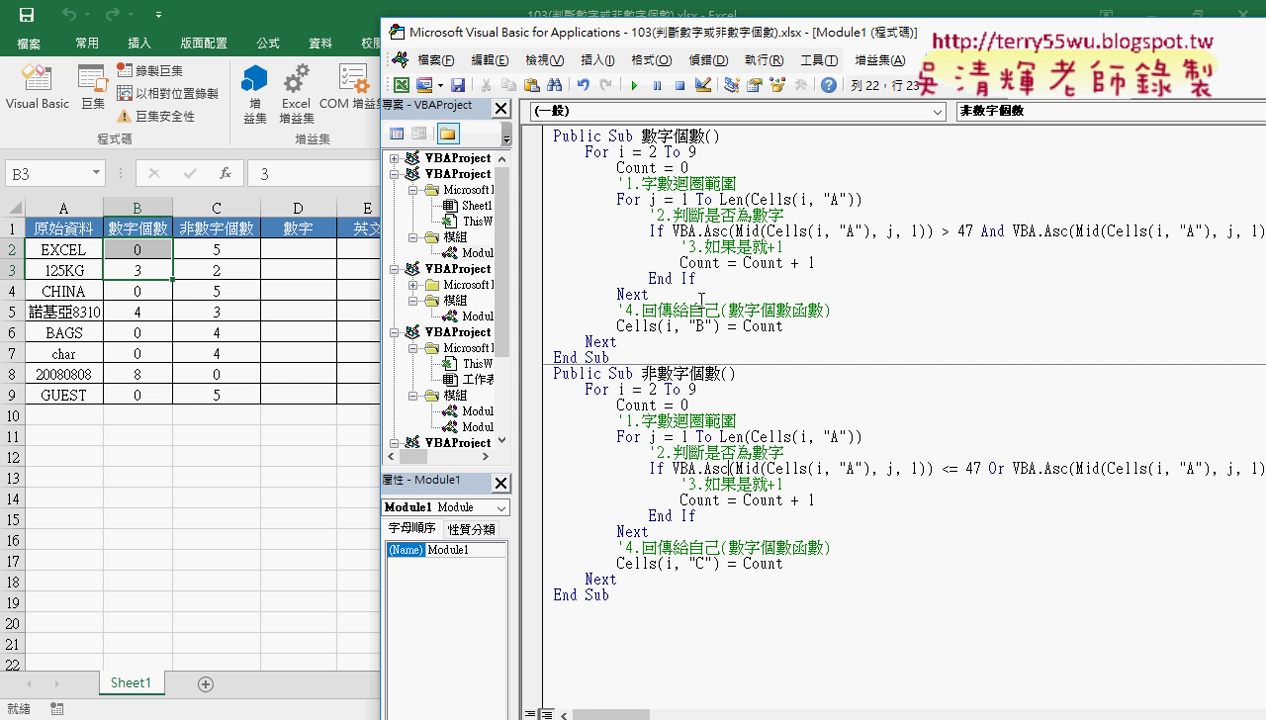
# Copy the whole 數字個數 procedure below the End Sub of 非數字個數.
pyautogui.click(622, 357)
pyautogui.moveTo(622, 357); pyautogui.dragTo(553, 135)
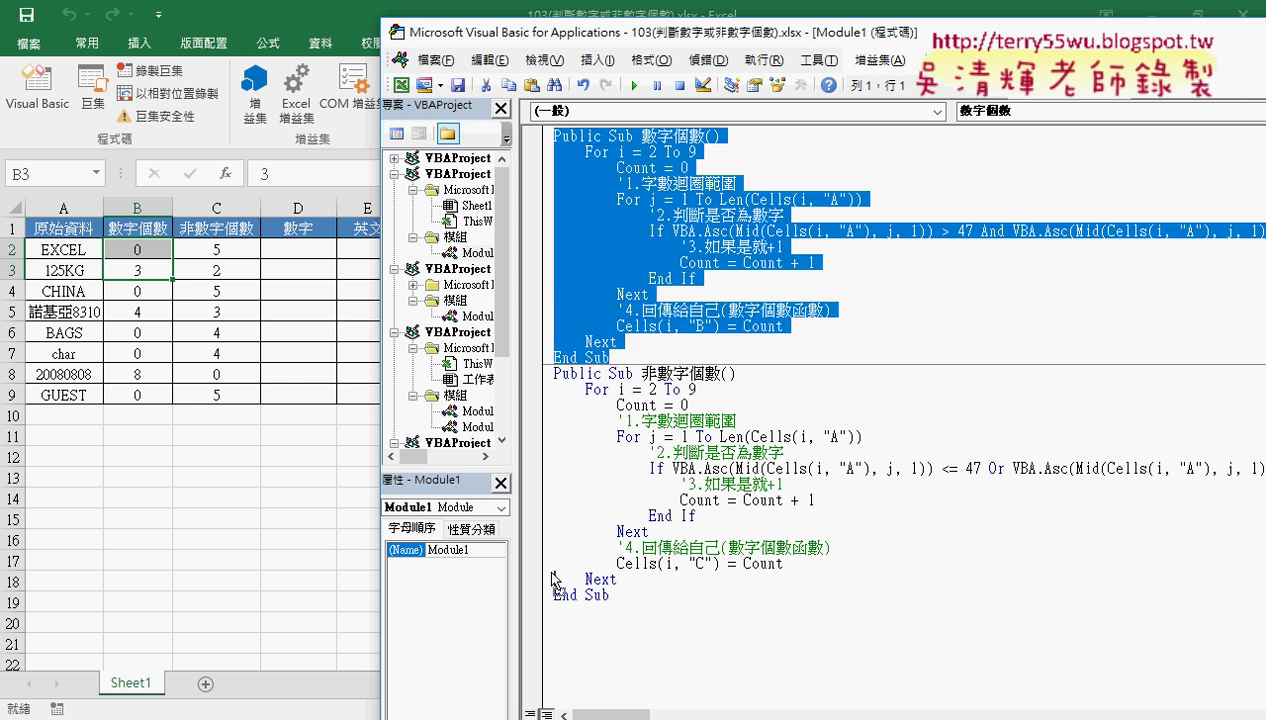
pyautogui.moveTo(558, 612); pyautogui.dragTo(555, 605)
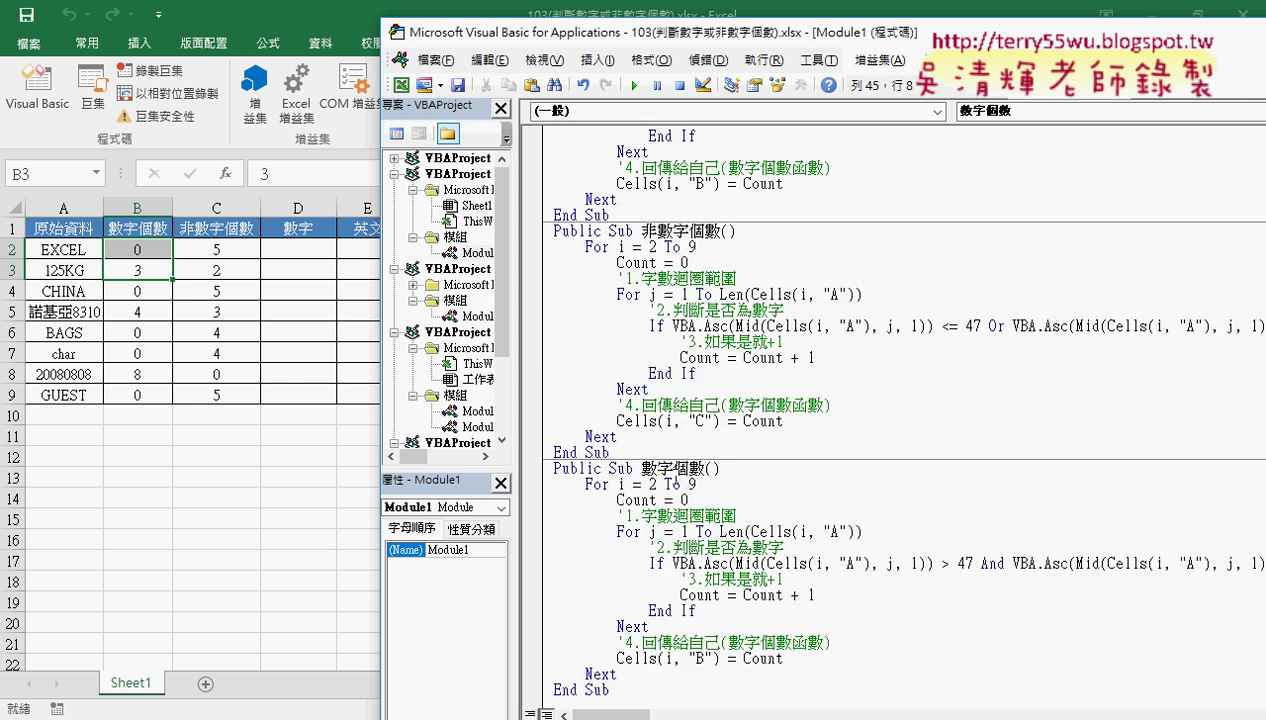
pyautogui.scroll(-1, 890, 400)
# Rename the copied procedure from 數字個數 to 留下數字.
pyautogui.moveTo(673, 449); pyautogui.dragTo(706, 448)
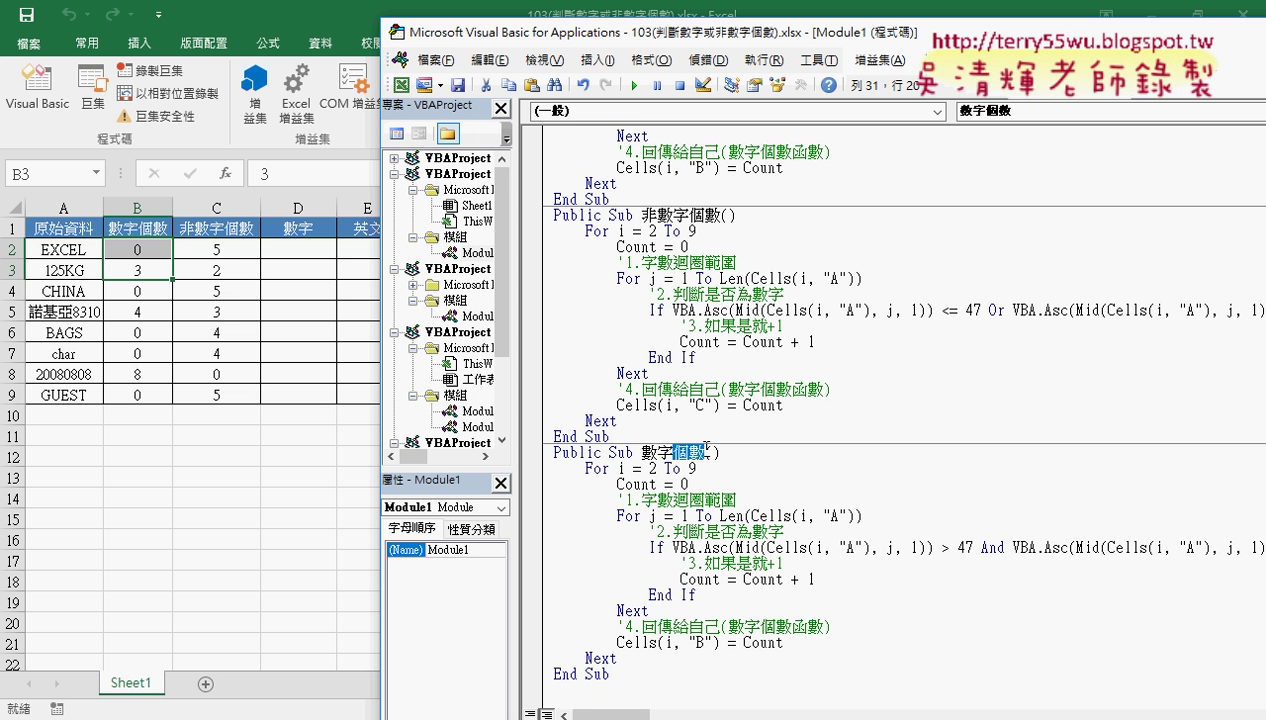
pyautogui.press('BackSpace')
pyautogui.press('Left')
pyautogui.press('Left')
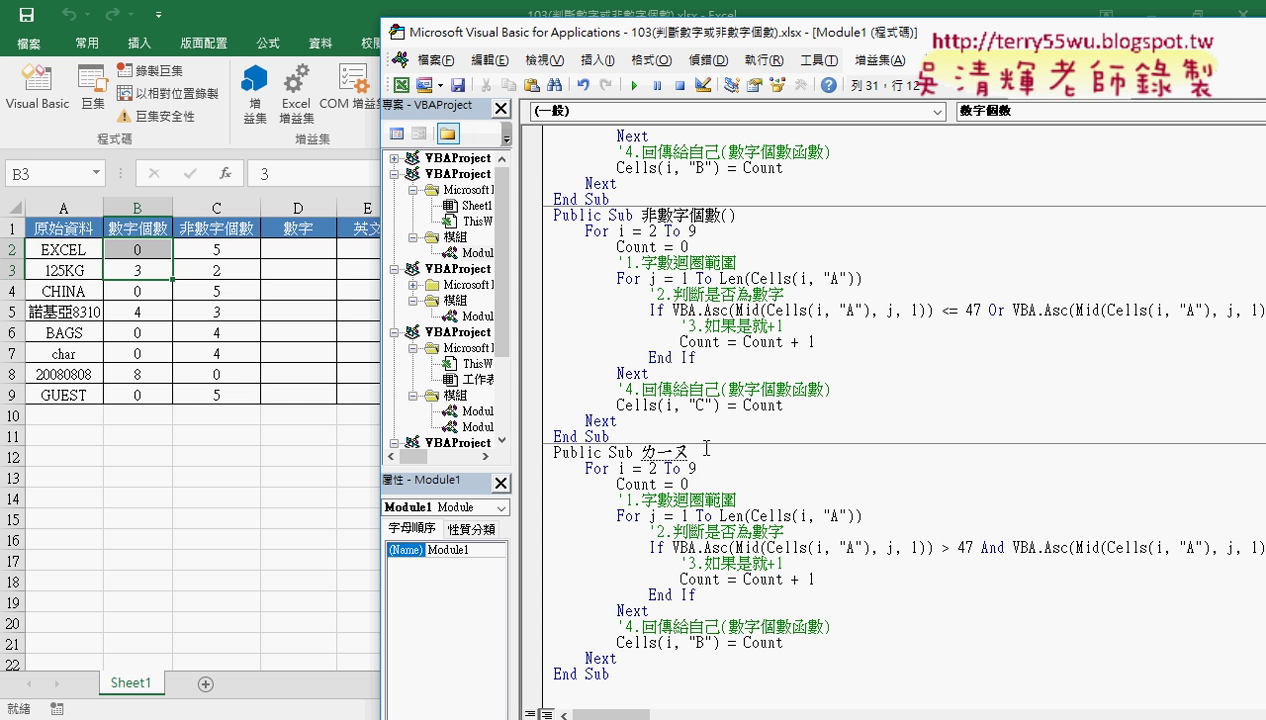
pyautogui.press('Escape')
pyautogui.write('留下(')
pyautogui.press('Return')
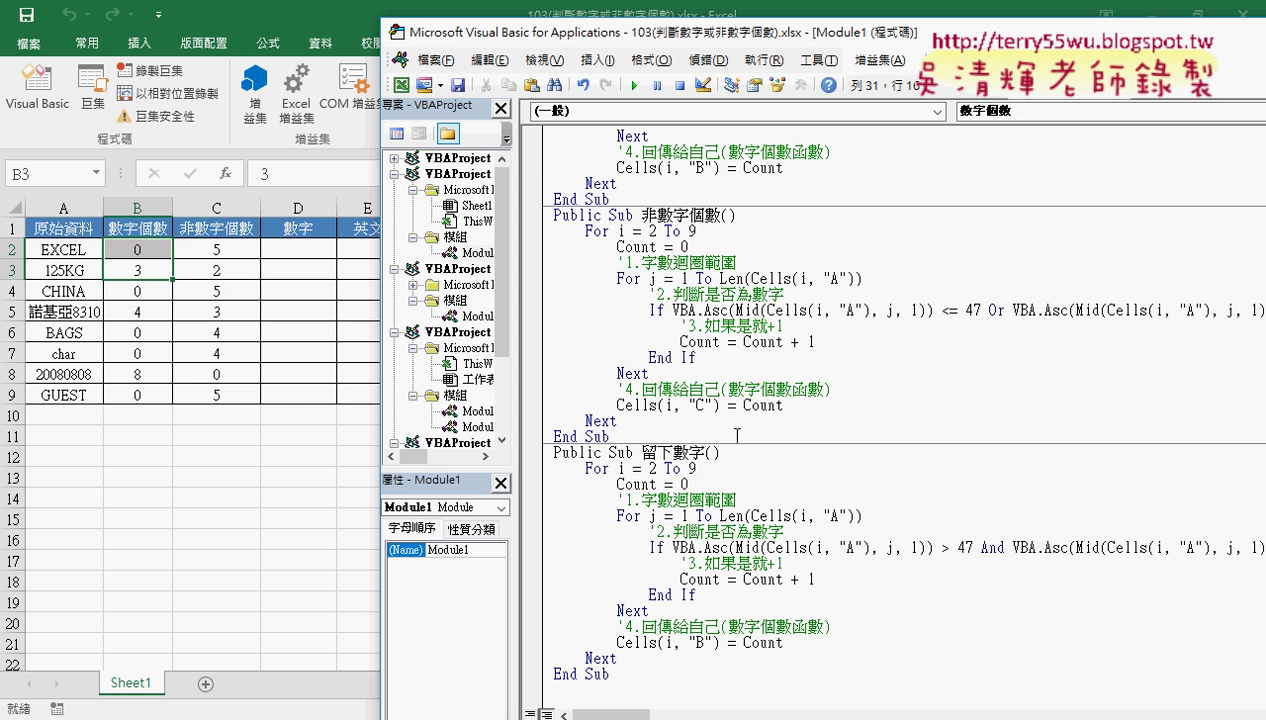
pyautogui.moveTo(688, 484); pyautogui.dragTo(616, 484)
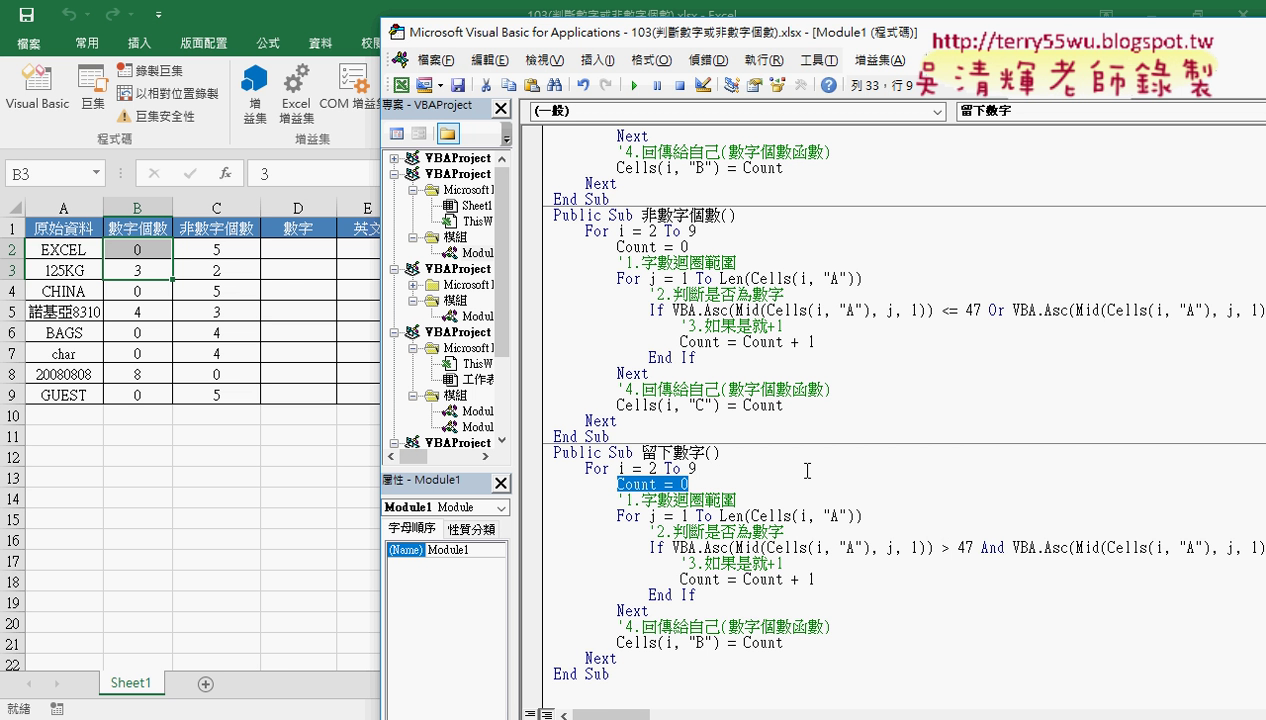
pyautogui.moveTo(815, 579); pyautogui.dragTo(746, 579)
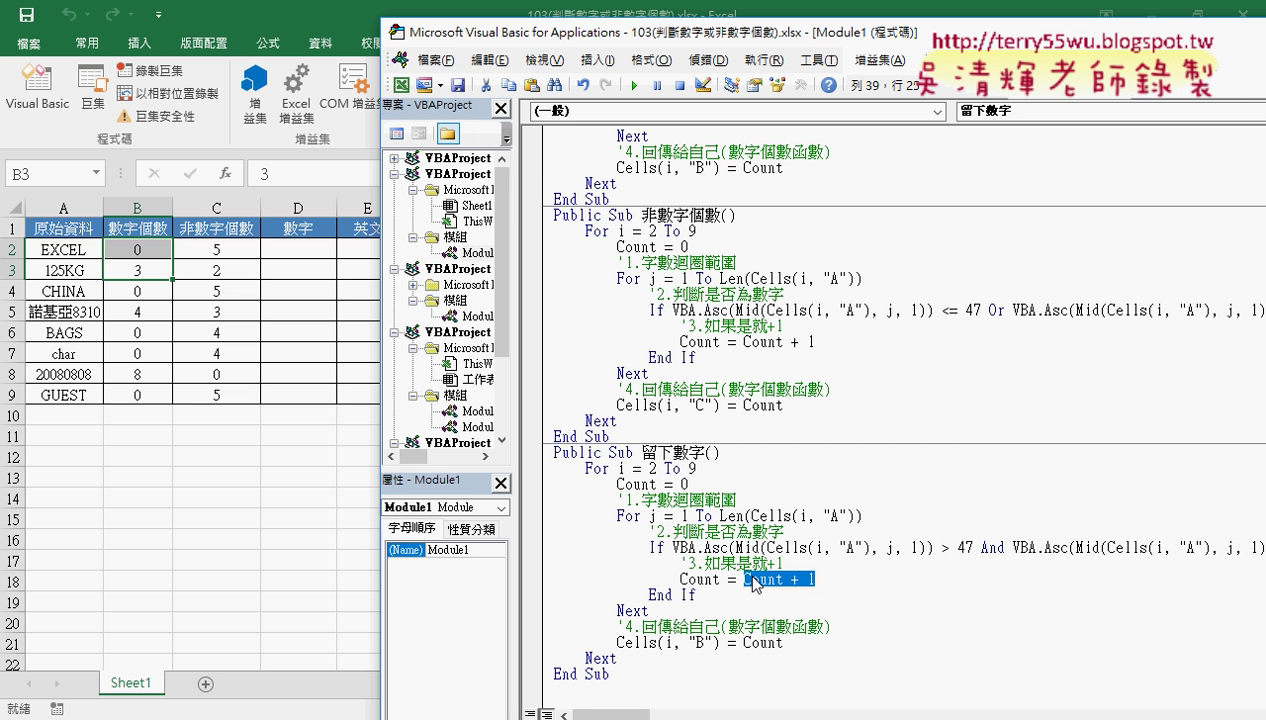
pyautogui.doubleClick(731, 579)
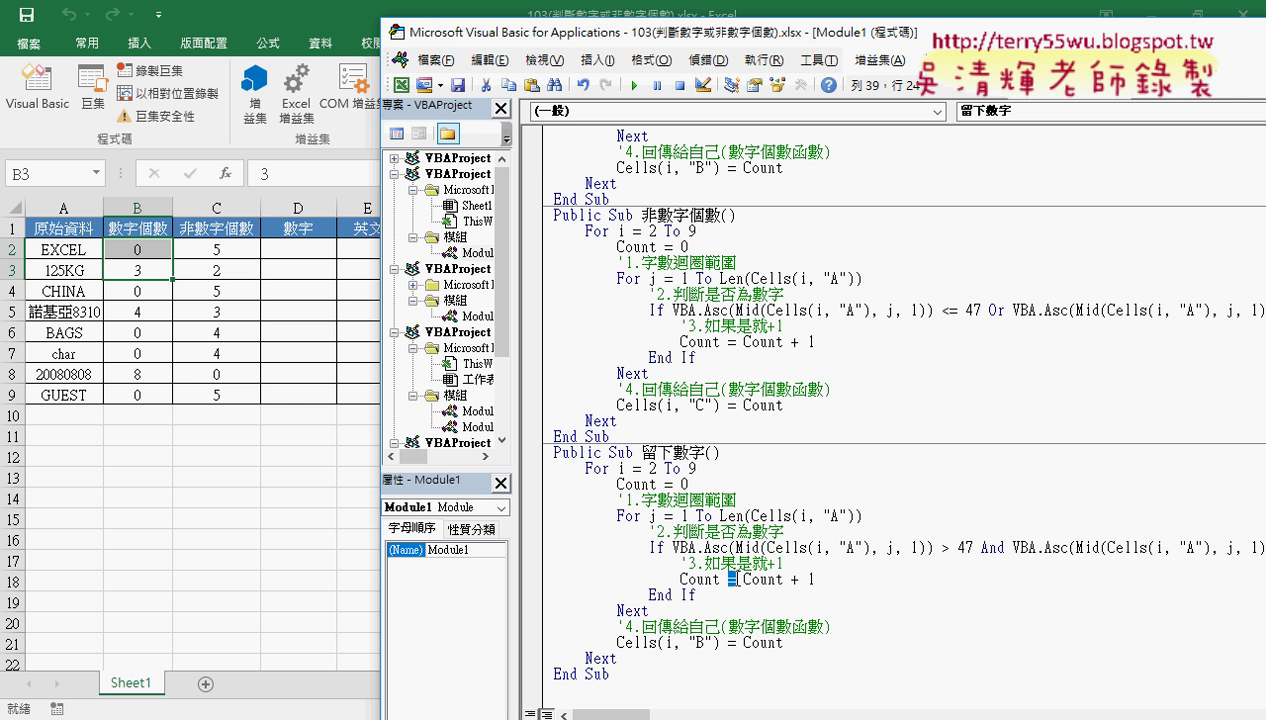
pyautogui.moveTo(815, 579); pyautogui.dragTo(745, 580)
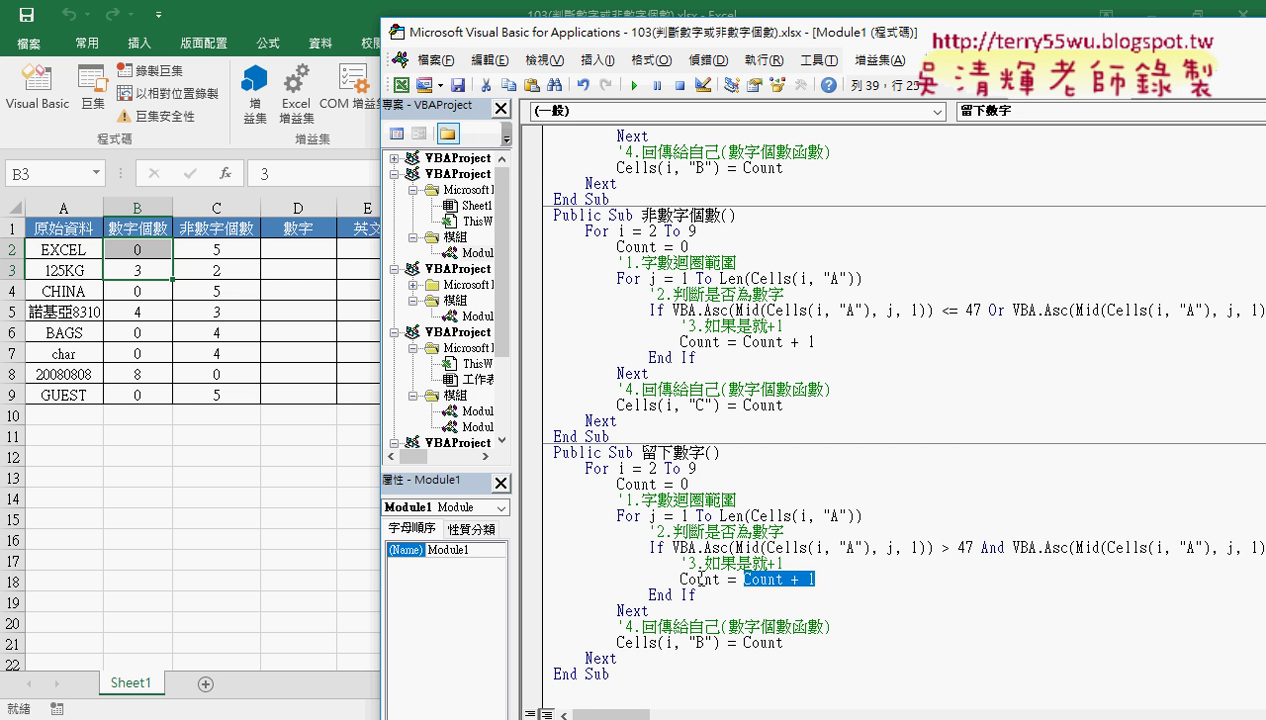
pyautogui.moveTo(688, 484); pyautogui.dragTo(617, 484)
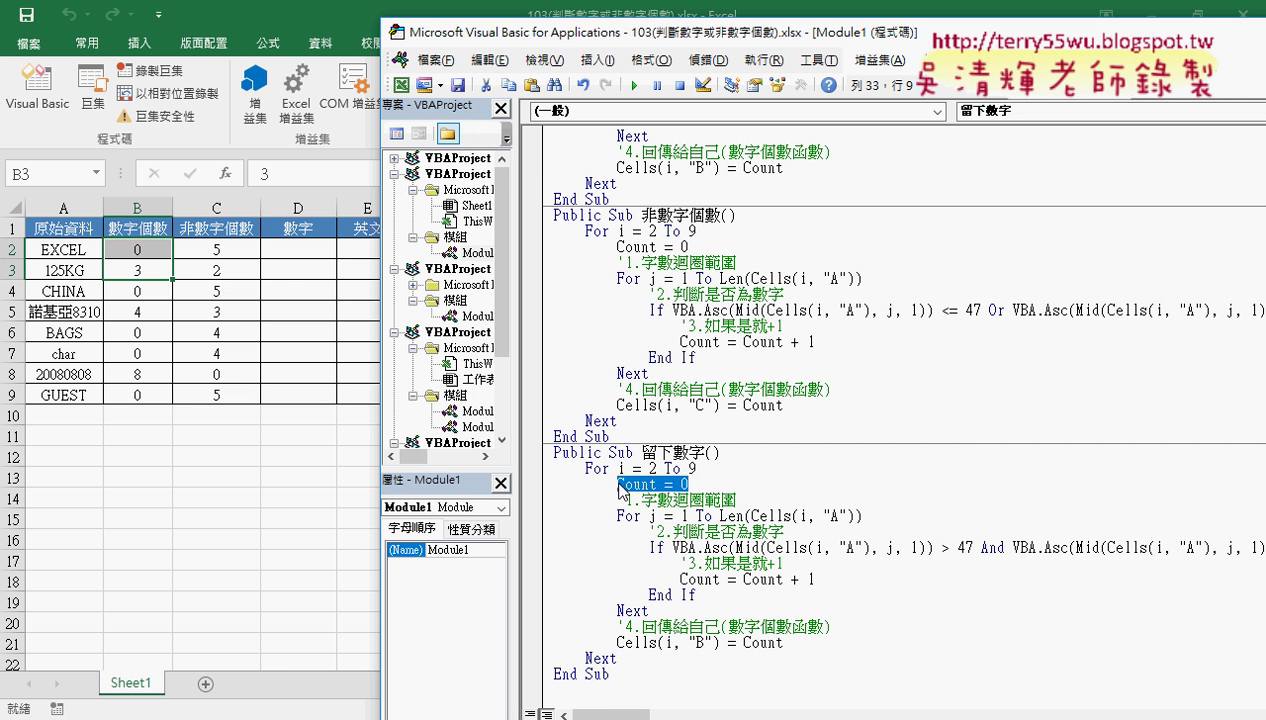
# Replace Count = 0 in 留下數字 with S = "", then point out the digit test line.
pyautogui.press('Delete')
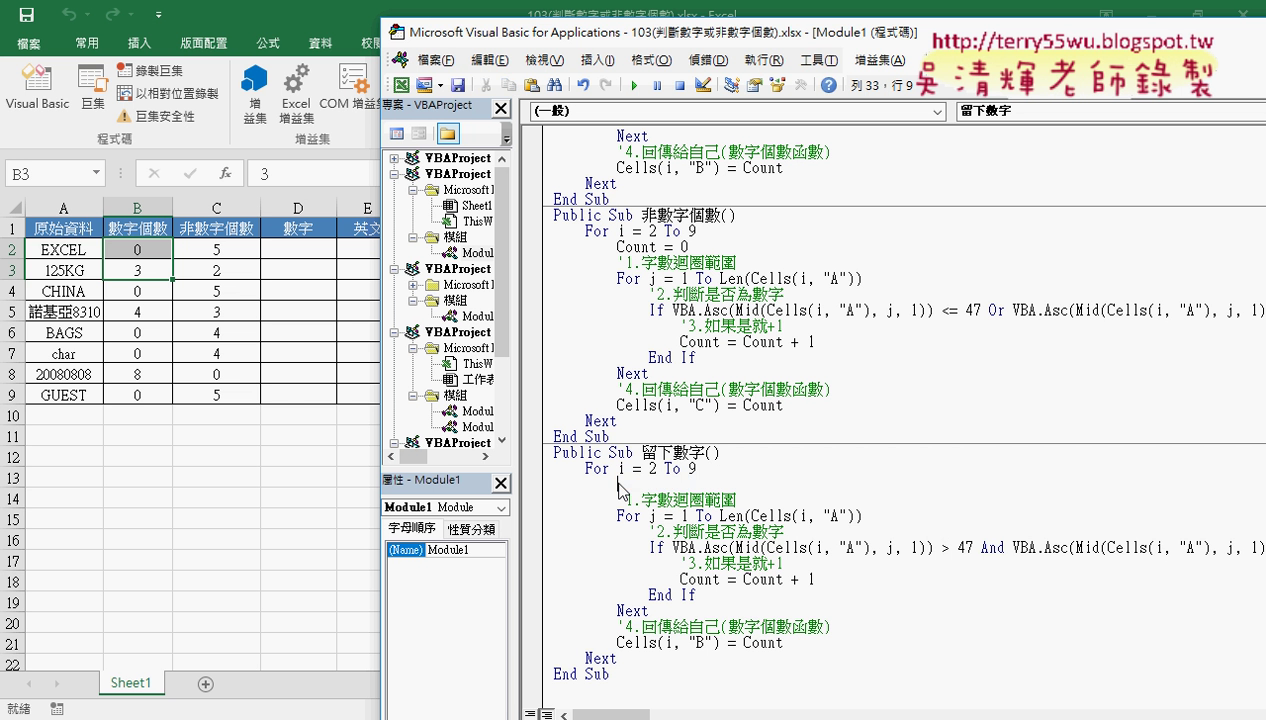
pyautogui.write('S ')
pyautogui.write('= ""')
pyautogui.press('Down')
pyautogui.moveTo(664, 484); pyautogui.dragTo(649, 484)
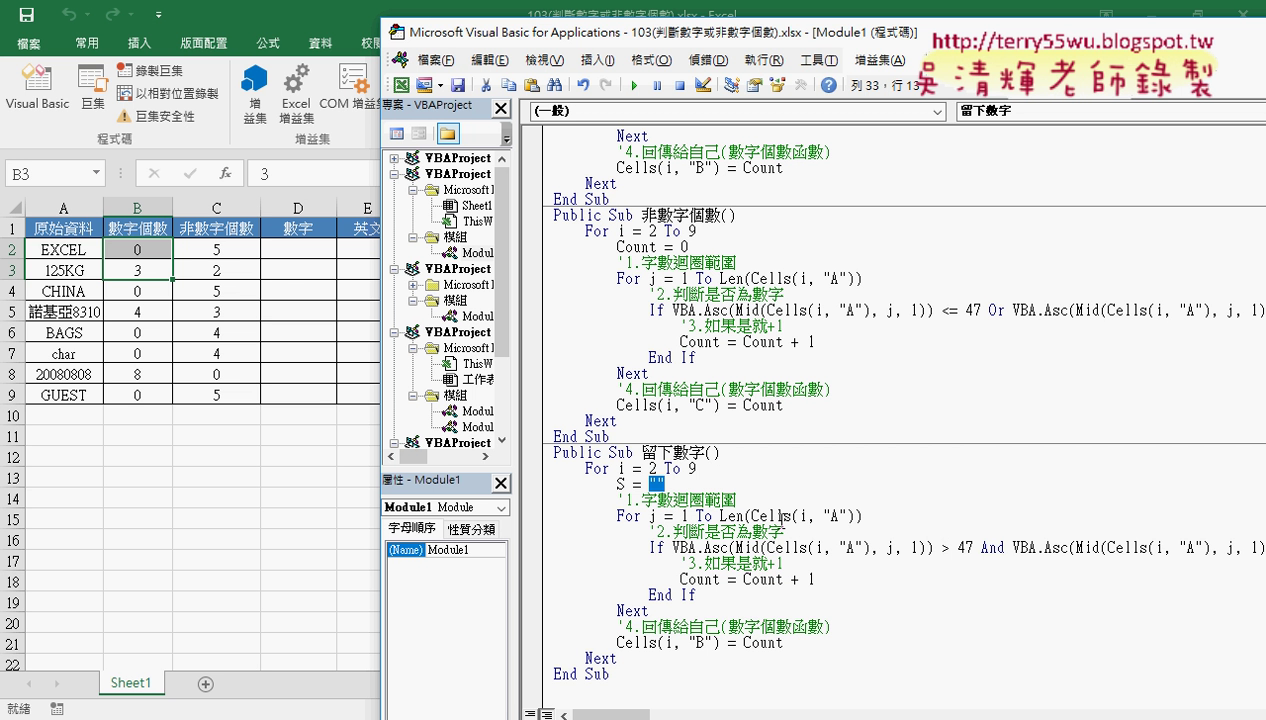
pyautogui.moveTo(665, 484); pyautogui.dragTo(616, 484)
pyautogui.click(968, 547)
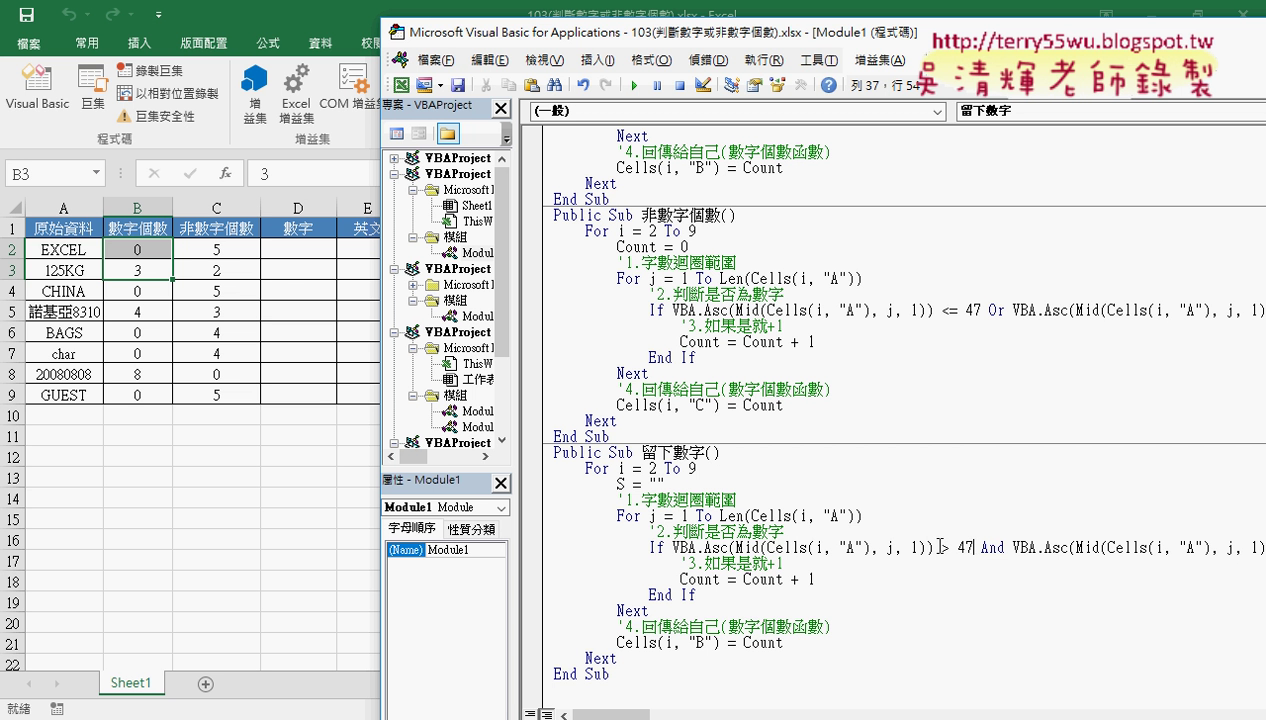
pyautogui.click(544, 550)
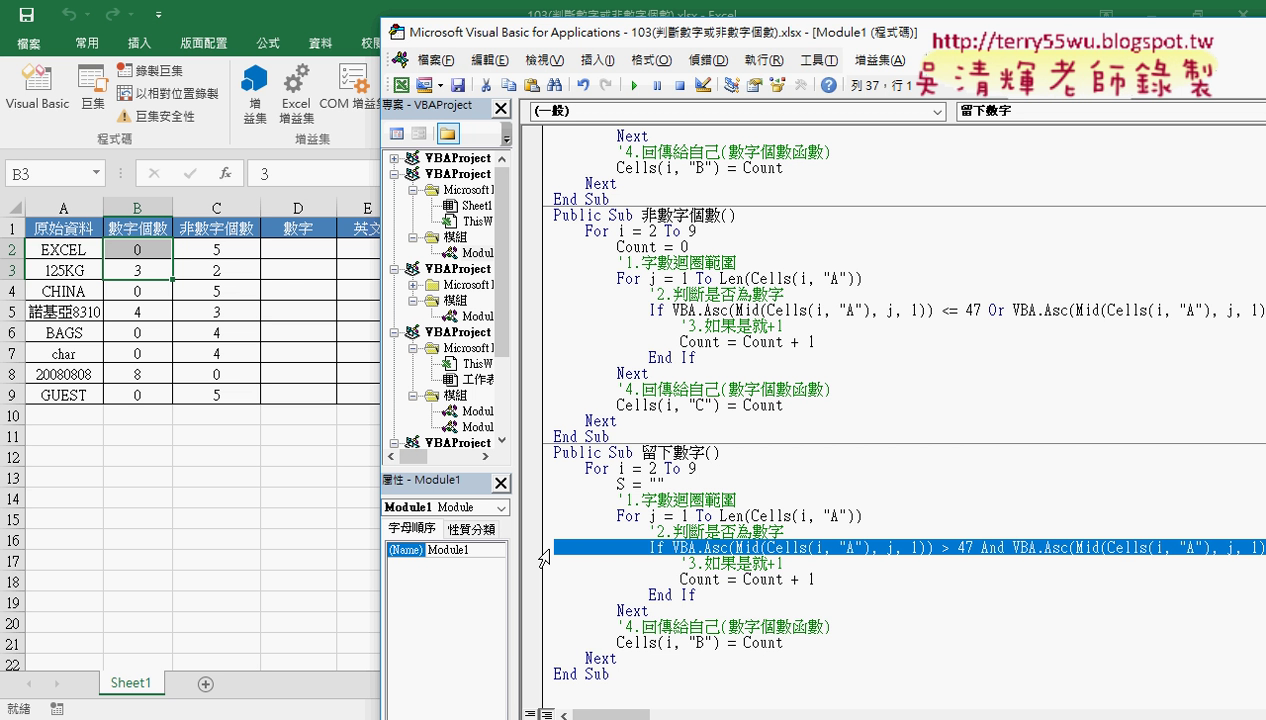
# Rewrite the increment line as S = S & Mid(Cells(i, "A"), j, 1).
pyautogui.click(815, 572)
pyautogui.click(725, 579)
pyautogui.moveTo(725, 579); pyautogui.dragTo(681, 580)
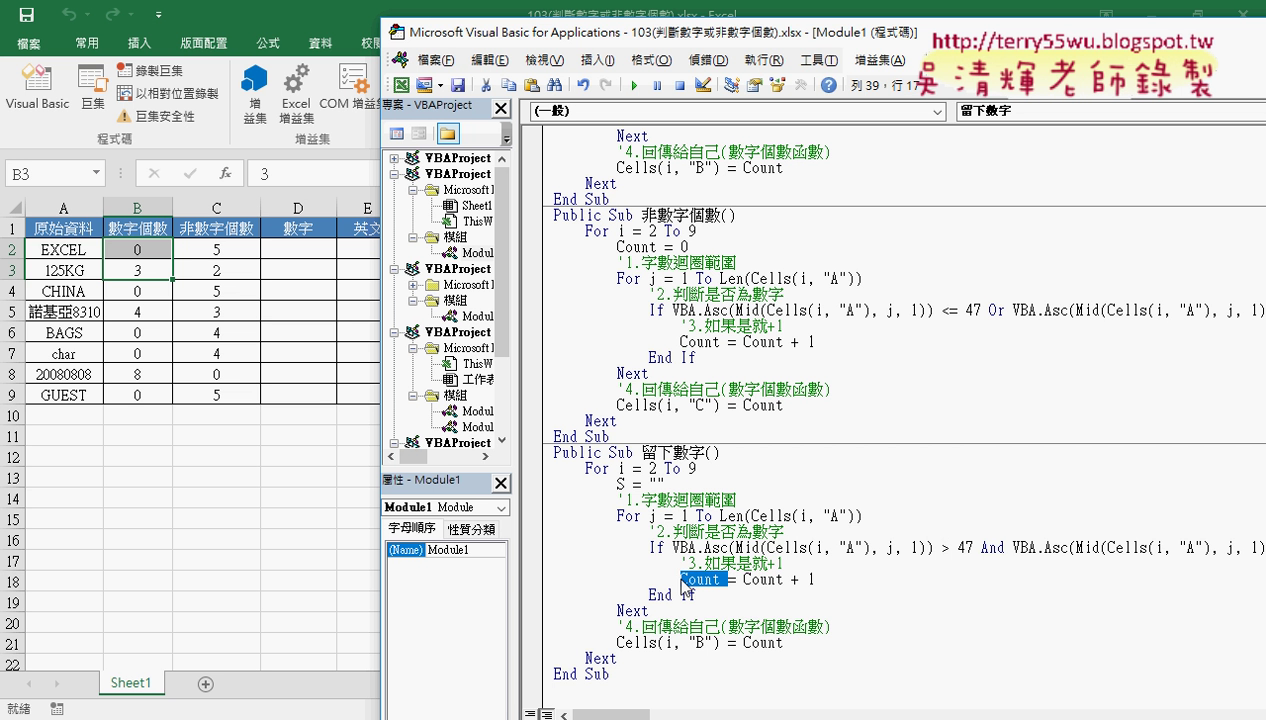
pyautogui.write('S')
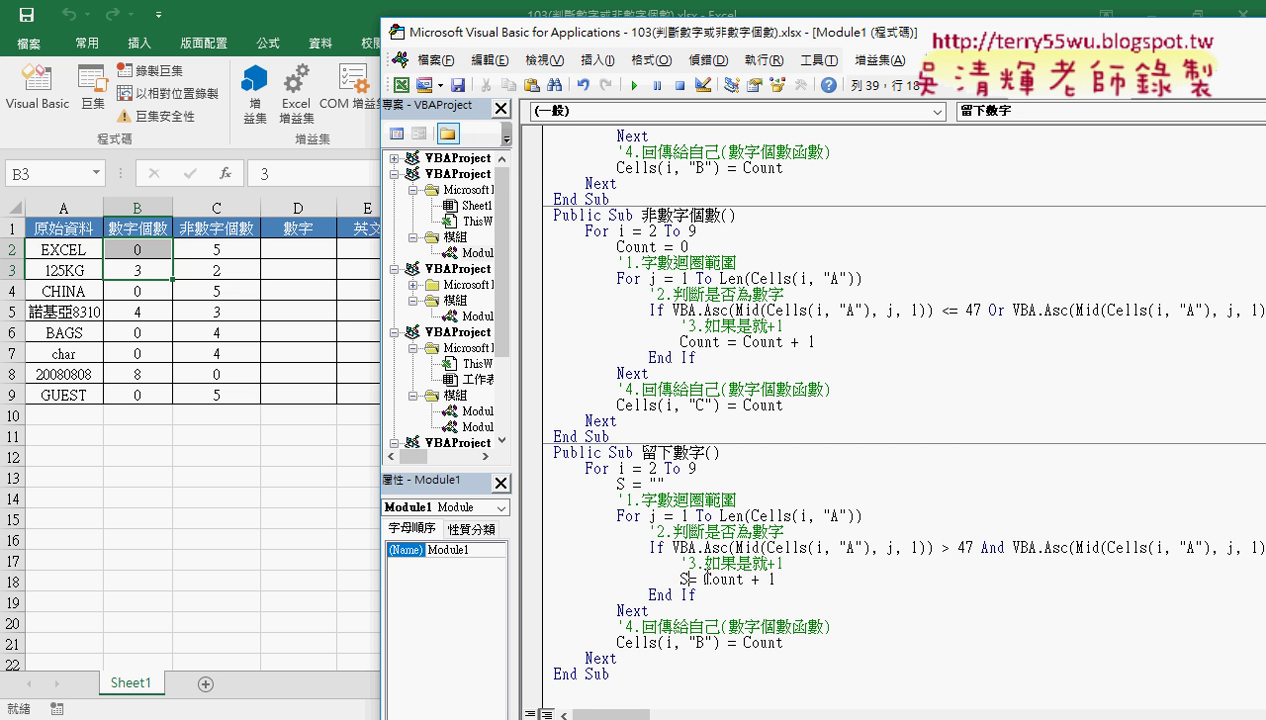
pyautogui.moveTo(705, 579); pyautogui.dragTo(752, 582)
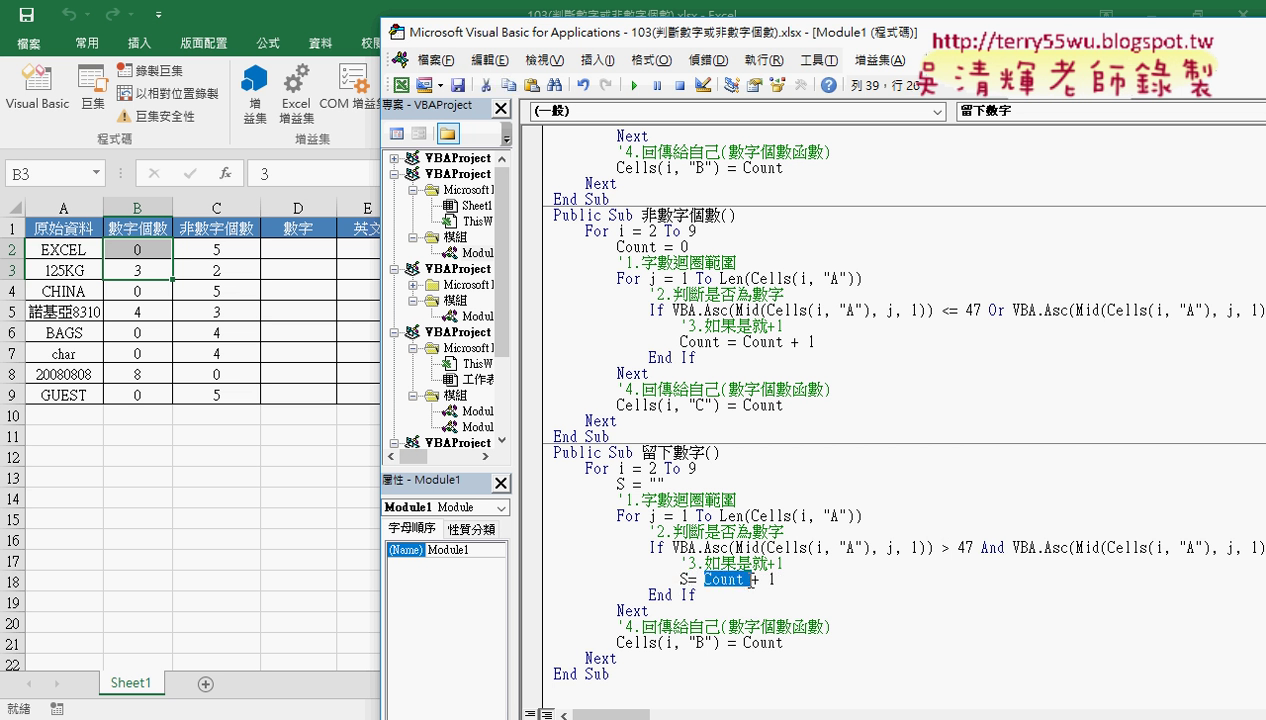
pyautogui.press('BackSpace')
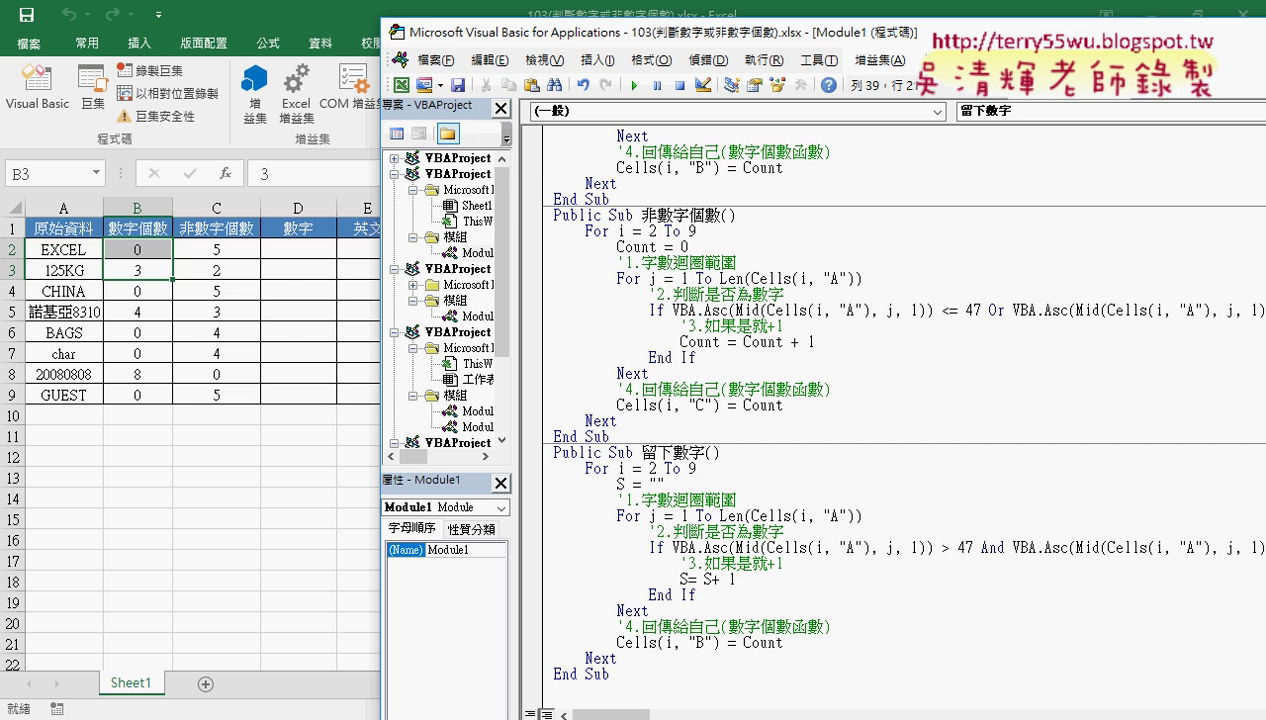
pyautogui.write('S ')
pyautogui.write('&')
pyautogui.click(786, 548)
pyautogui.moveTo(737, 547); pyautogui.dragTo(925, 547)
pyautogui.hotkey('ctrl', 'c')
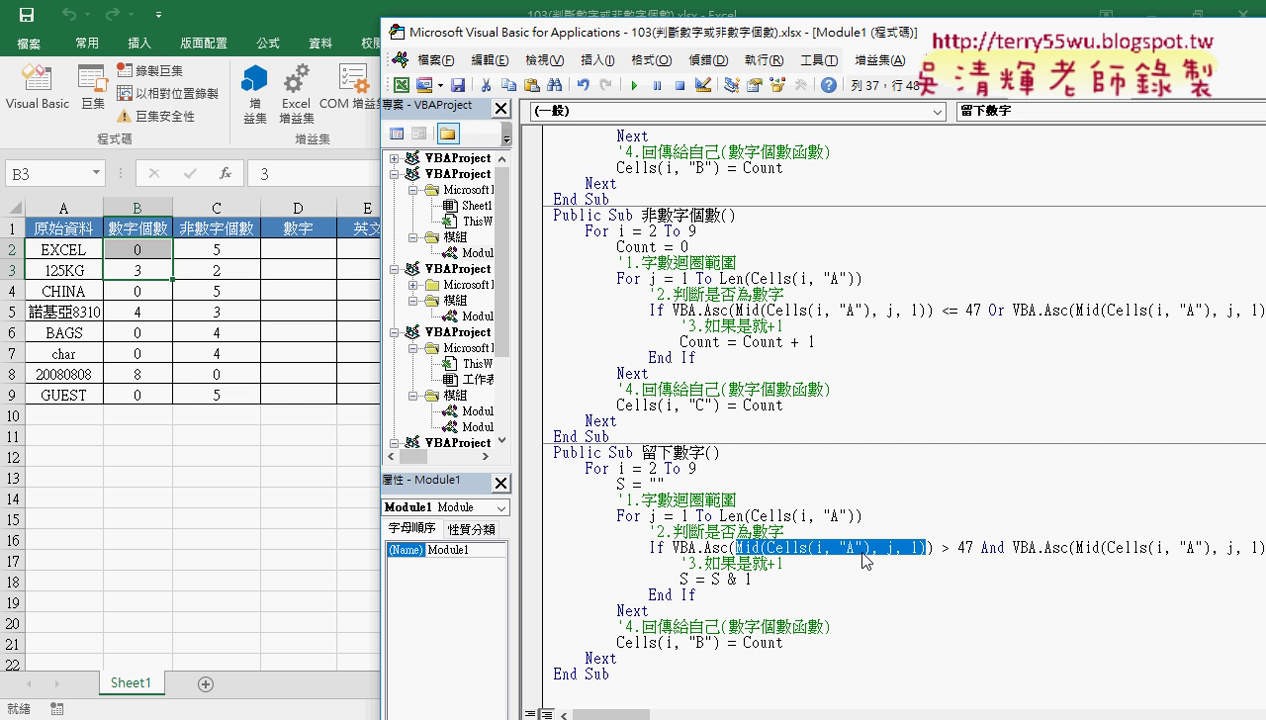
pyautogui.doubleClick(757, 578)
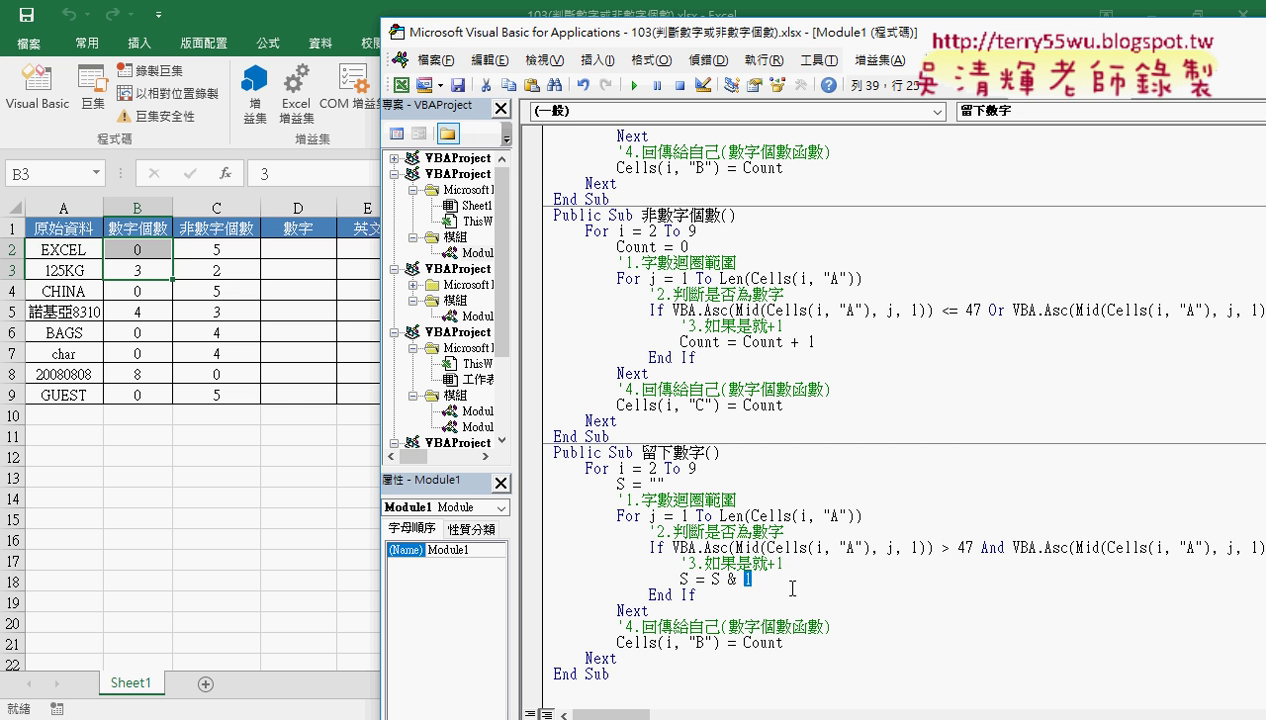
pyautogui.hotkey('ctrl', 'v')
pyautogui.click(876, 627)
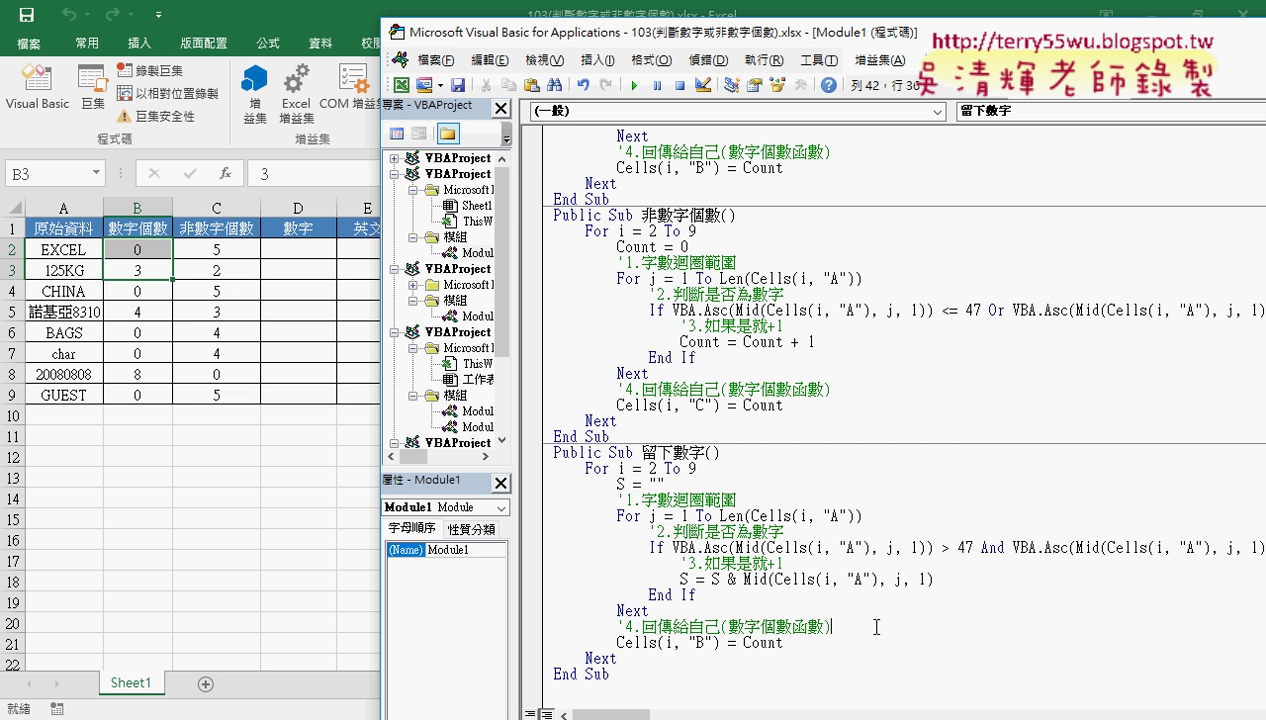
# Sketch how S accumulates digits into 125 from cell A3, then clear the annotations.
pyautogui.moveTo(932, 579); pyautogui.dragTo(744, 579)
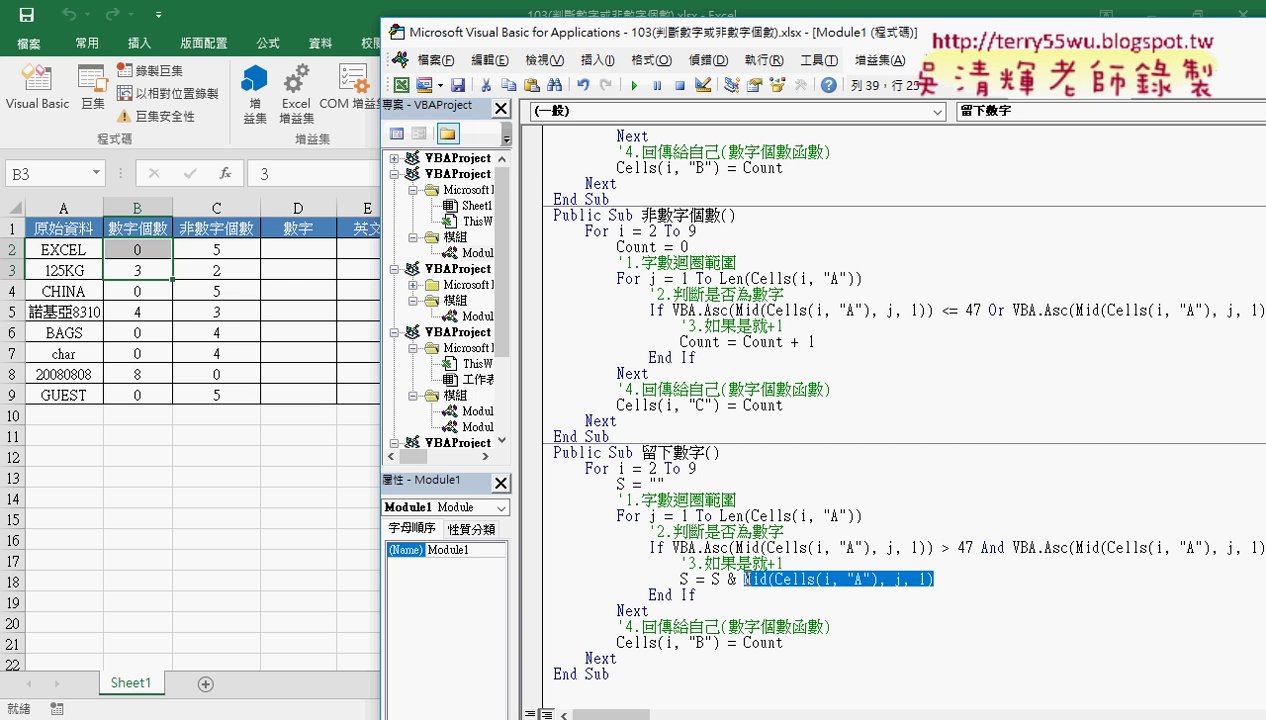
pyautogui.doubleClick(716, 579)
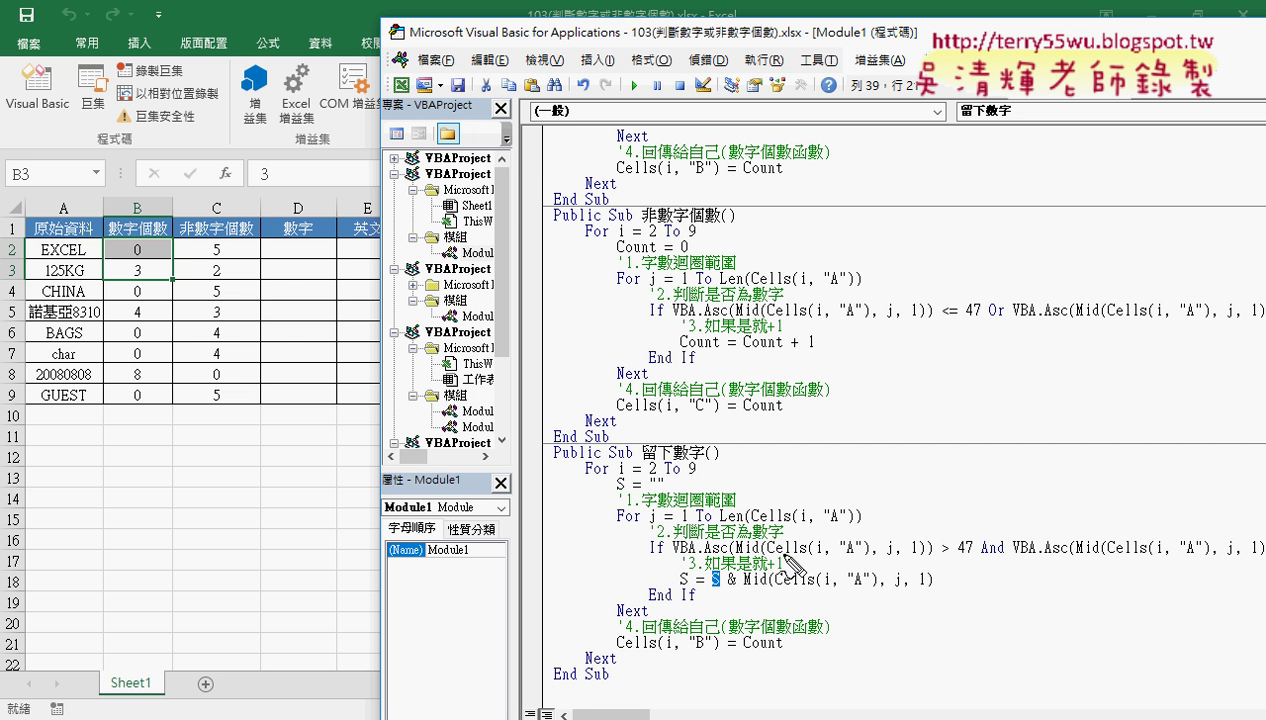
pyautogui.moveTo(821, 564); pyautogui.dragTo(813, 588)
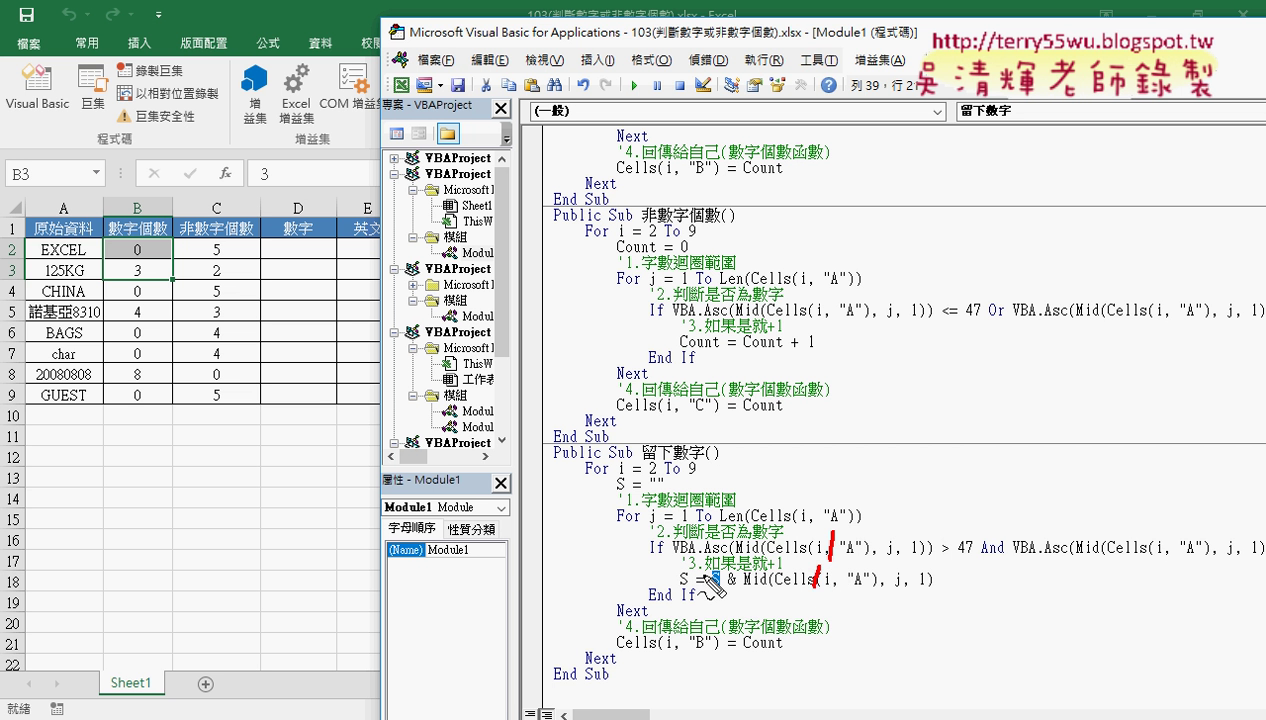
pyautogui.moveTo(690, 562)
pyautogui.mouseDown()
pyautogui.moveTo(679, 590)
pyautogui.moveTo(667, 562)
pyautogui.mouseUp()
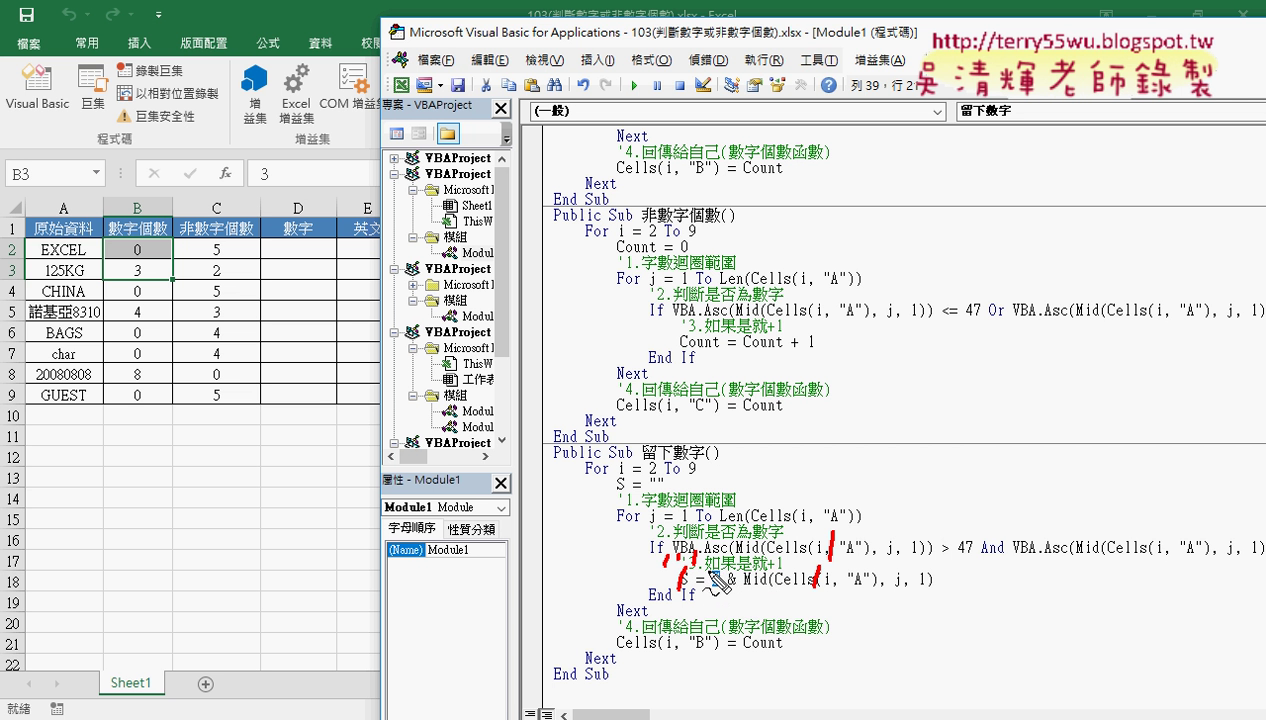
pyautogui.moveTo(688, 568); pyautogui.dragTo(700, 585)
pyautogui.doubleClick(716, 576)
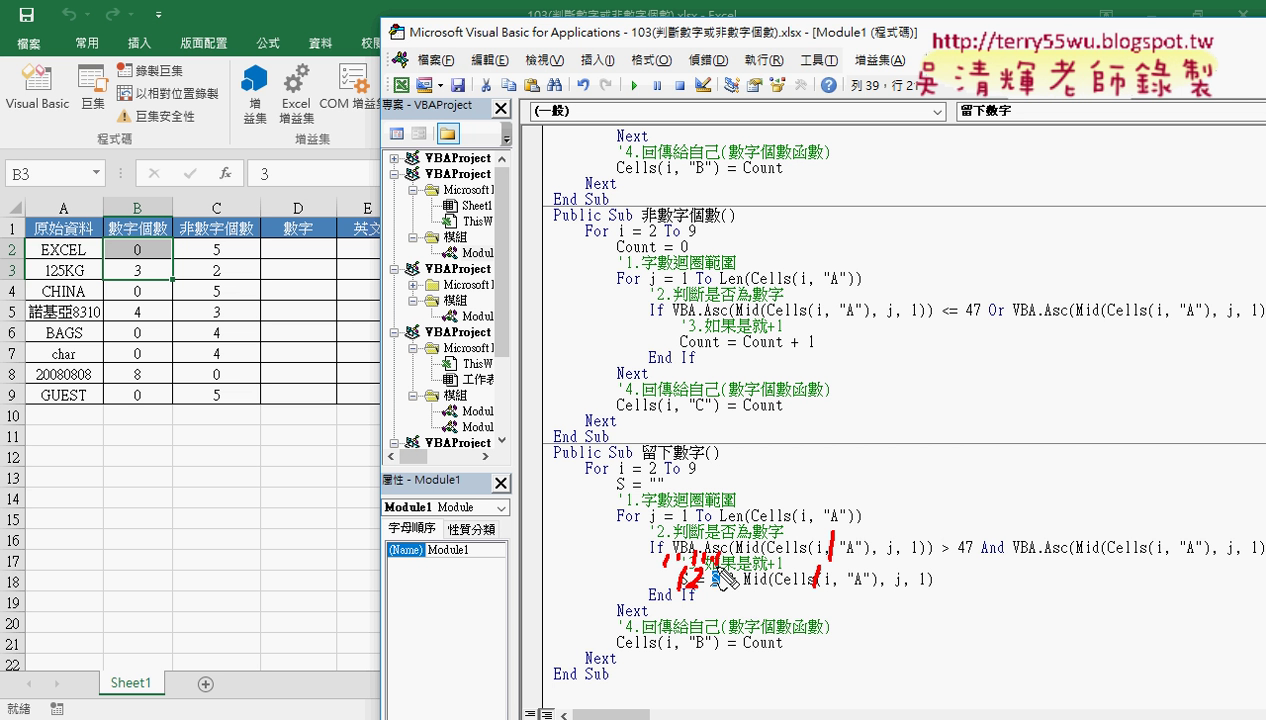
pyautogui.moveTo(712, 548)
pyautogui.mouseDown()
pyautogui.moveTo(722, 578)
pyautogui.moveTo(664, 598)
pyautogui.mouseUp()
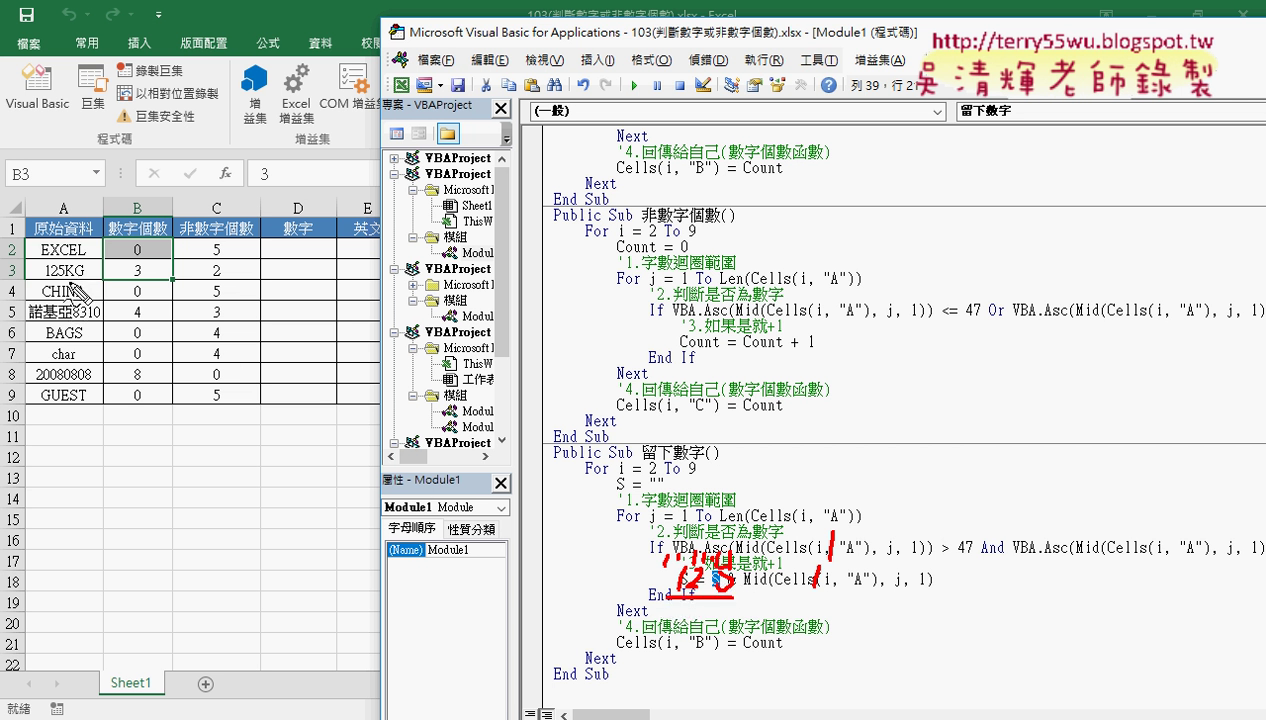
pyautogui.moveTo(68, 277); pyautogui.dragTo(42, 277)
pyautogui.press('Escape')
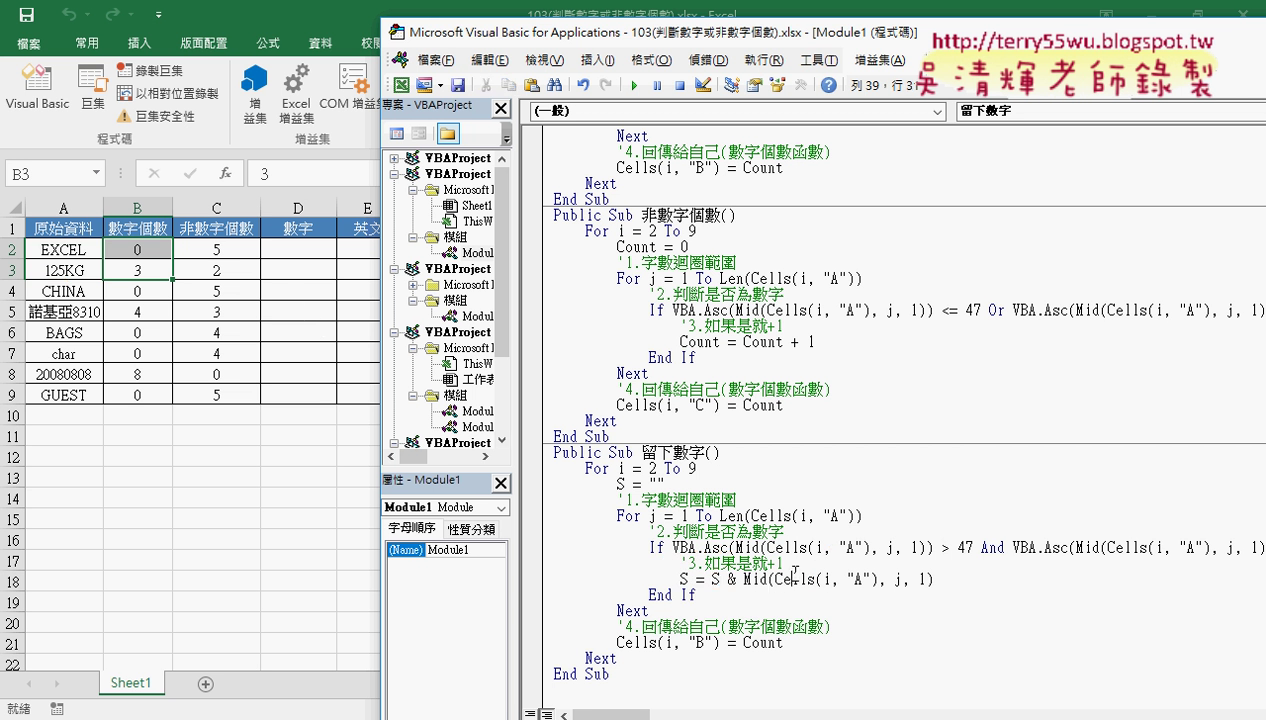
# Change the output line to Cells(i, "D") = S.
pyautogui.click(779, 642)
pyautogui.doubleClick(779, 642)
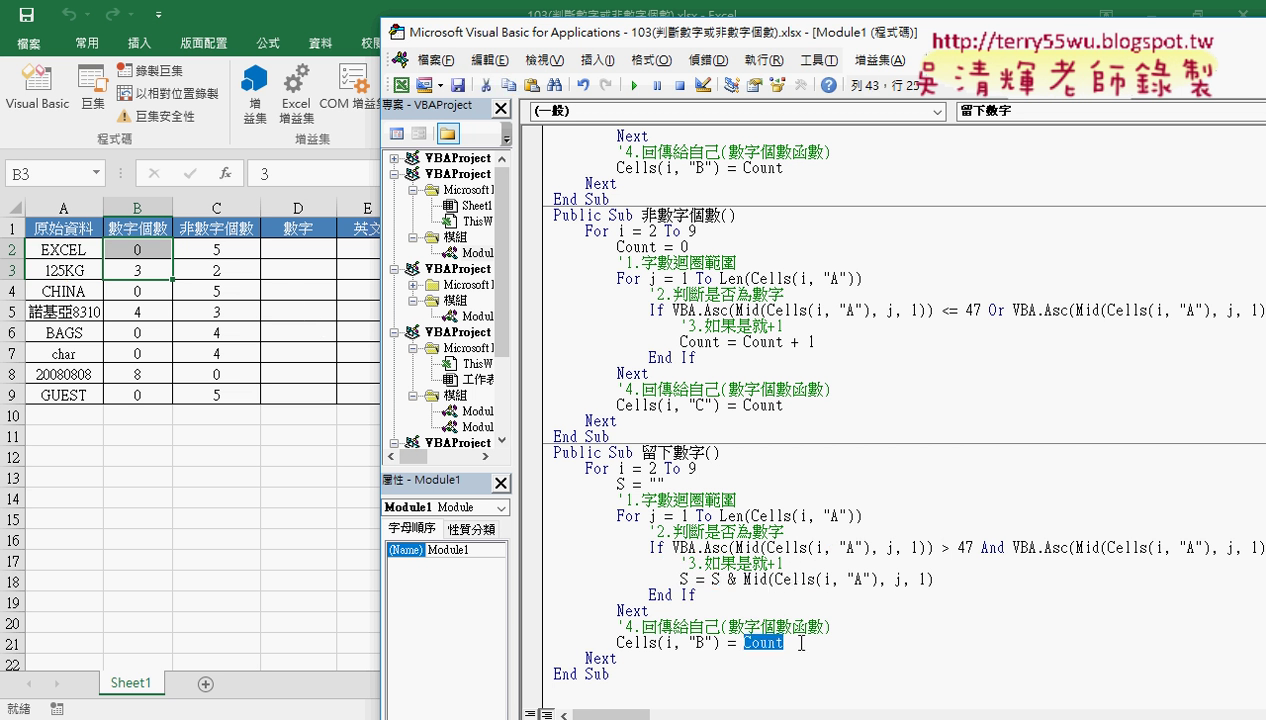
pyautogui.write('S')
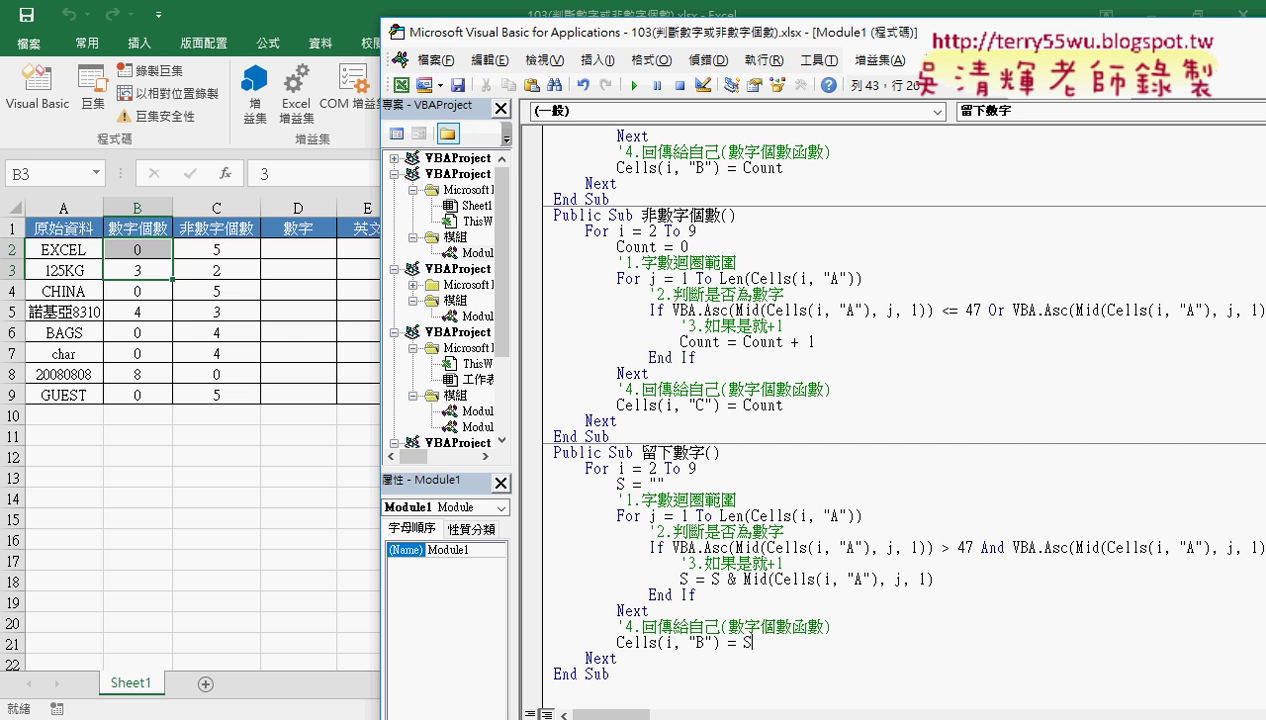
pyautogui.click(898, 668)
pyautogui.doubleClick(748, 643)
pyautogui.click(700, 643)
pyautogui.moveTo(694, 643); pyautogui.dragTo(705, 643)
pyautogui.write('D')
# Point out the S reset, digit-append and column D output lines in the code.
pyautogui.moveTo(663, 484); pyautogui.dragTo(615, 484)
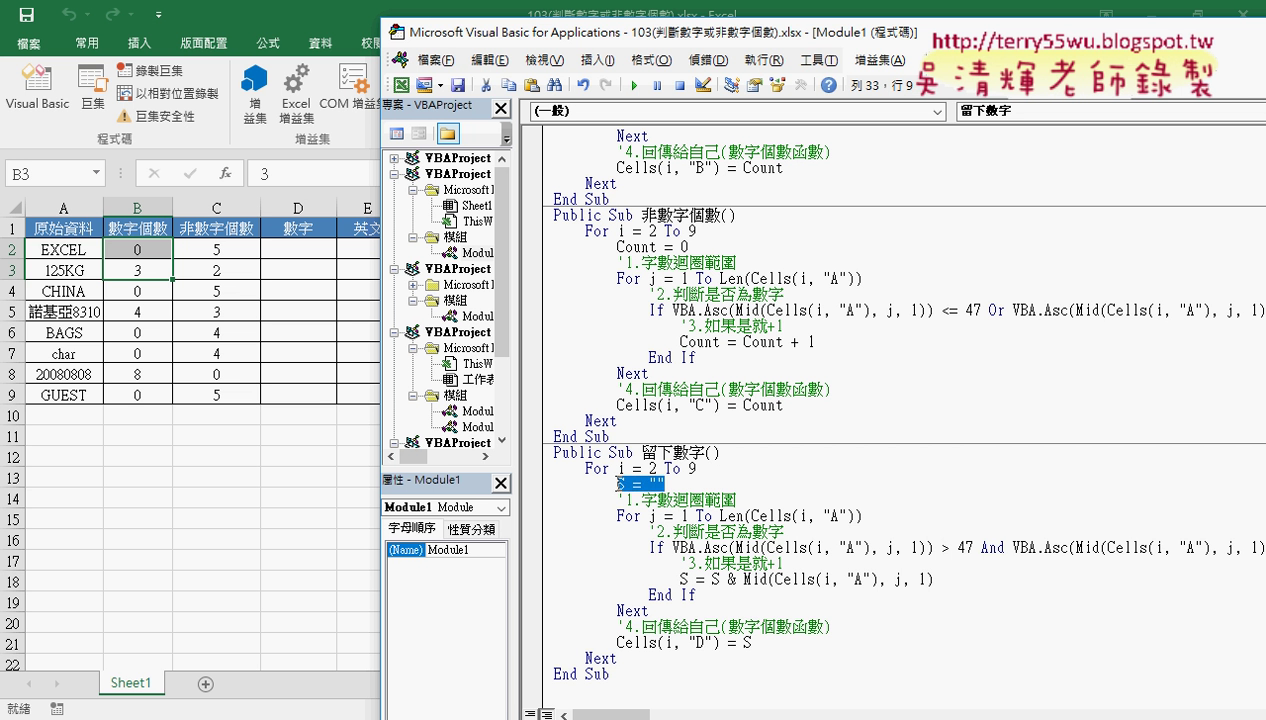
pyautogui.moveTo(712, 579); pyautogui.dragTo(934, 579)
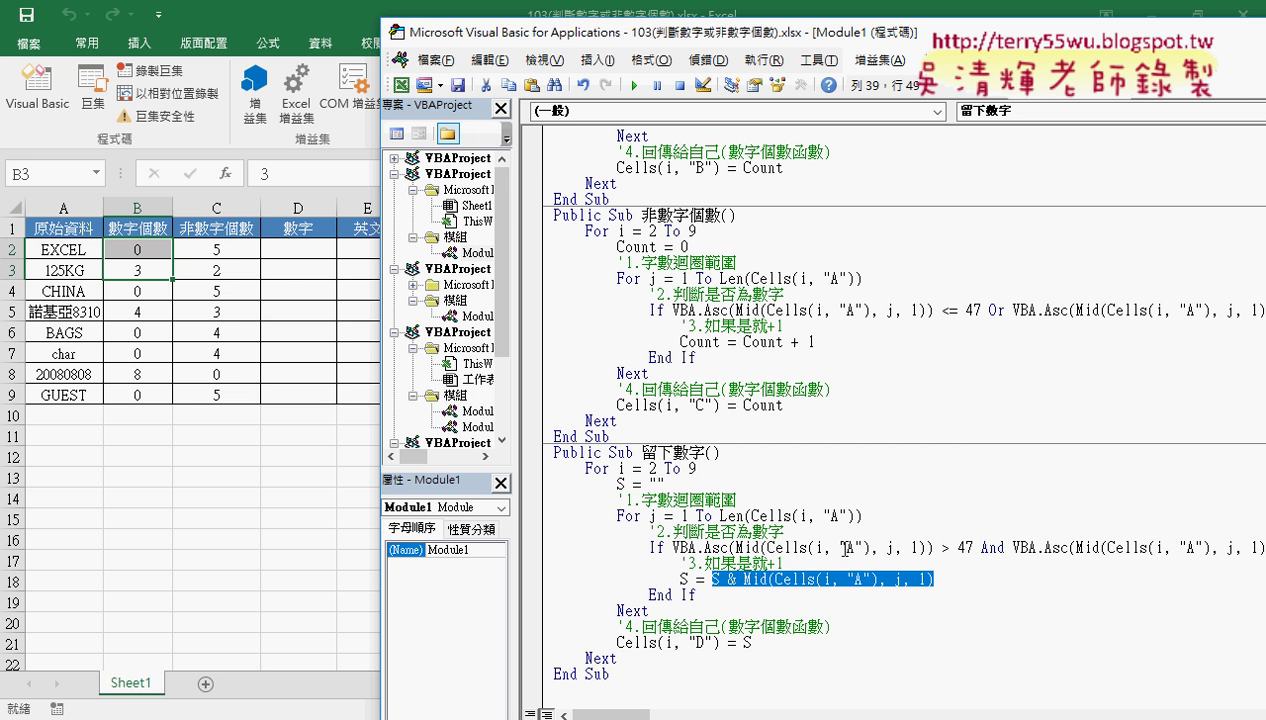
pyautogui.moveTo(926, 548)
pyautogui.mouseDown()
pyautogui.moveTo(753, 548)
pyautogui.moveTo(930, 579)
pyautogui.mouseUp()
pyautogui.moveTo(751, 641); pyautogui.dragTo(610, 641)
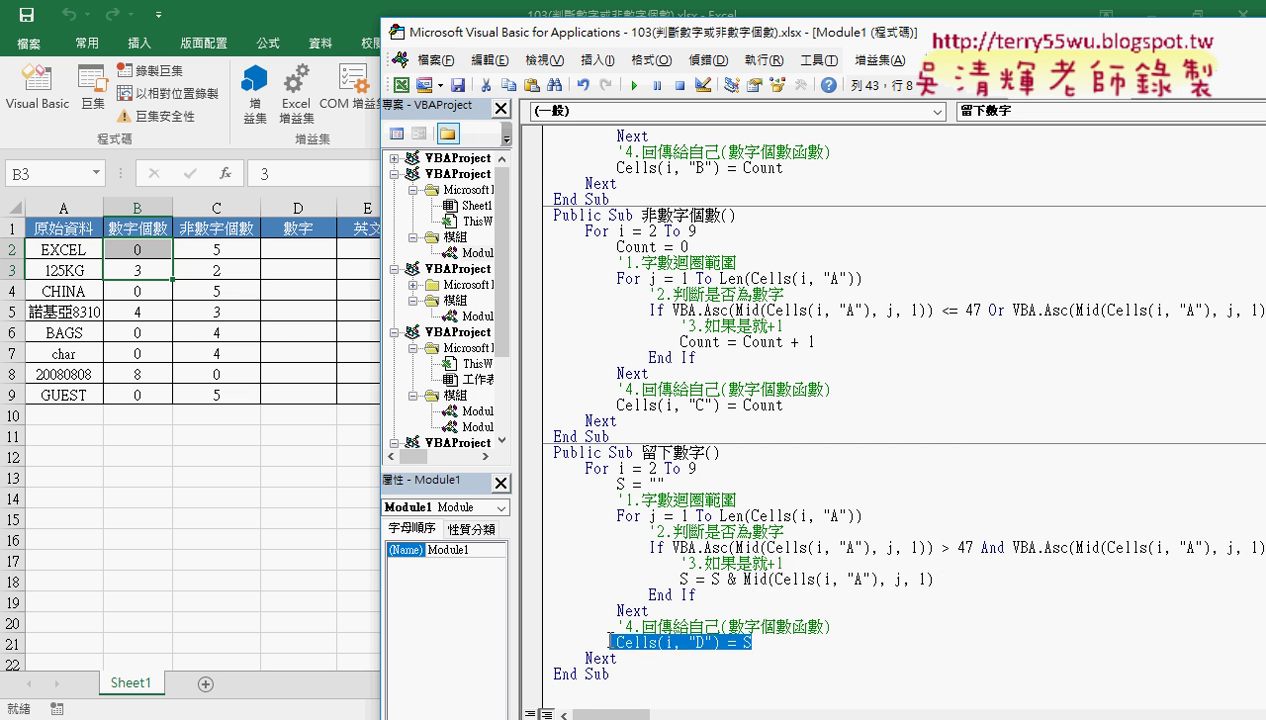
pyautogui.click(716, 429)
pyautogui.moveTo(766, 32); pyautogui.dragTo(830, 27)
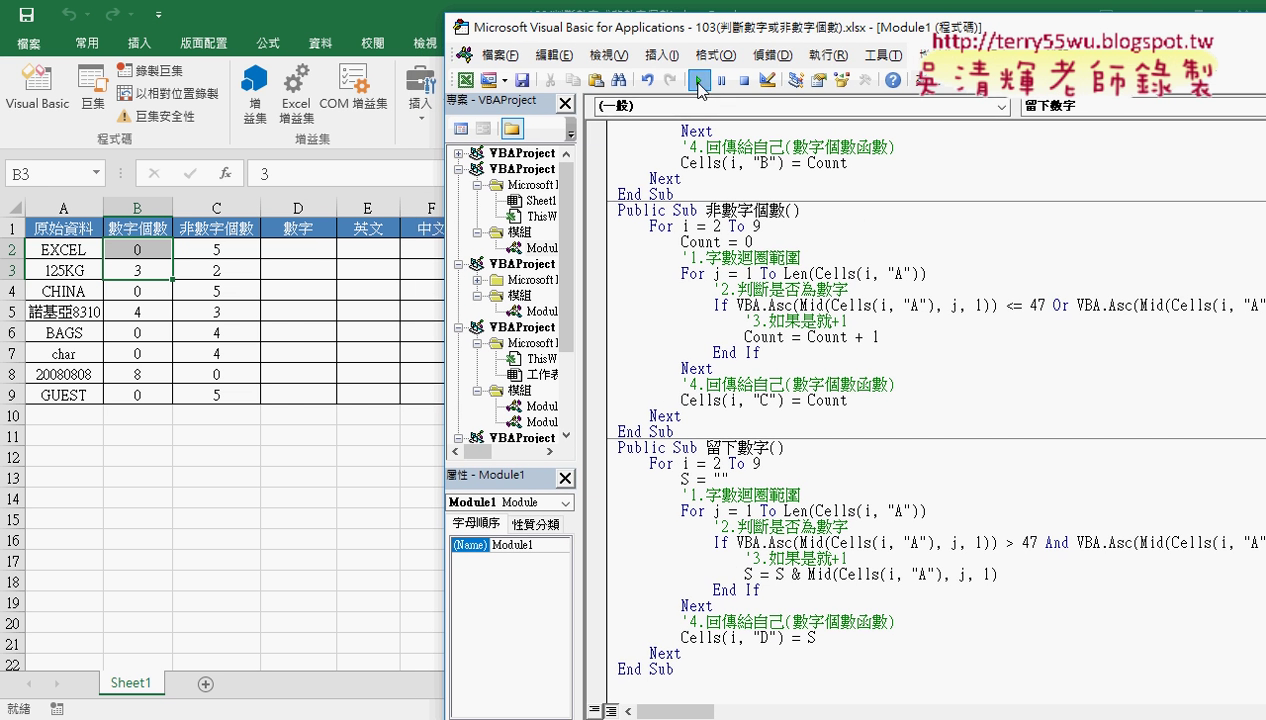
# Run 留下數字 to fill column D with 125, 8310 and 20080808, then shorten the editor window.
pyautogui.click(698, 82)
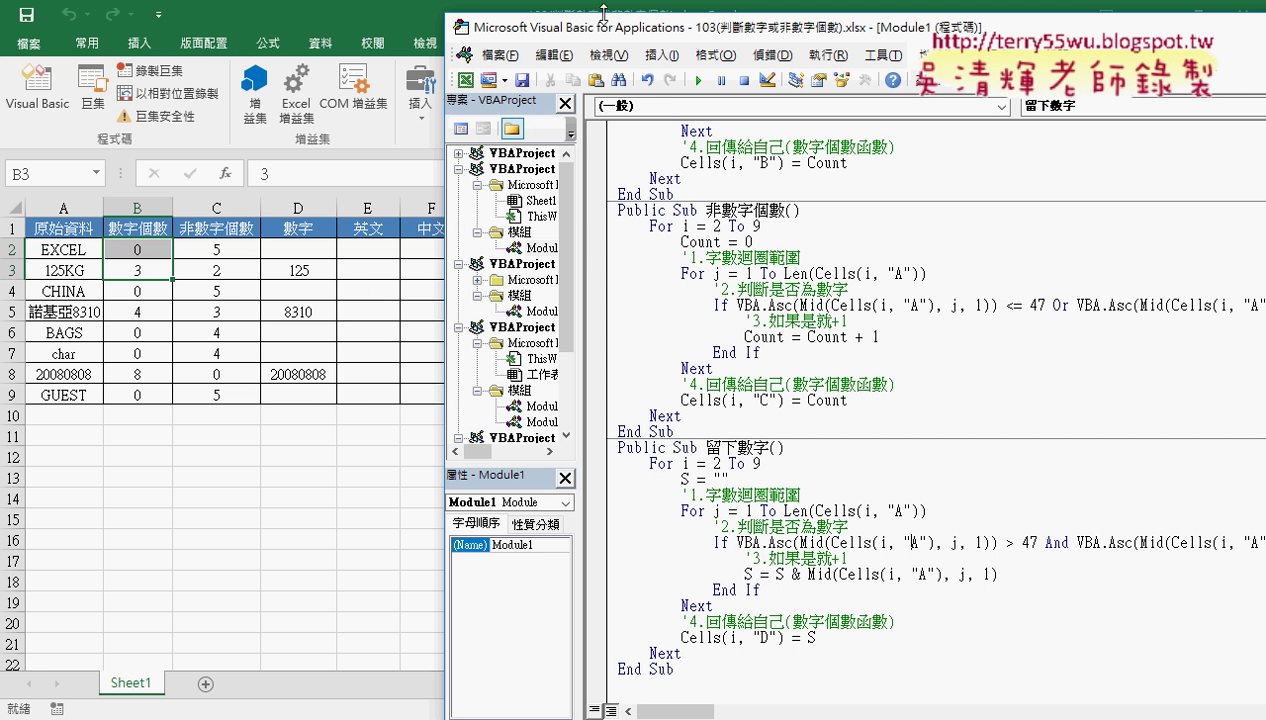
pyautogui.moveTo(600, 14)
pyautogui.mouseDown()
pyautogui.moveTo(600, 56)
pyautogui.moveTo(634, 17)
pyautogui.mouseUp()
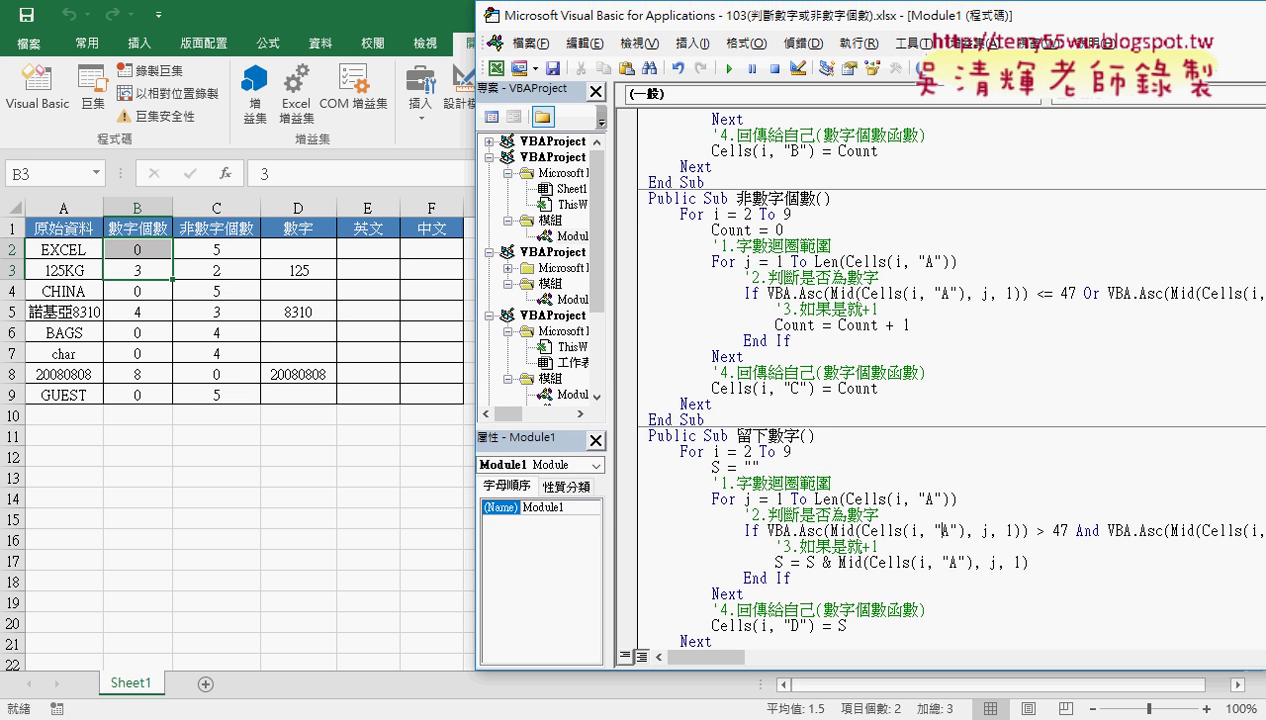
# Mark the ASCII letter ranges (codes 64–90 and 96–122) with pen lines, clear them, and return to the VBA editor.
pyautogui.scroll(2, 352, 495)
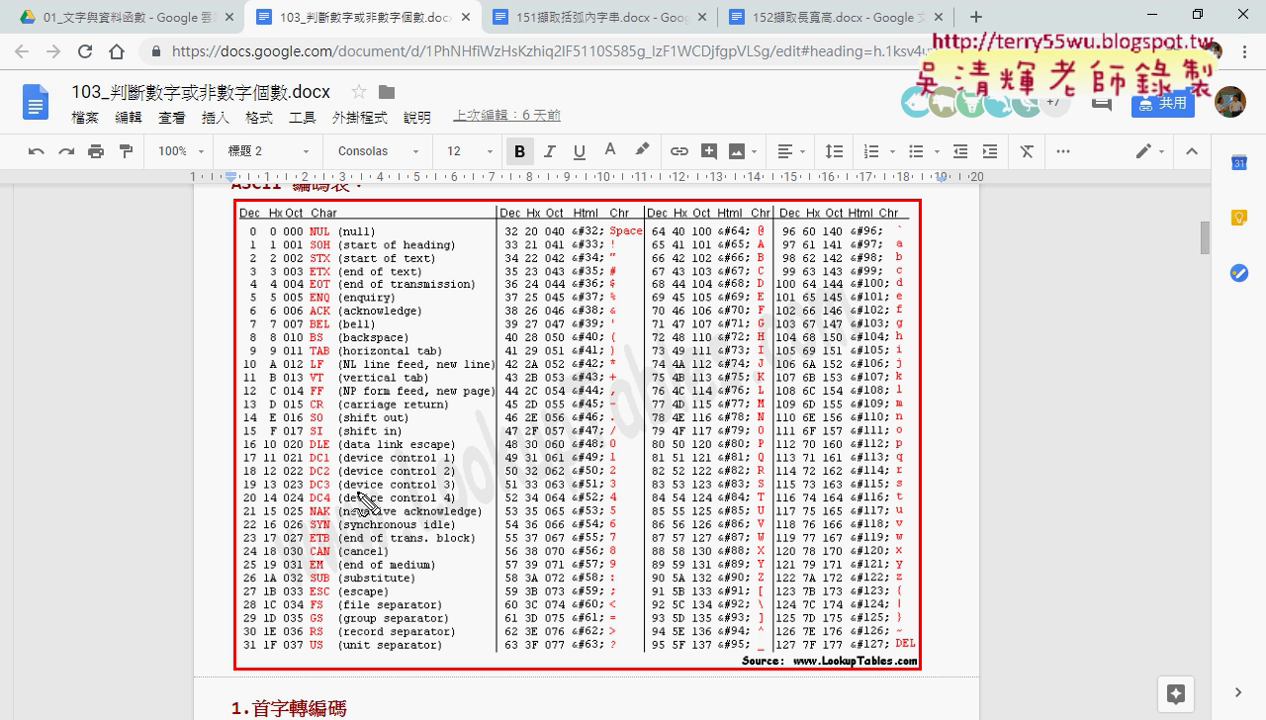
pyautogui.moveTo(778, 238); pyautogui.dragTo(666, 238)
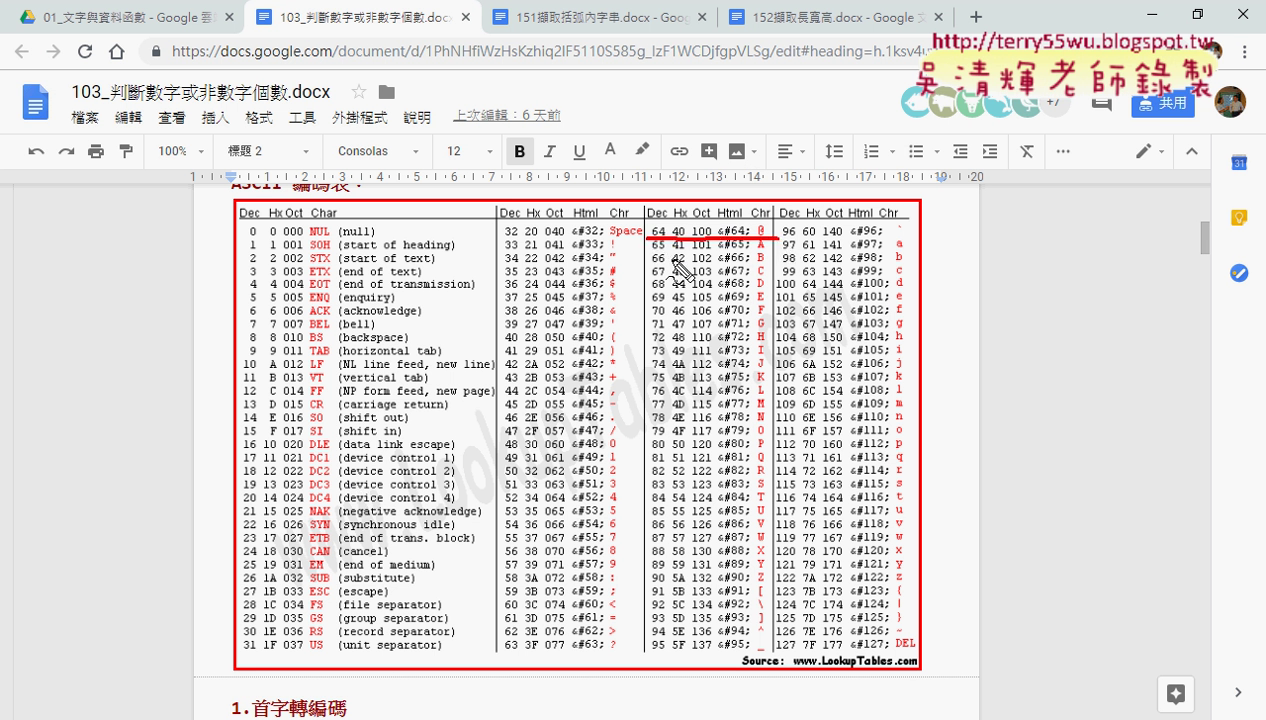
pyautogui.moveTo(778, 589); pyautogui.dragTo(640, 590)
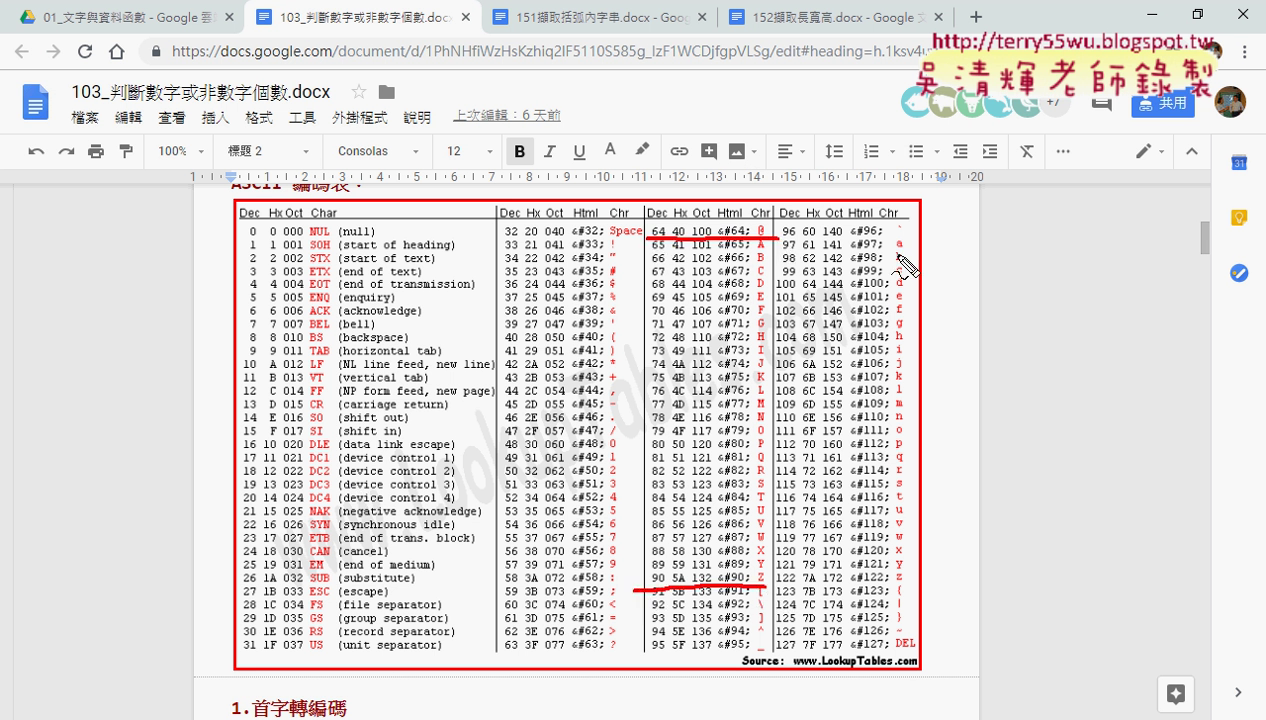
pyautogui.moveTo(905, 236); pyautogui.dragTo(786, 236)
pyautogui.moveTo(918, 583); pyautogui.dragTo(800, 582)
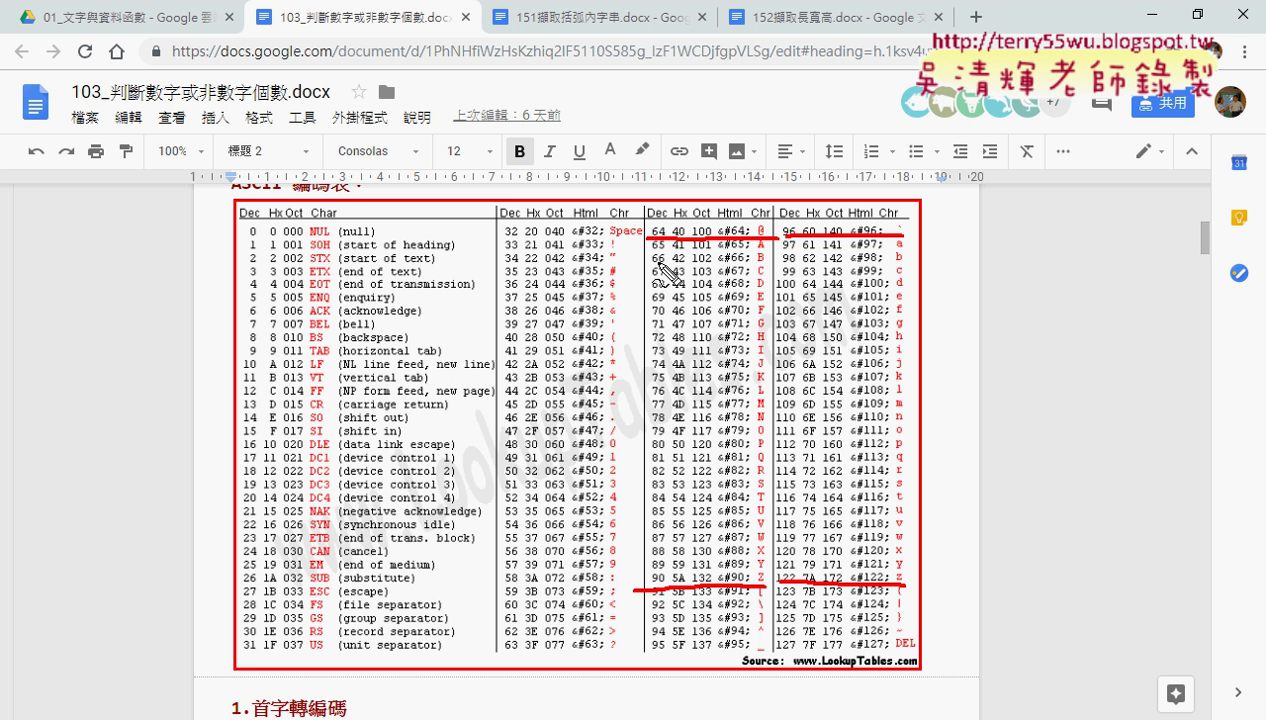
pyautogui.moveTo(850, 238)
pyautogui.mouseDown()
pyautogui.moveTo(800, 180)
pyautogui.moveTo(712, 205)
pyautogui.moveTo(730, 190)
pyautogui.mouseUp()
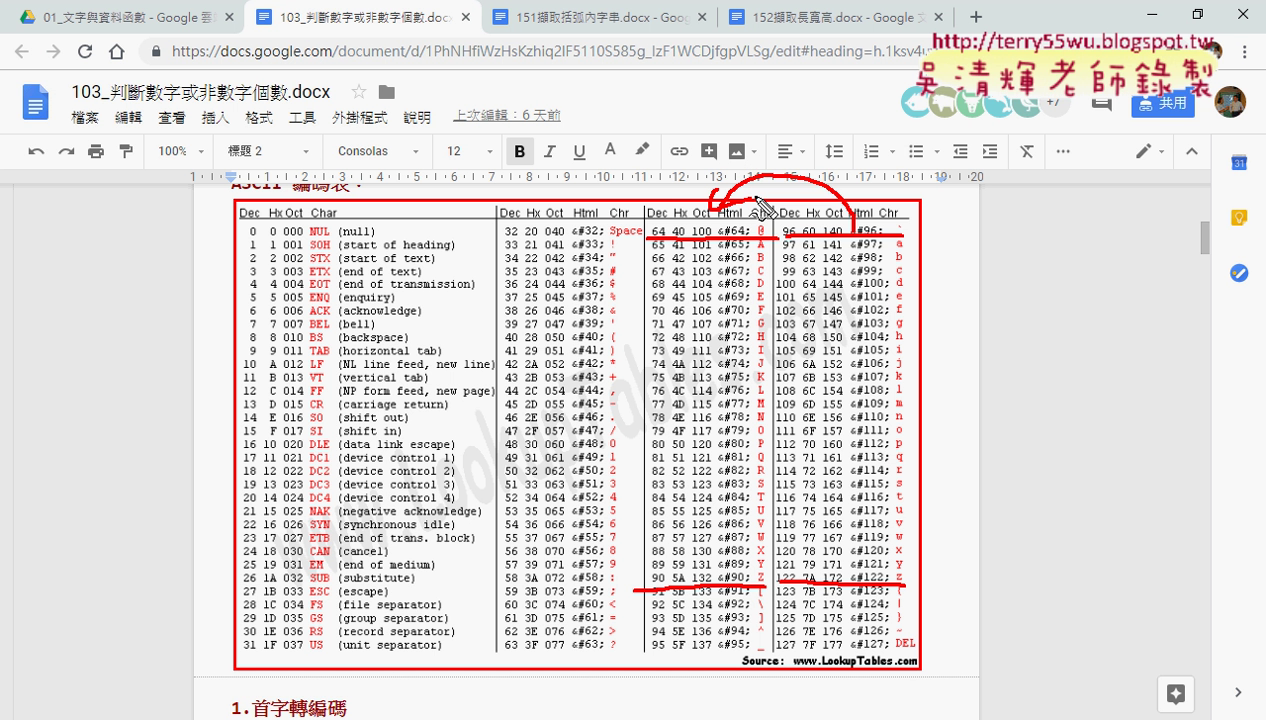
pyautogui.press('Escape')
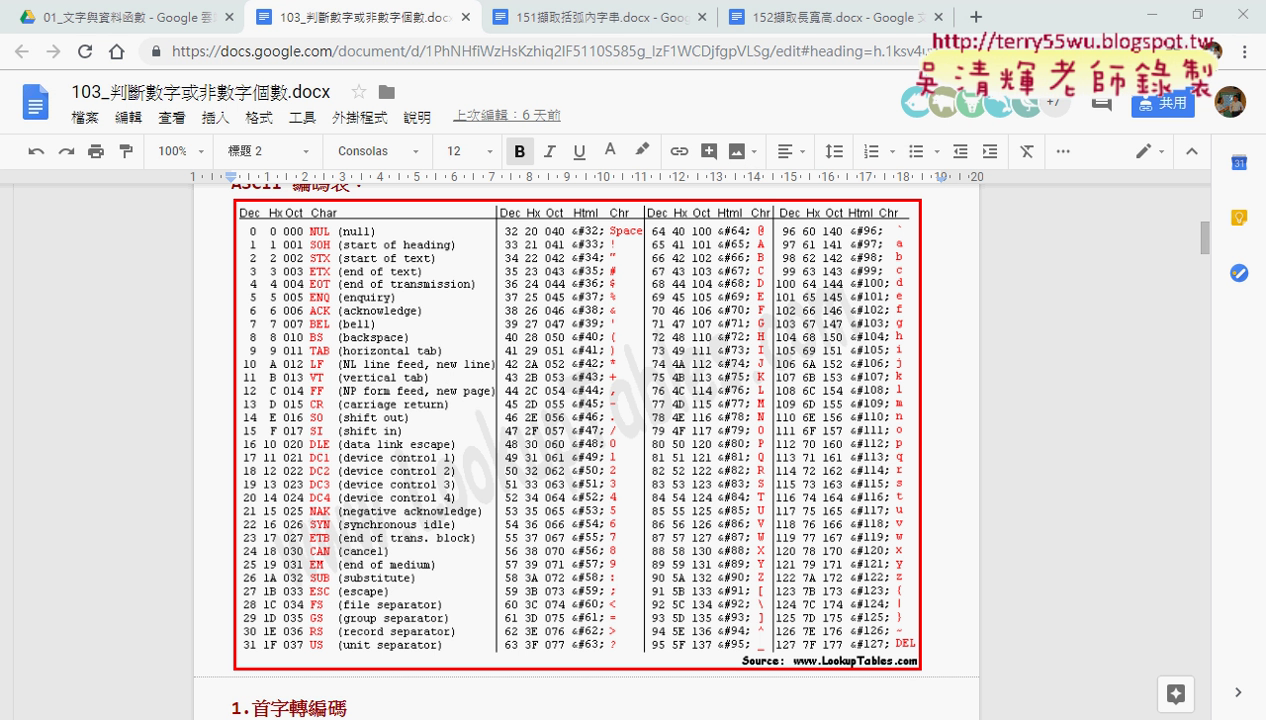
pyautogui.click(965, 640)
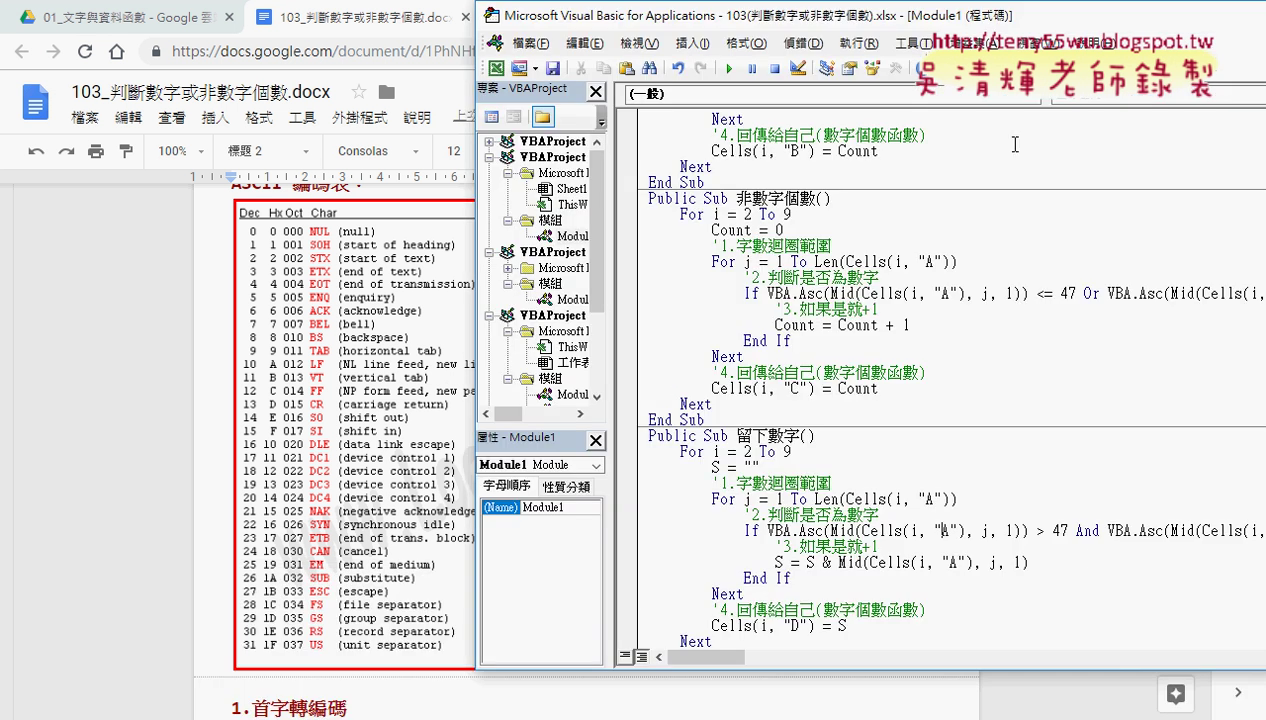
# From the F1 Excel VBA help page, search the documentation for 轉成大寫.
pyautogui.press('F1')
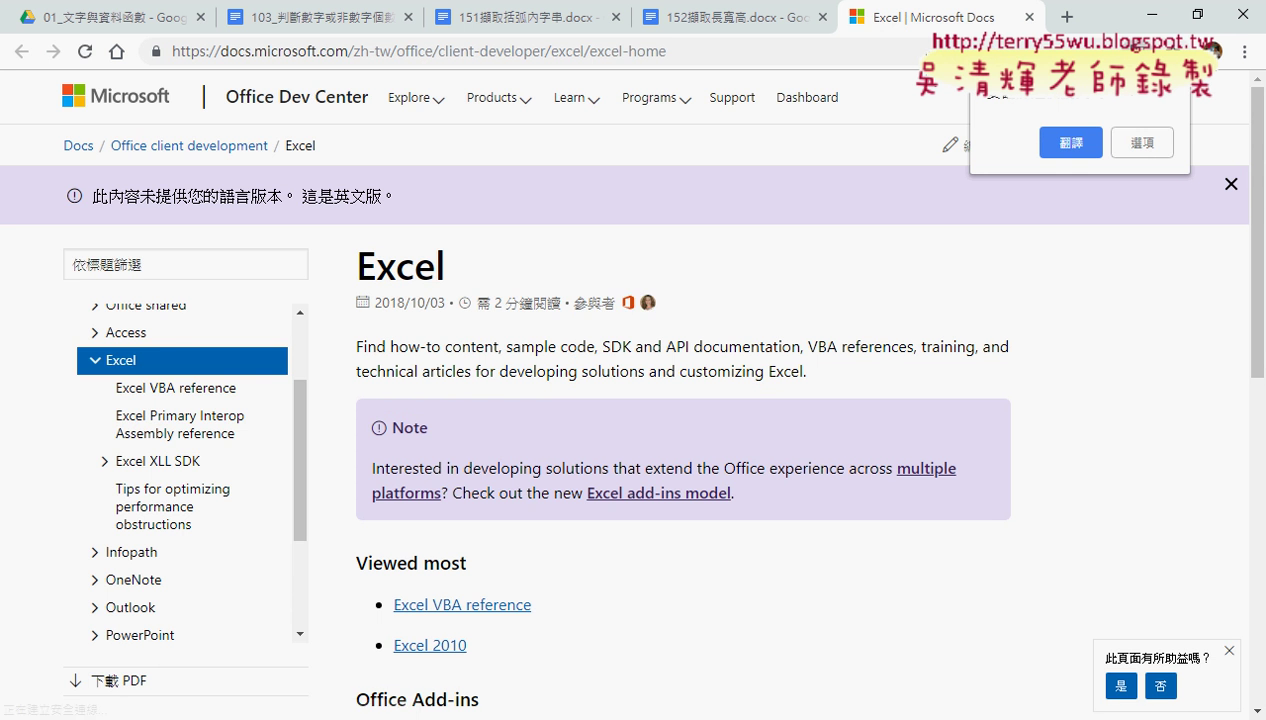
pyautogui.click(228, 263)
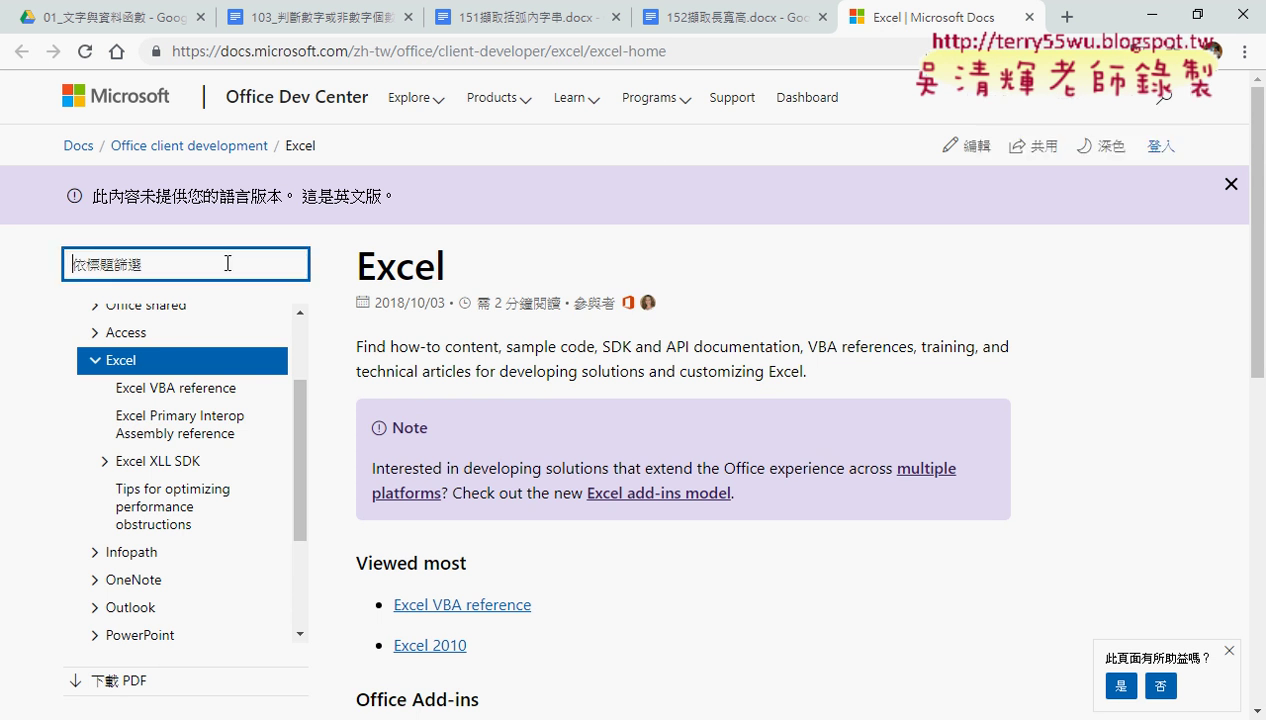
pyautogui.click(1140, 100)
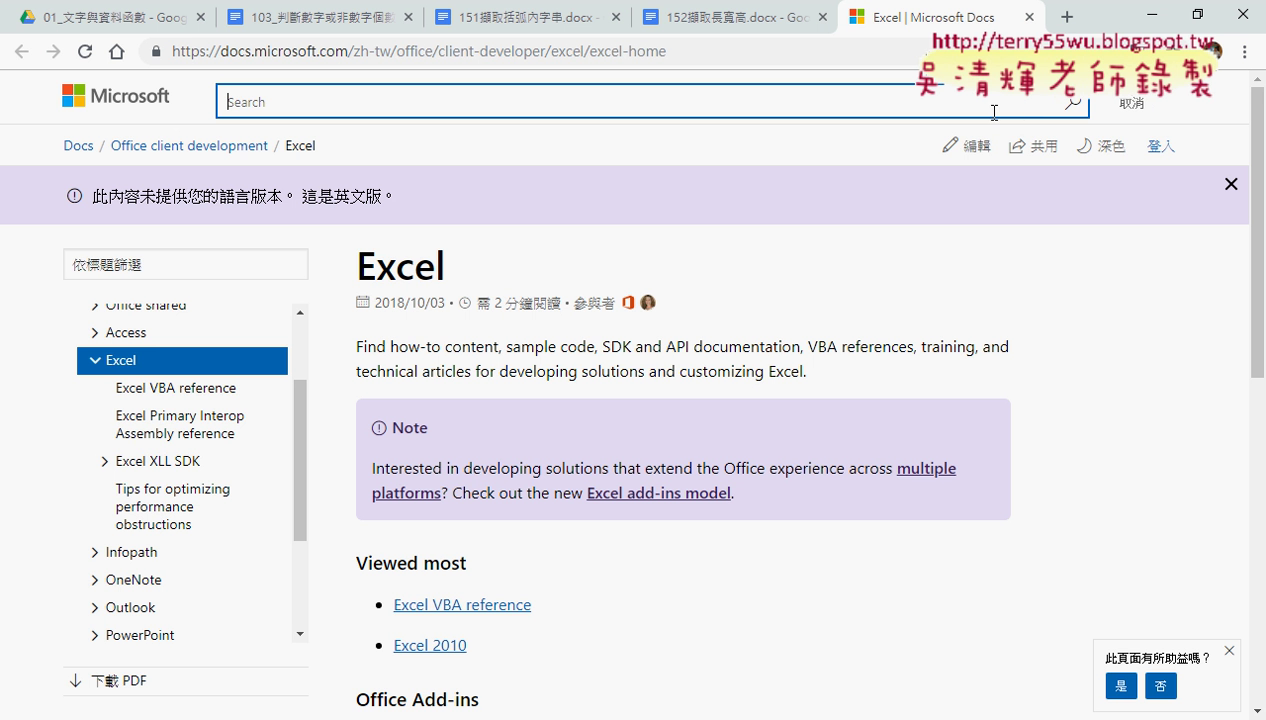
pyautogui.write('.')
pyautogui.write('xl')
pyautogui.press('BackSpace')
pyautogui.press('BackSpace')
pyautogui.press('BackSpace')
pyautogui.write('ㅛㅋ')
pyautogui.press('BackSpace')
pyautogui.press('BackSpace')
pyautogui.write('ㄓㄨ')
pyautogui.write('ㄢ3')
pyautogui.write('ㄔㄥ6ㄉㄚ4')
pyautogui.write('ㄒㄧㄝ3')
pyautogui.press('Return')
pyautogui.press('Return')
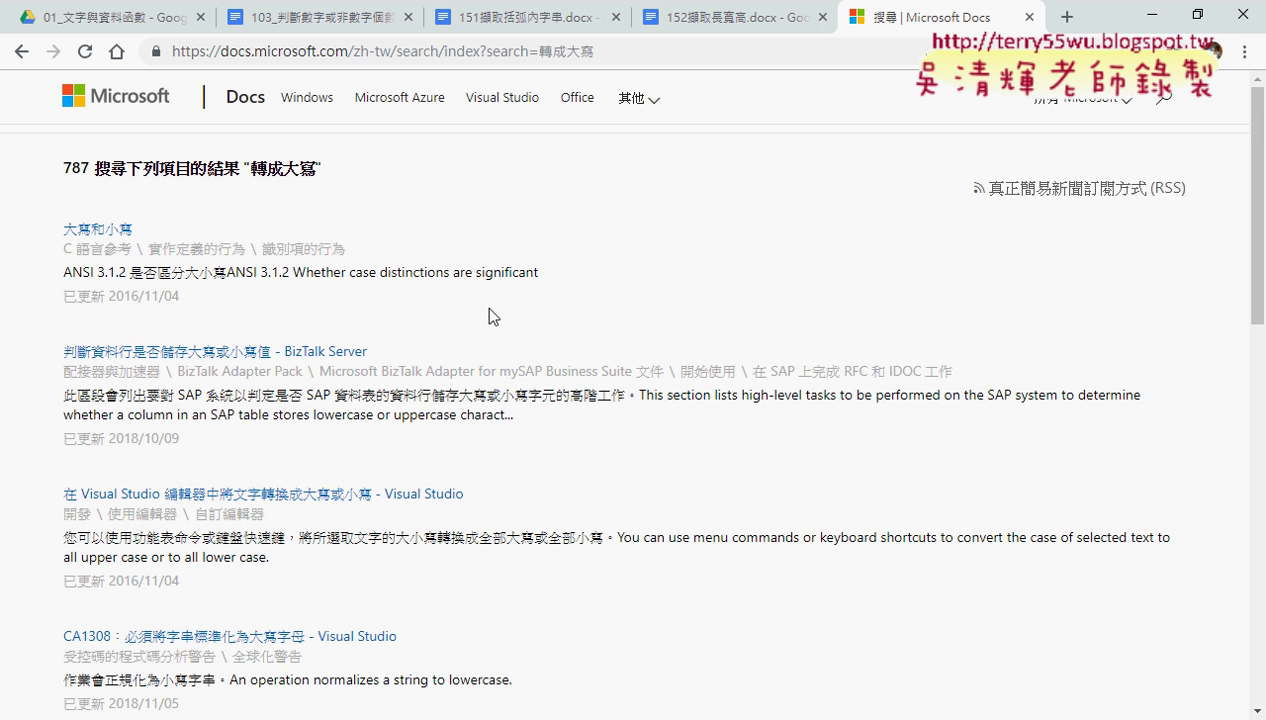
# Look over the search results, go back to the Excel docs page, and close the Microsoft Docs tab.
pyautogui.scroll(-3, 489, 316)
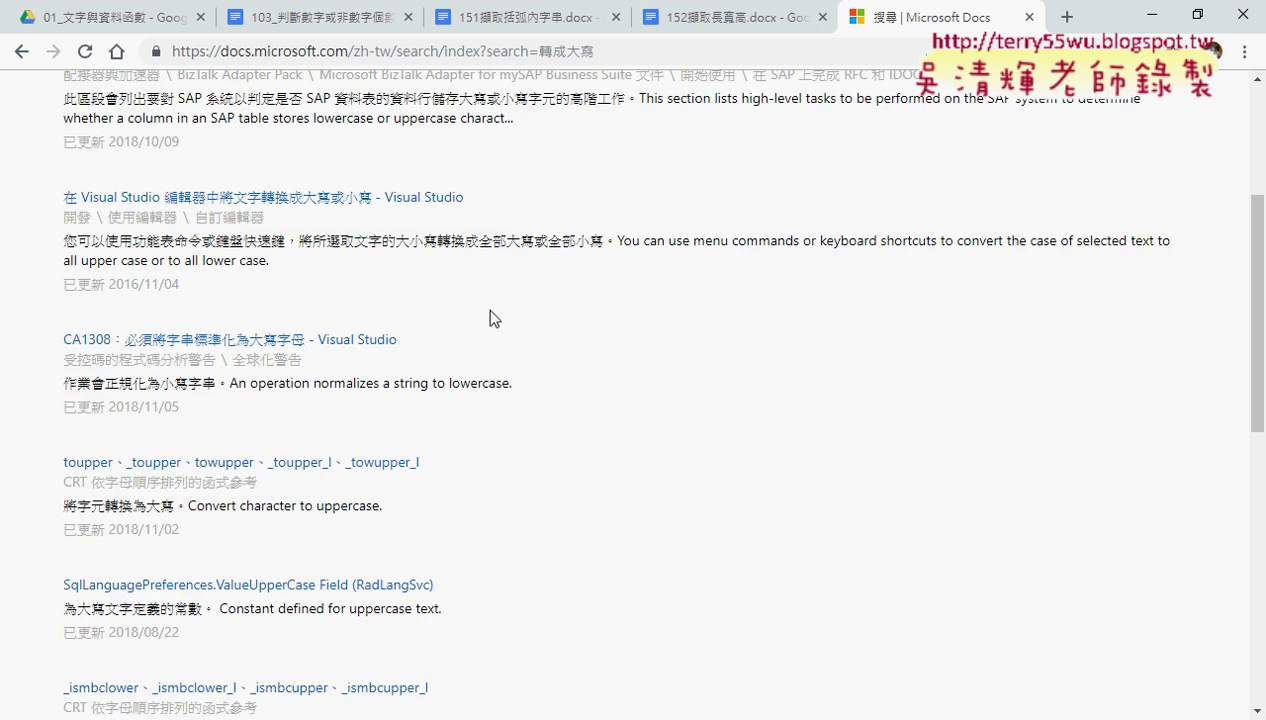
pyautogui.scroll(3, 495, 325)
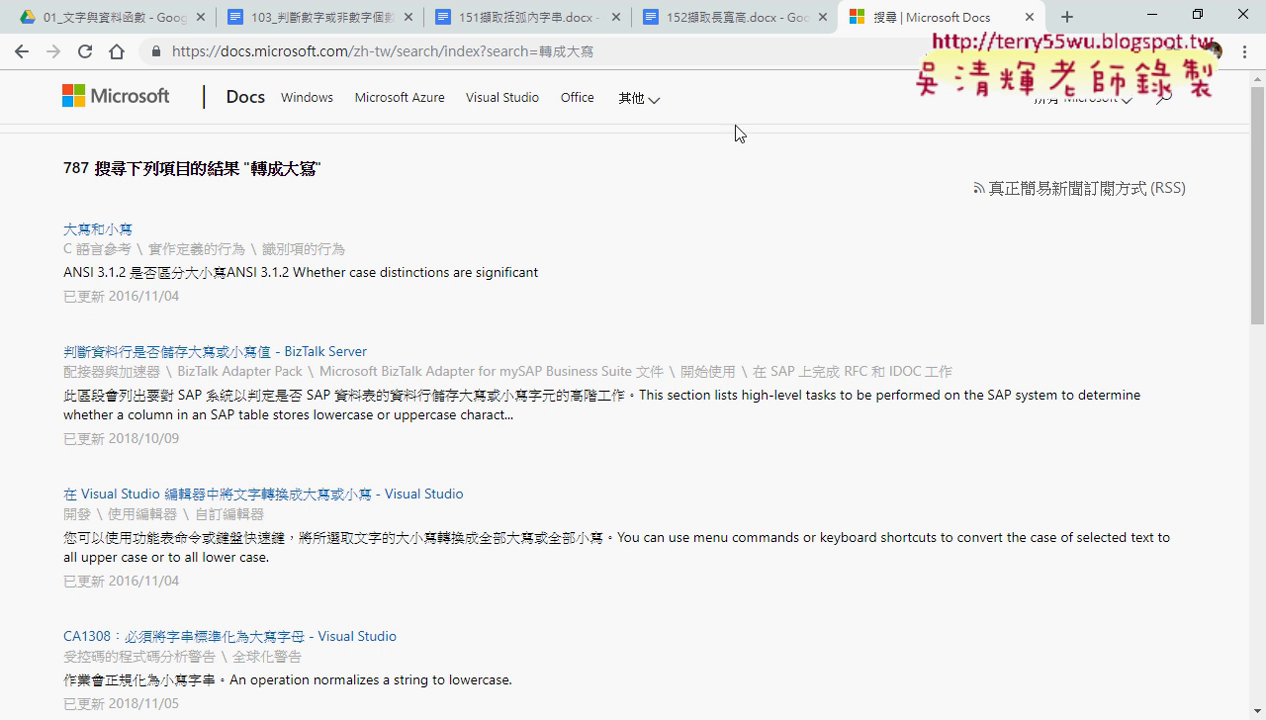
pyautogui.click(20, 50)
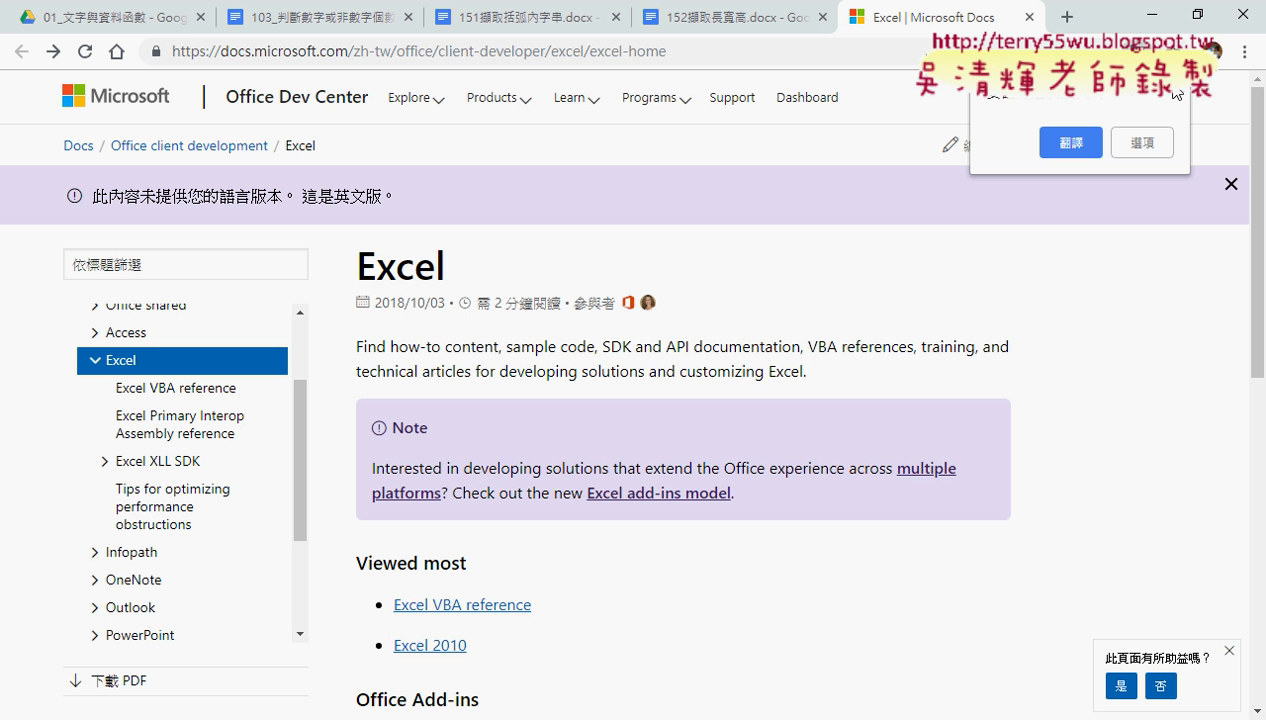
pyautogui.click(1029, 17)
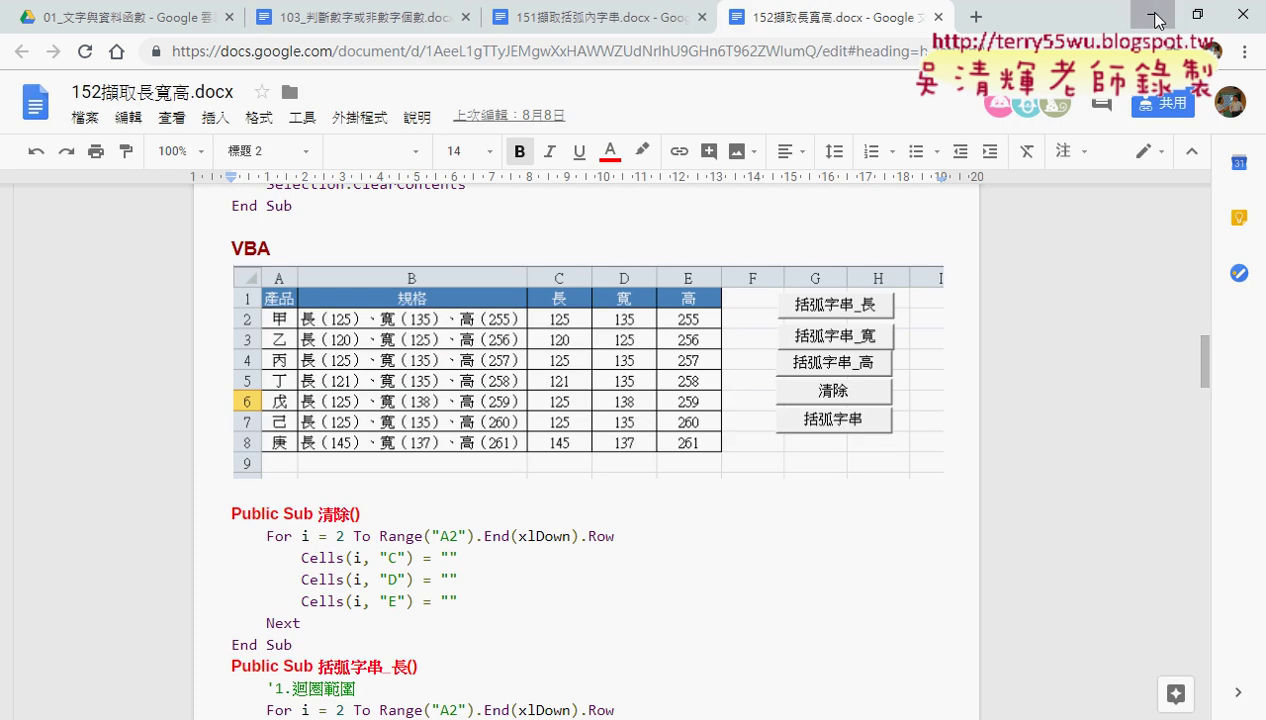
# Back in Excel's VBA editor, highlight the 數字個數 procedure, then scroll down to the full 留下數字 sub.
pyautogui.click(1155, 17)
pyautogui.scroll(2, 788, 298)
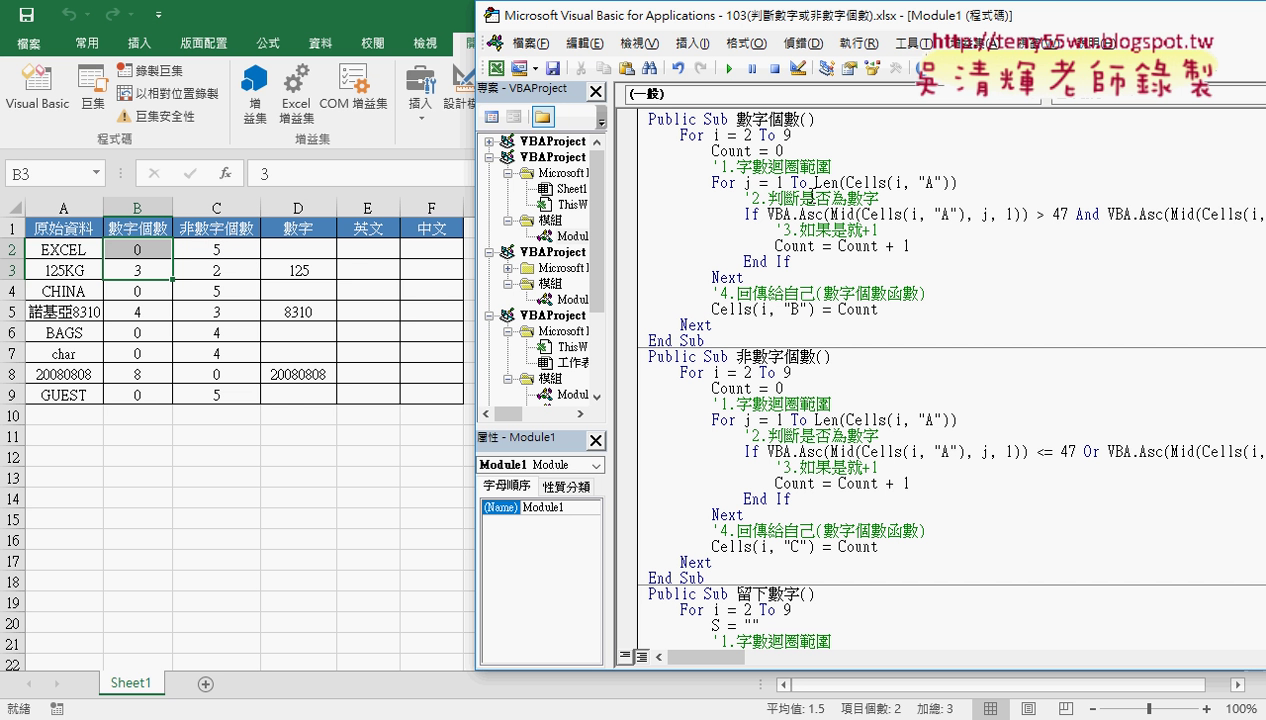
pyautogui.moveTo(705, 341); pyautogui.dragTo(620, 115)
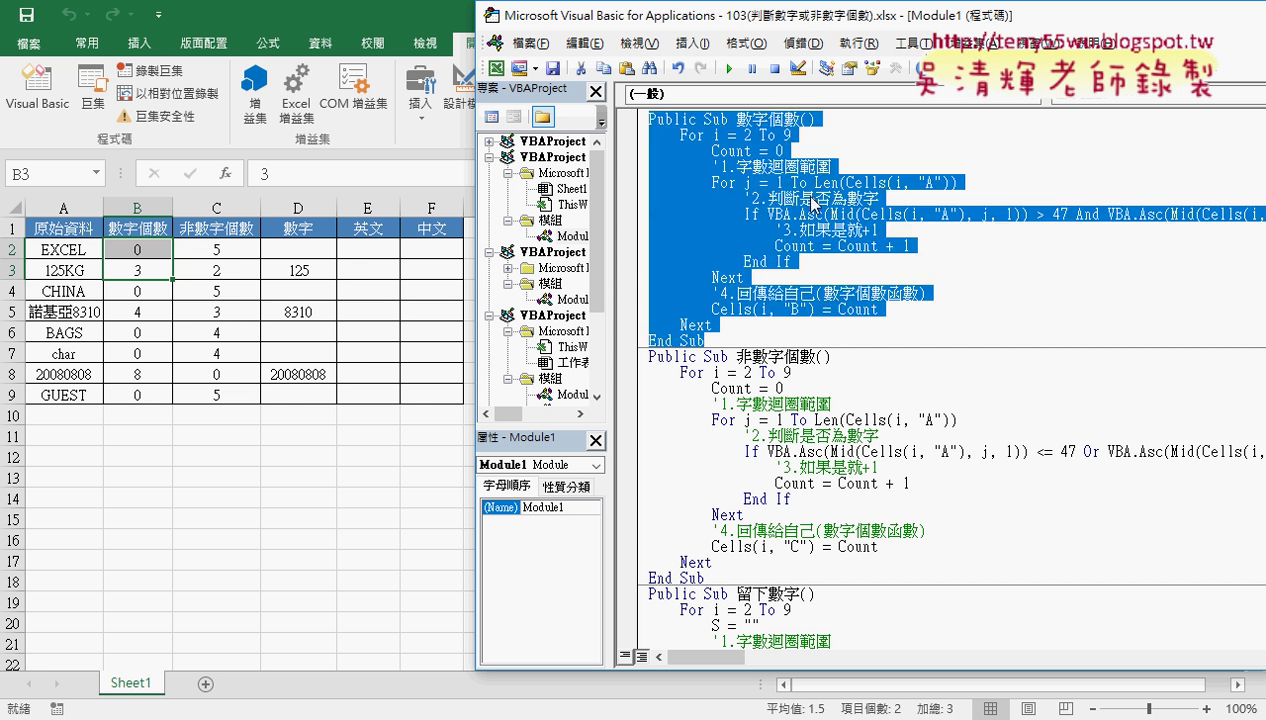
pyautogui.click(777, 466)
pyautogui.scroll(-2, 848, 467)
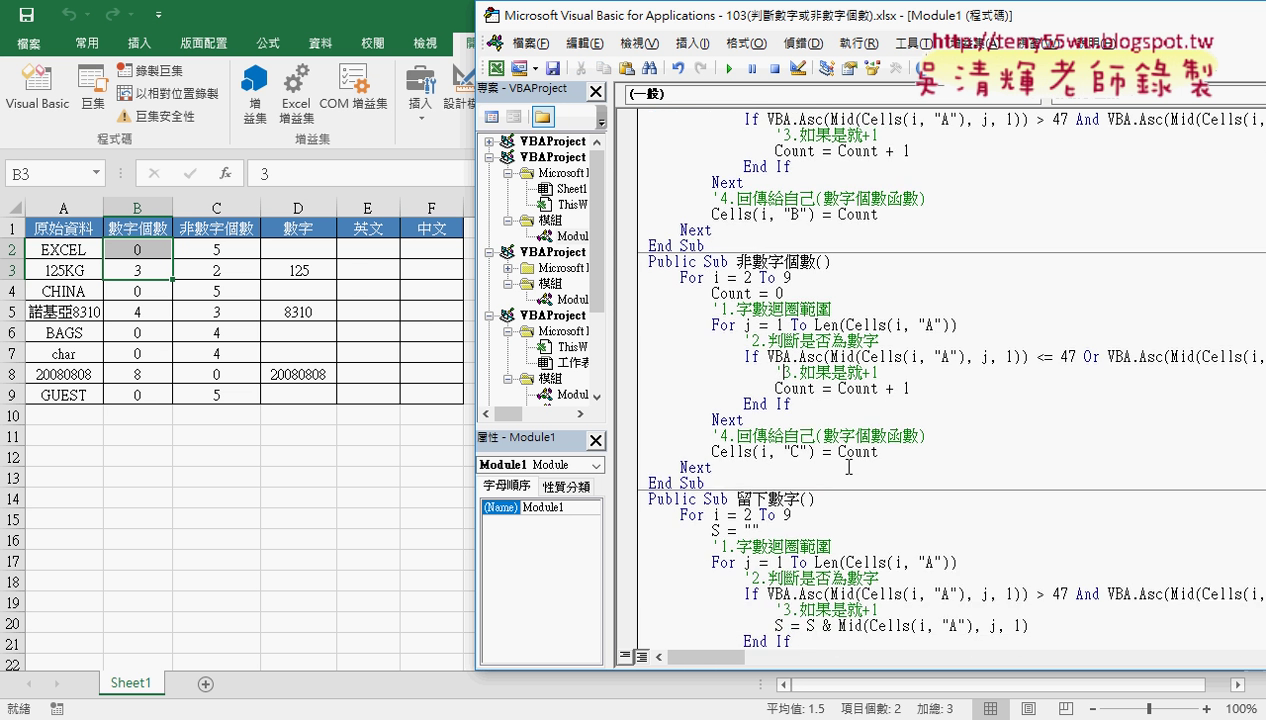
pyautogui.scroll(-2, 848, 467)
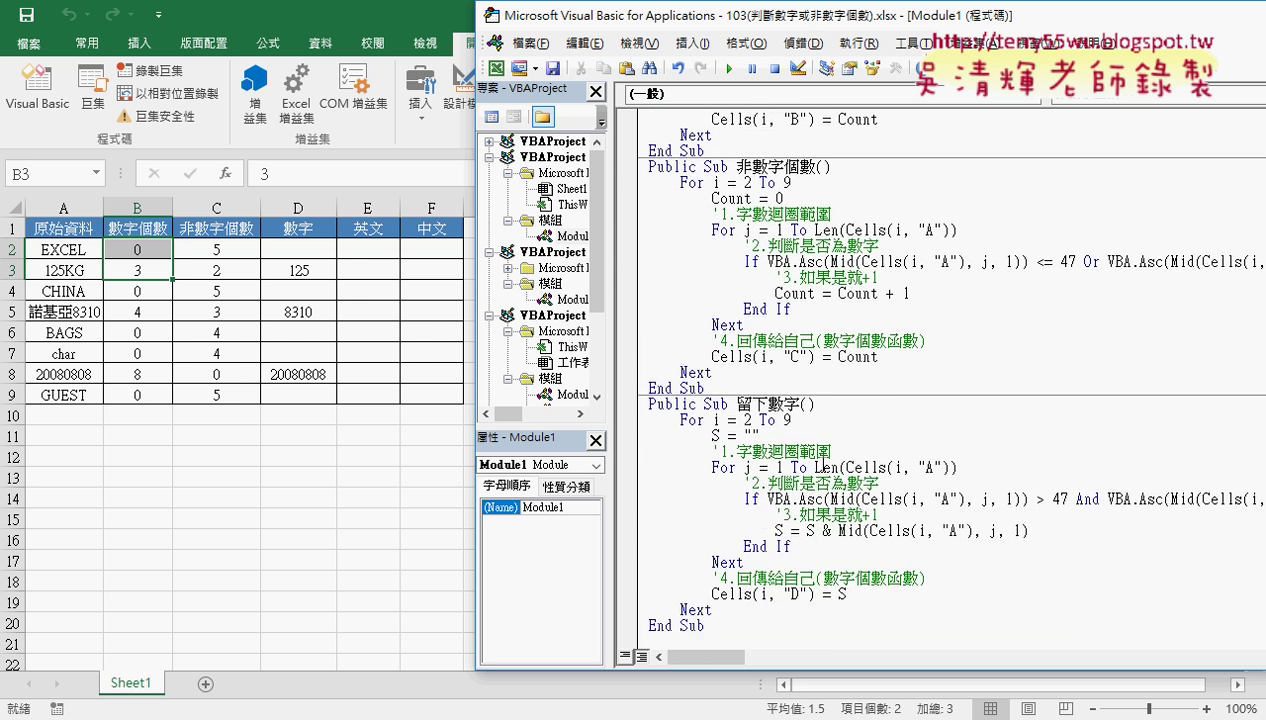